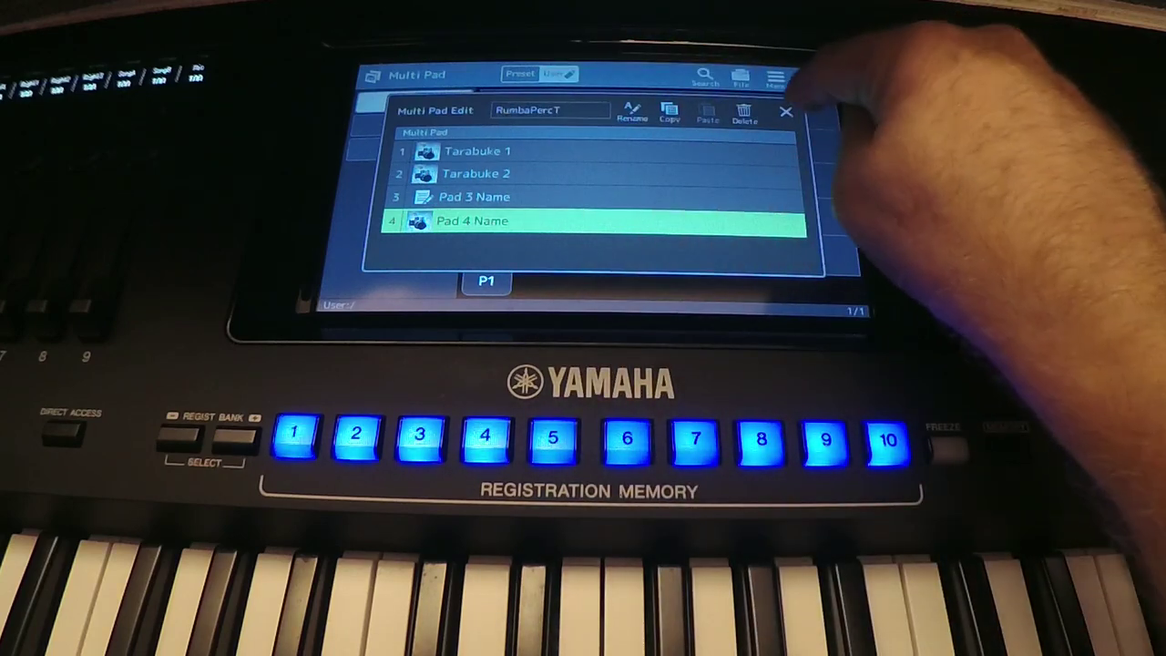
- Close the Multi Pad Edit window and save the RumbaPercT multi pad to the Genos folder on USB1
{"action": "left_click", "coordinate": [785, 112]}
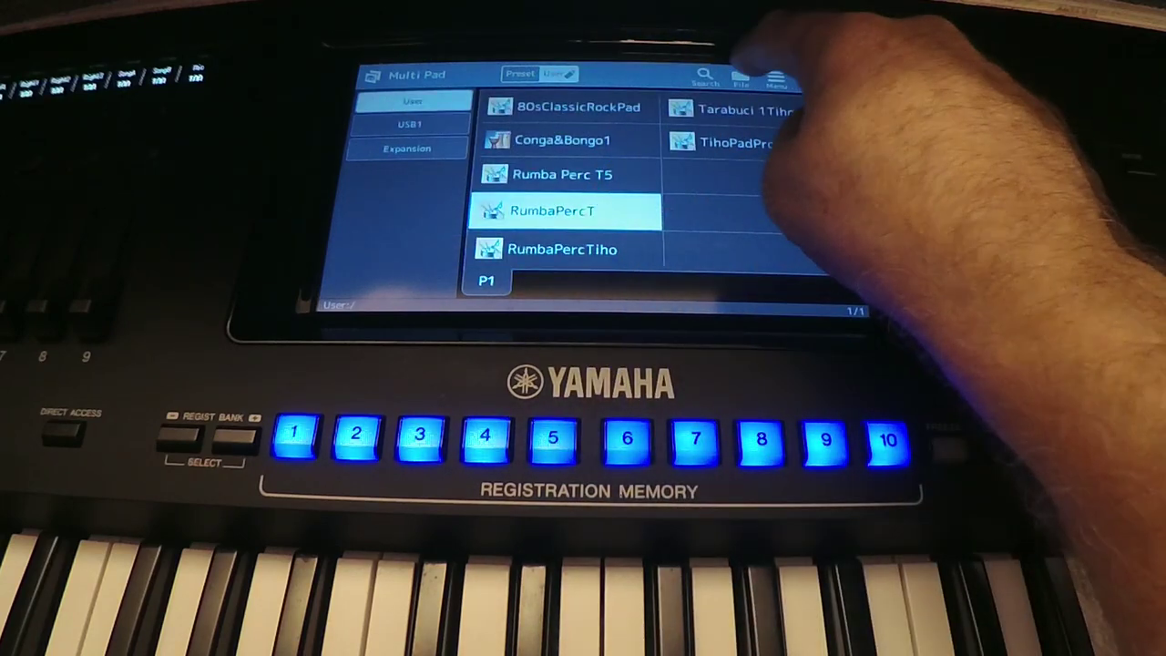
{"action": "left_click", "coordinate": [741, 77]}
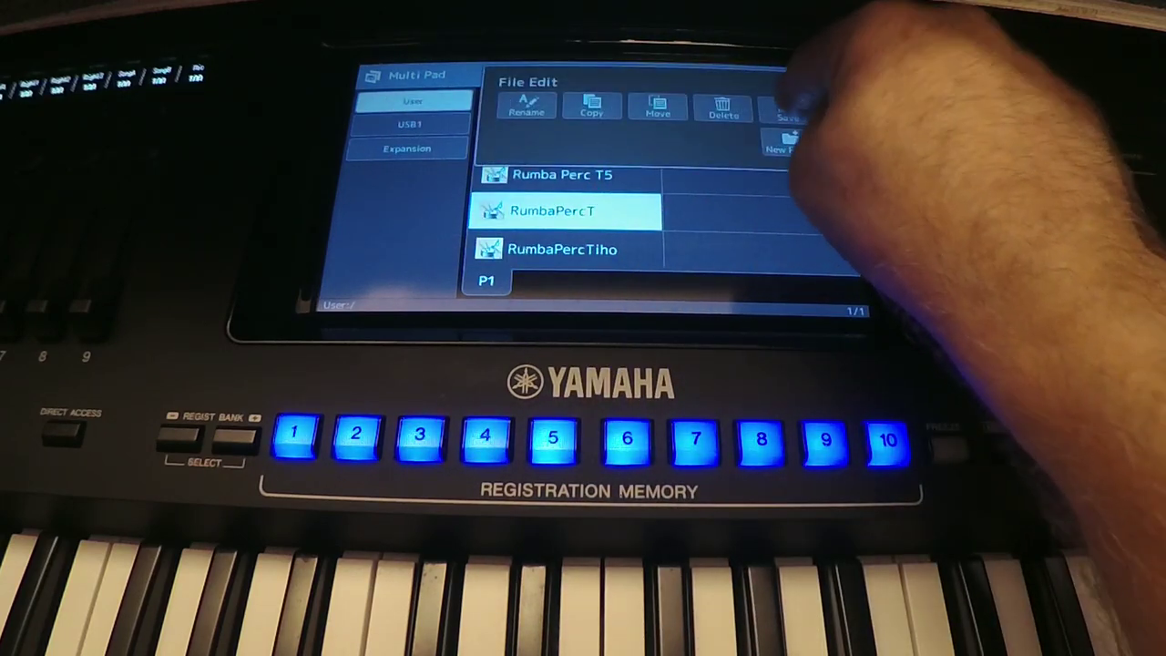
{"action": "left_click", "coordinate": [793, 95]}
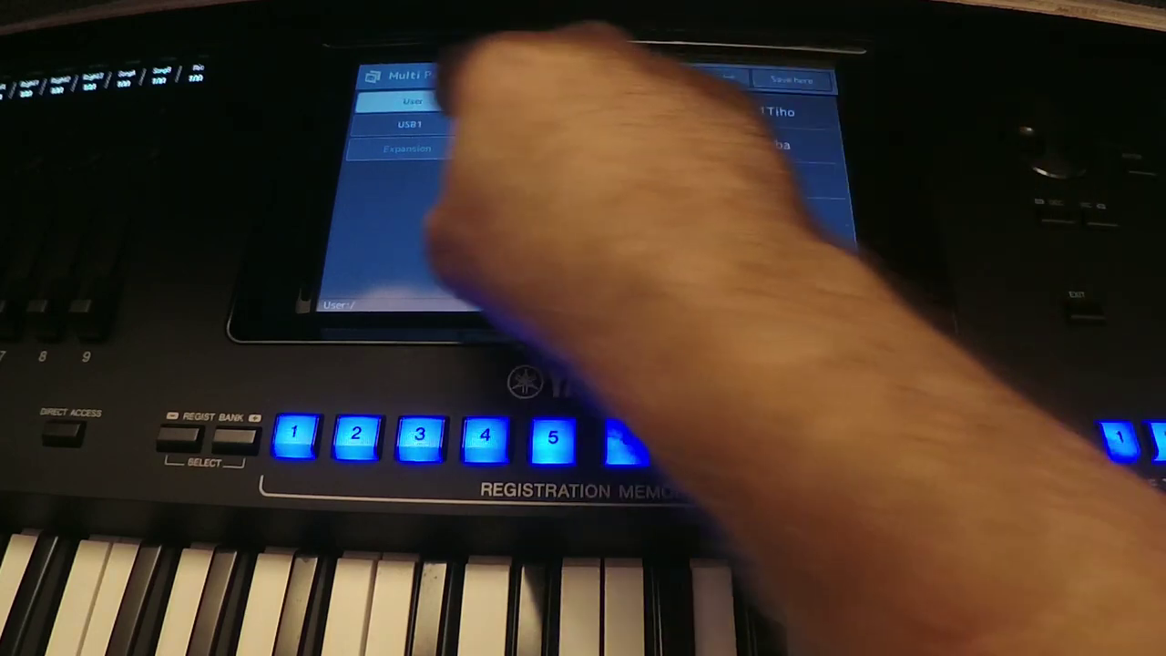
{"action": "left_click", "coordinate": [410, 124]}
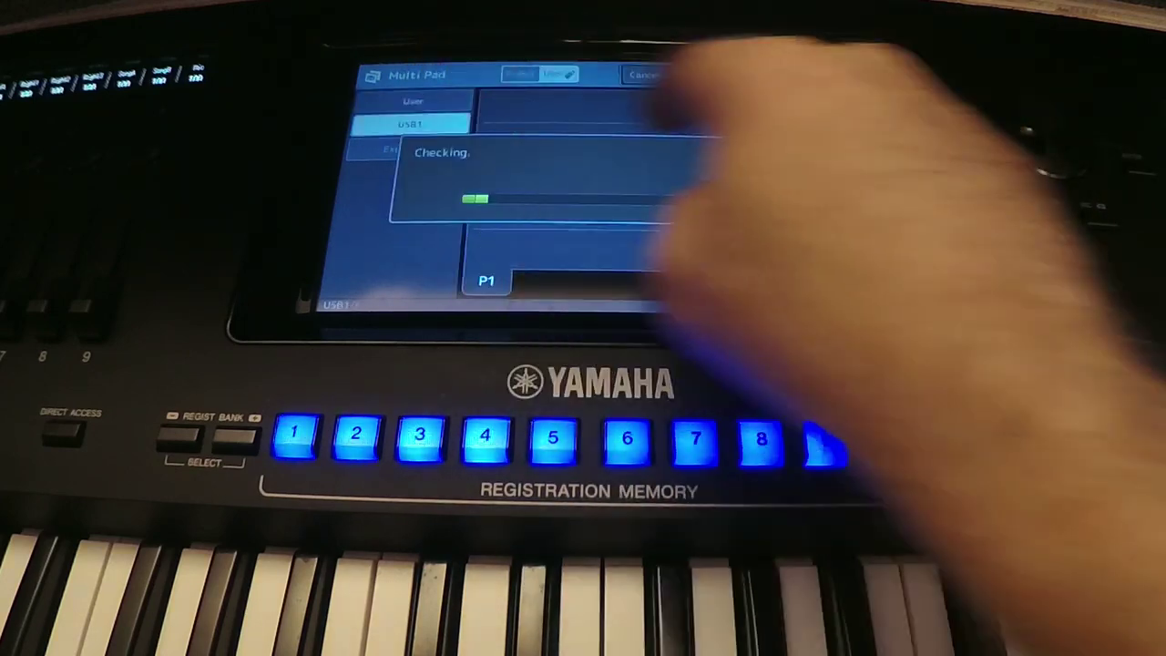
{"action": "left_click", "coordinate": [537, 172]}
{"action": "left_click", "coordinate": [791, 80]}
{"action": "left_click", "coordinate": [812, 281]}
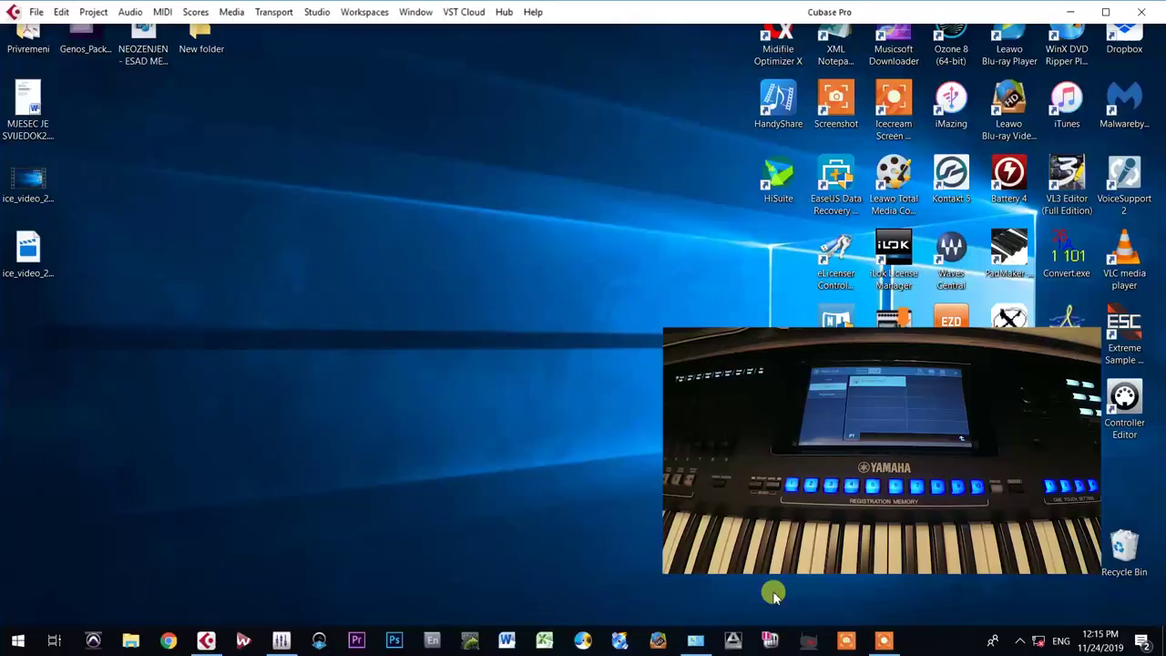
- Copy RumbaPercT.pad from the Genos folder on ESD-USB (K:) to the computer's desktop and close the folder window
{"action": "left_click", "coordinate": [130, 641]}
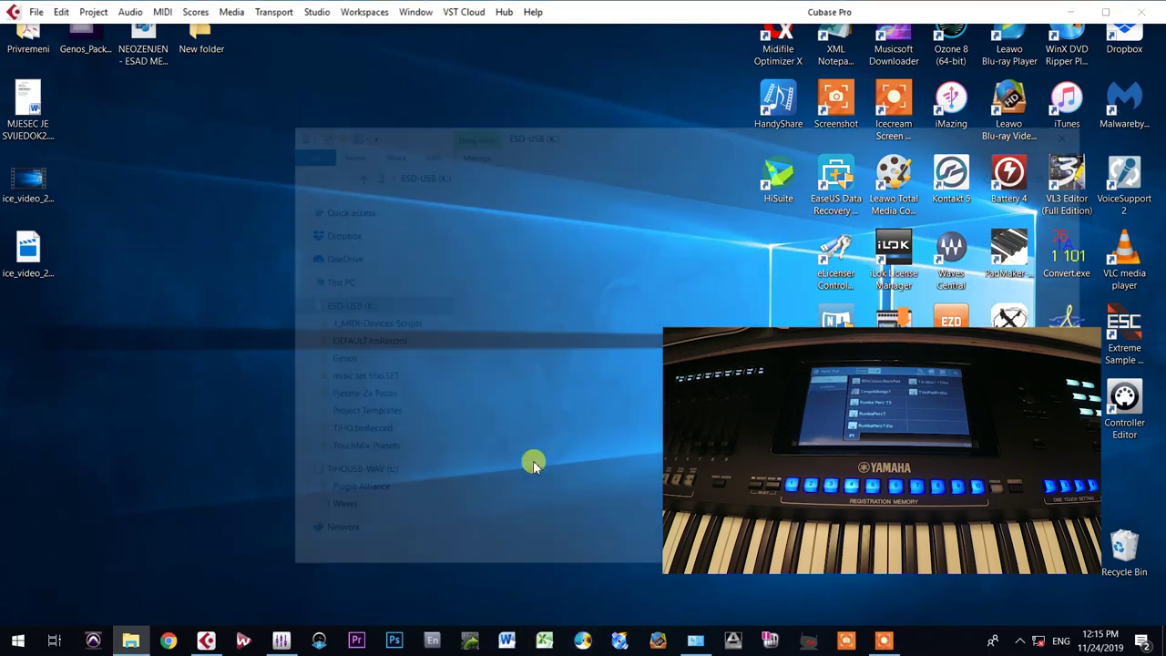
{"action": "double_click", "coordinate": [485, 255]}
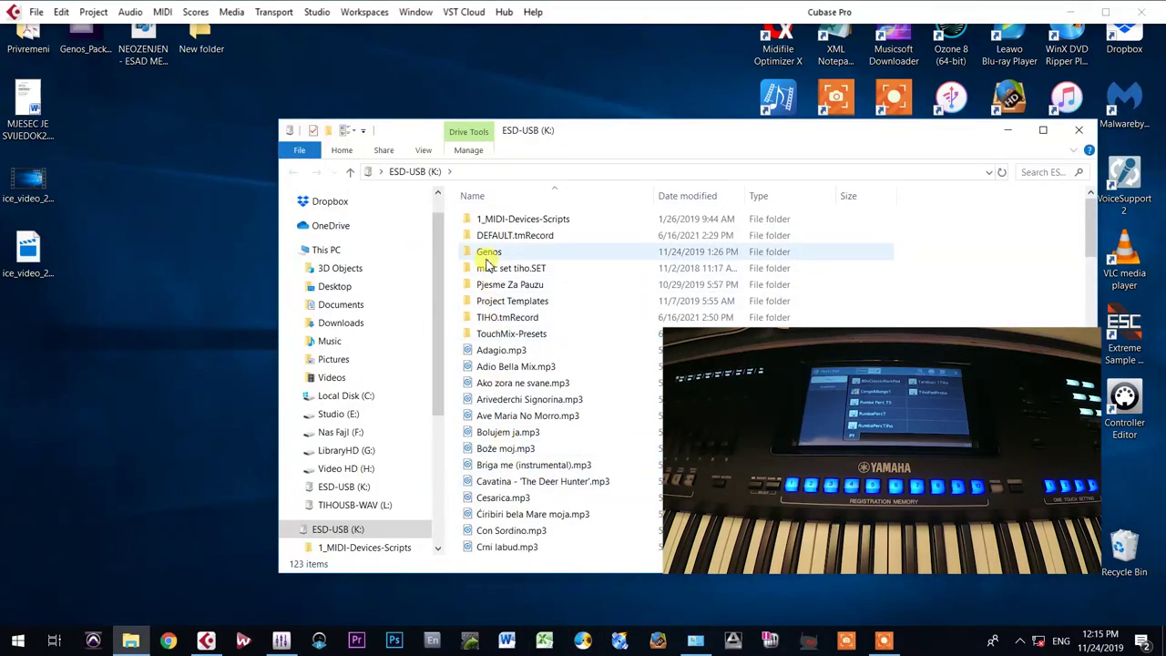
{"action": "left_click_drag", "start_coordinate": [490, 221], "coordinate": [120, 187]}
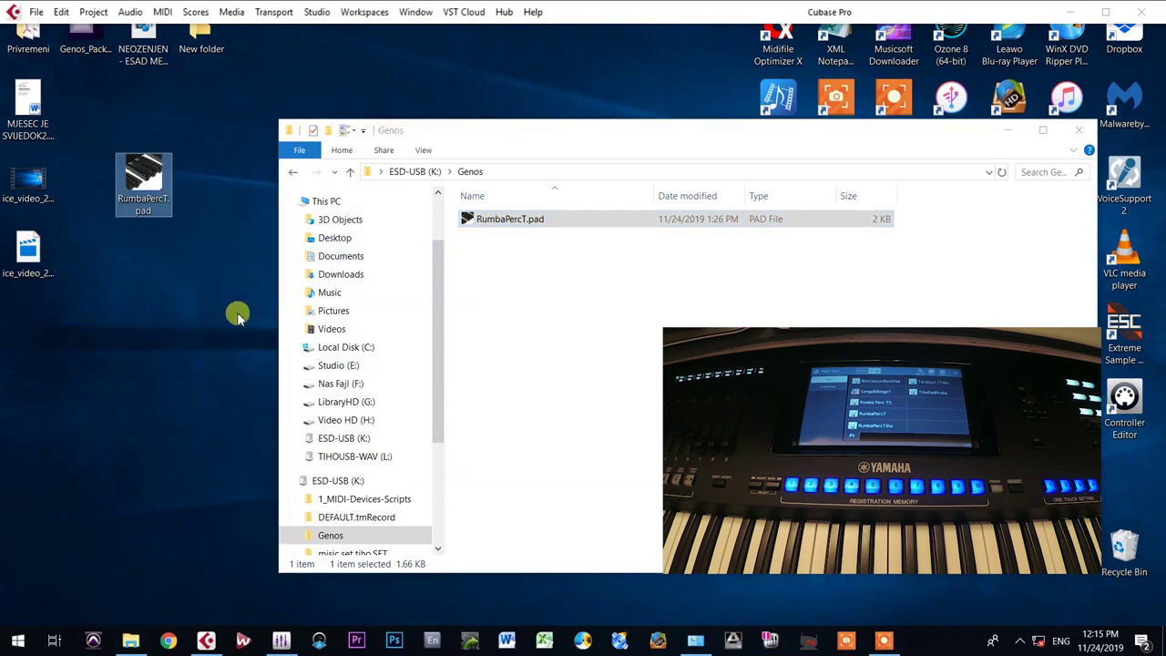
{"action": "left_click", "coordinate": [1078, 129]}
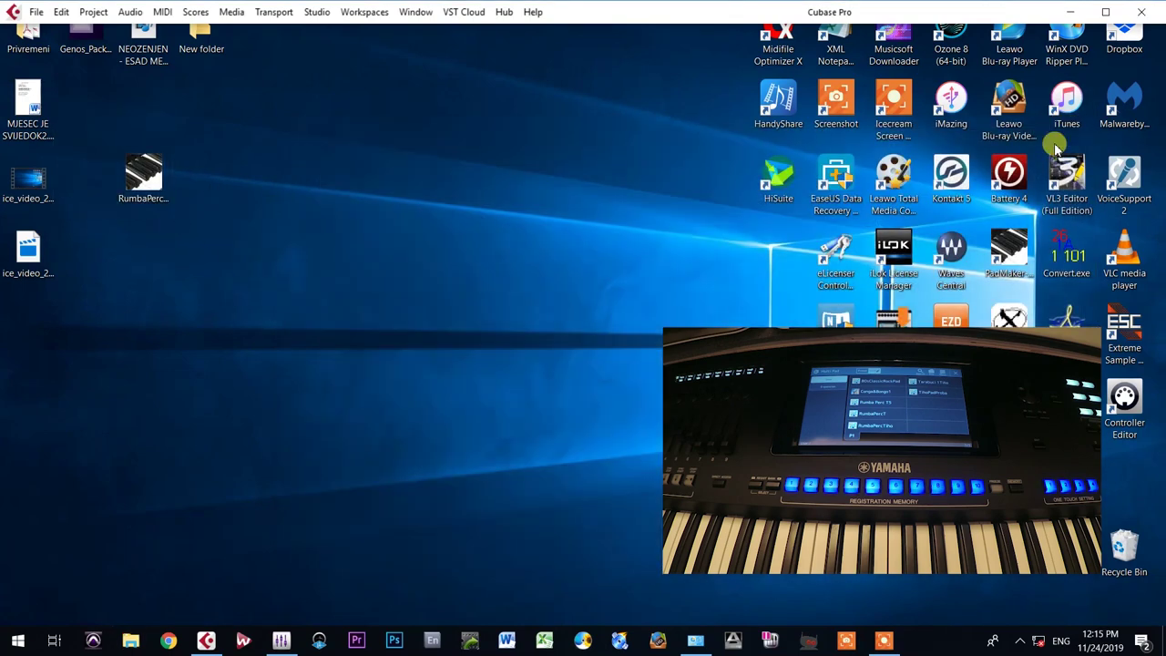
- Switch to PadMaker-Midi, load RumbaPercT.pad from the desktop, and move the program window aside
{"action": "double_click", "coordinate": [1007, 261]}
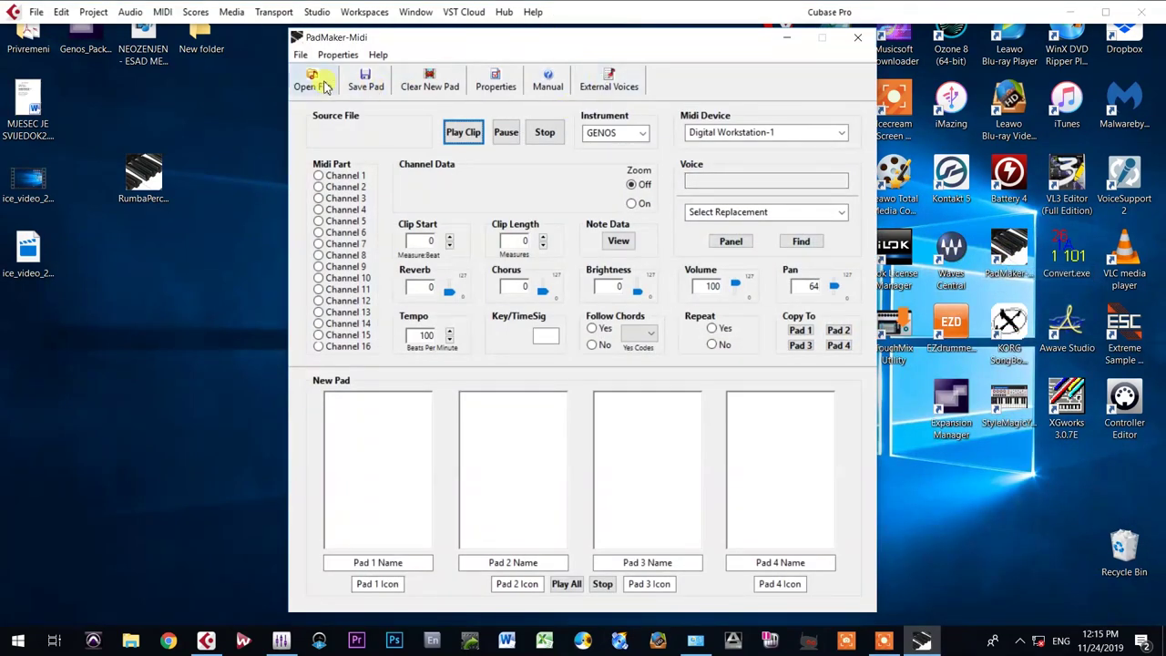
{"action": "left_click", "coordinate": [321, 84]}
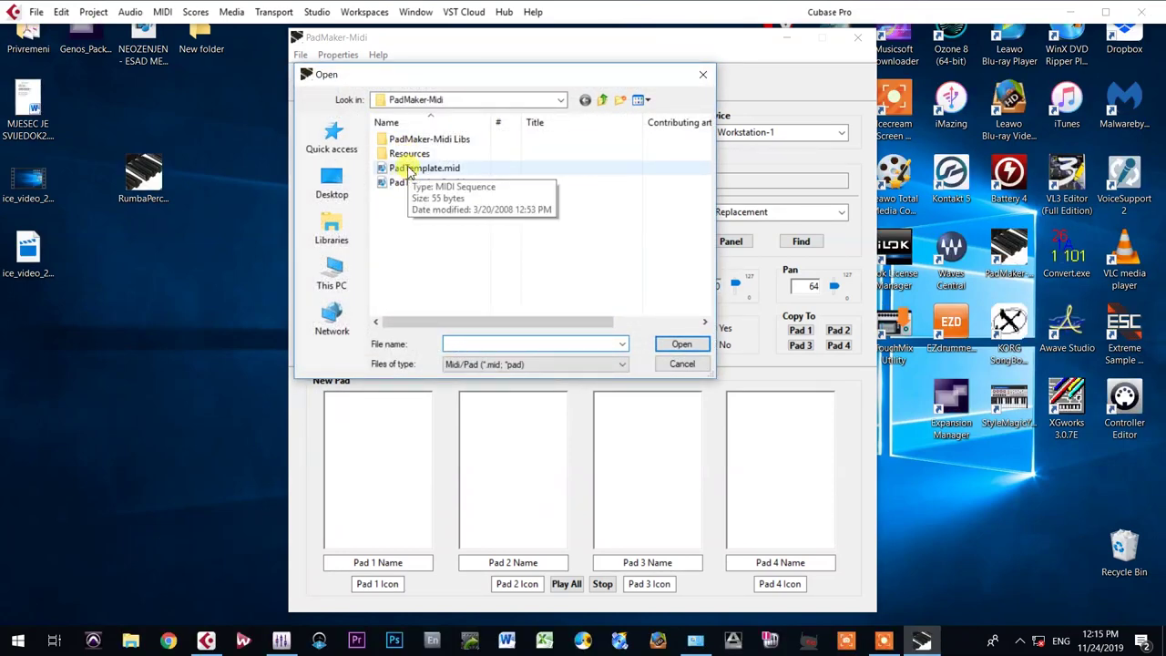
{"action": "left_click", "coordinate": [333, 185]}
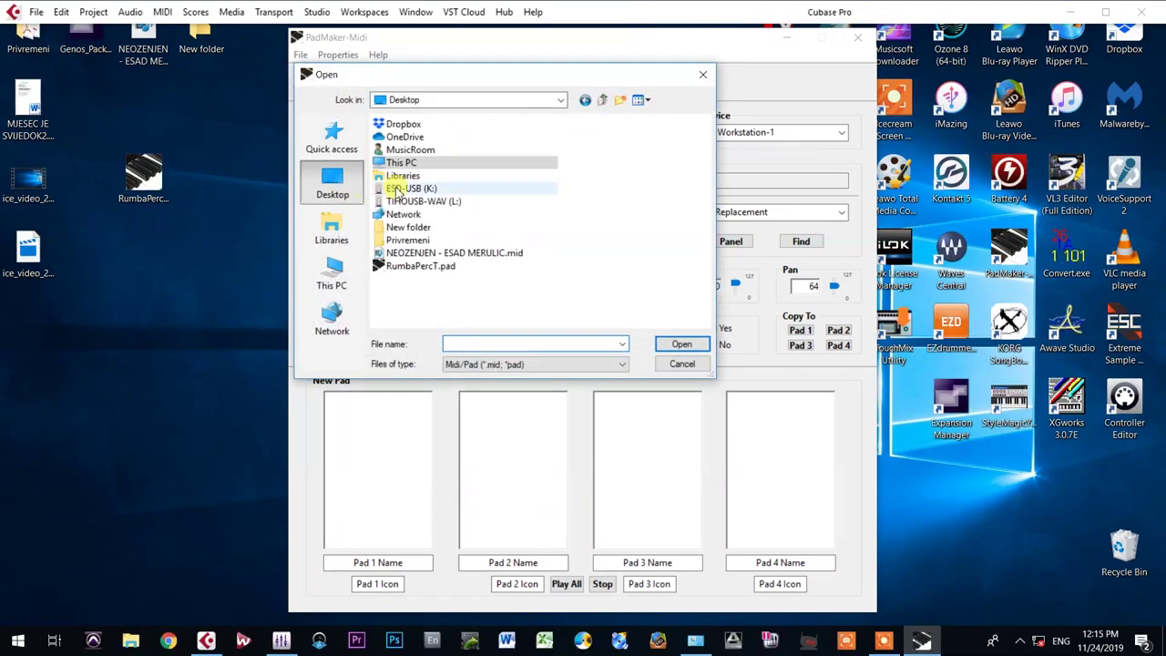
{"action": "double_click", "coordinate": [417, 266]}
{"action": "left_click_drag", "start_coordinate": [482, 48], "coordinate": [305, 47]}
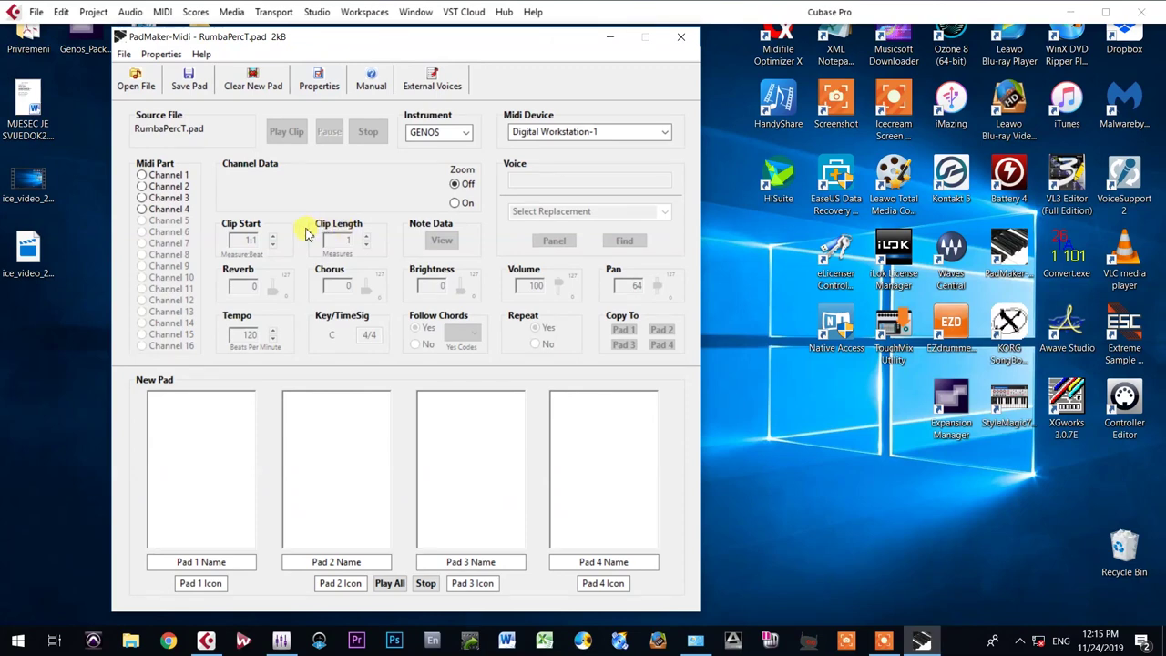
- Audition the Channel 1 clip and set the tempo to 109 beats per minute
{"action": "left_click", "coordinate": [141, 175]}
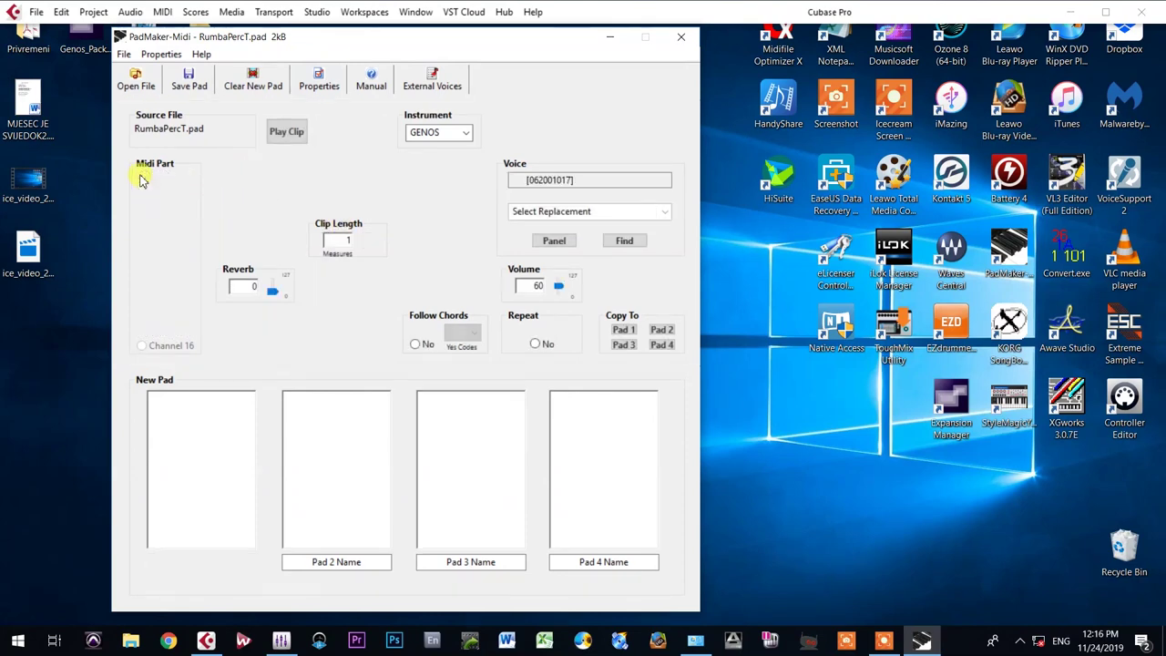
{"action": "left_click", "coordinate": [286, 132]}
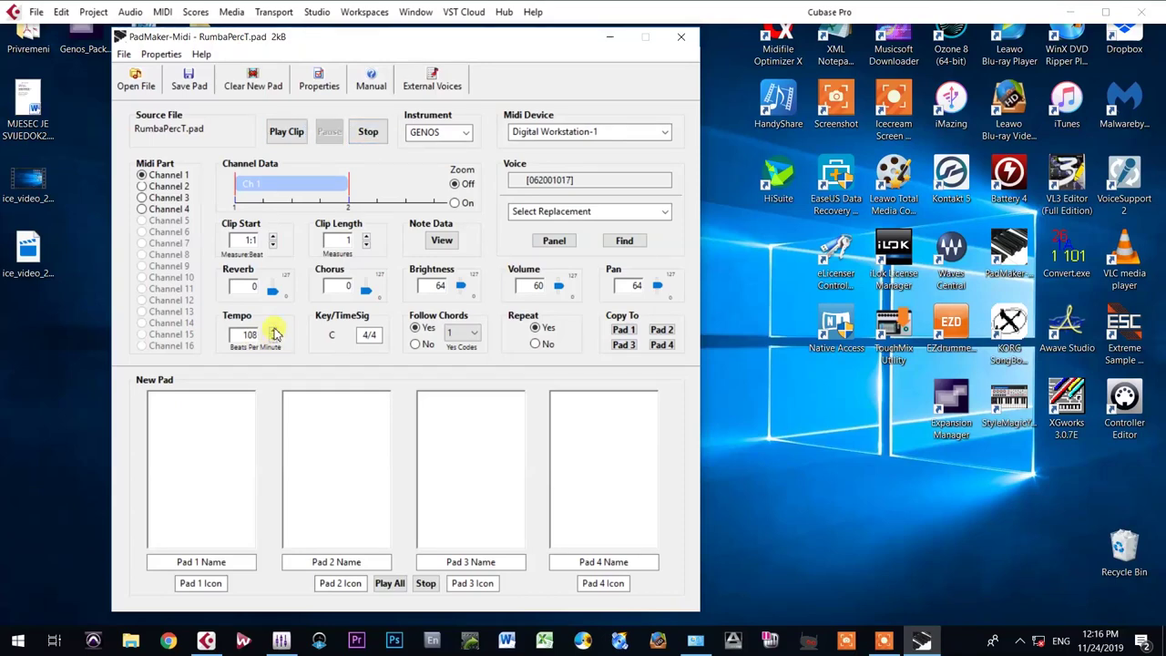
{"action": "left_click", "coordinate": [293, 129]}
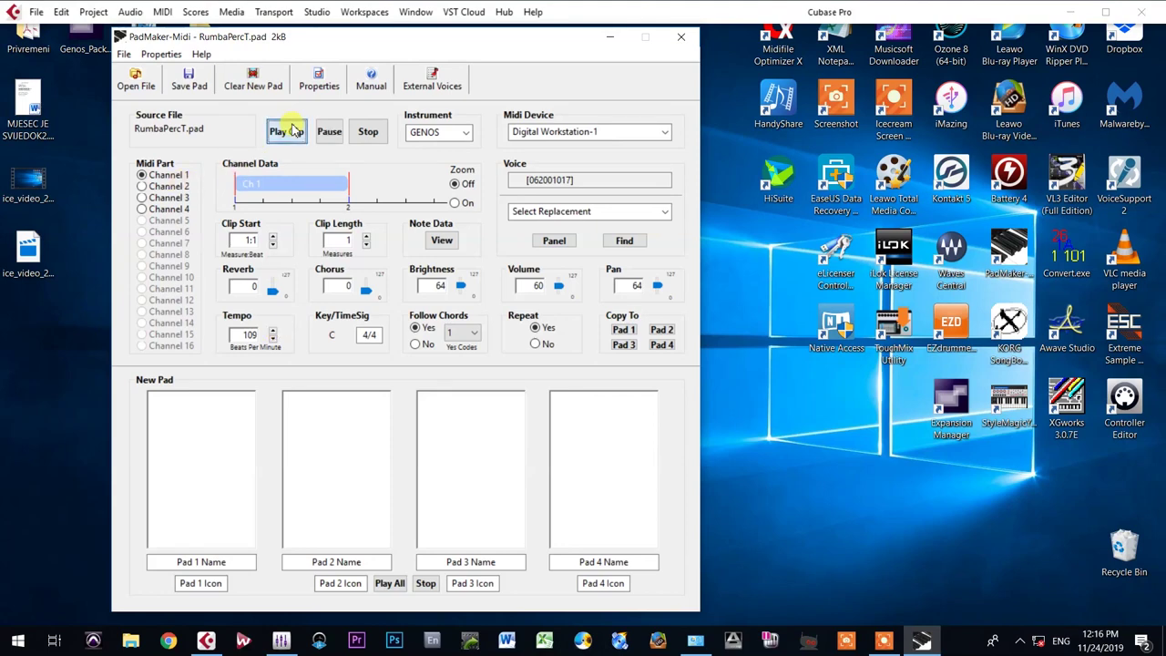
{"action": "left_click", "coordinate": [368, 131]}
- Audition the clips on Channels 2, 3 and 4 one at a time, stopping playback after each
{"action": "left_click", "coordinate": [161, 186]}
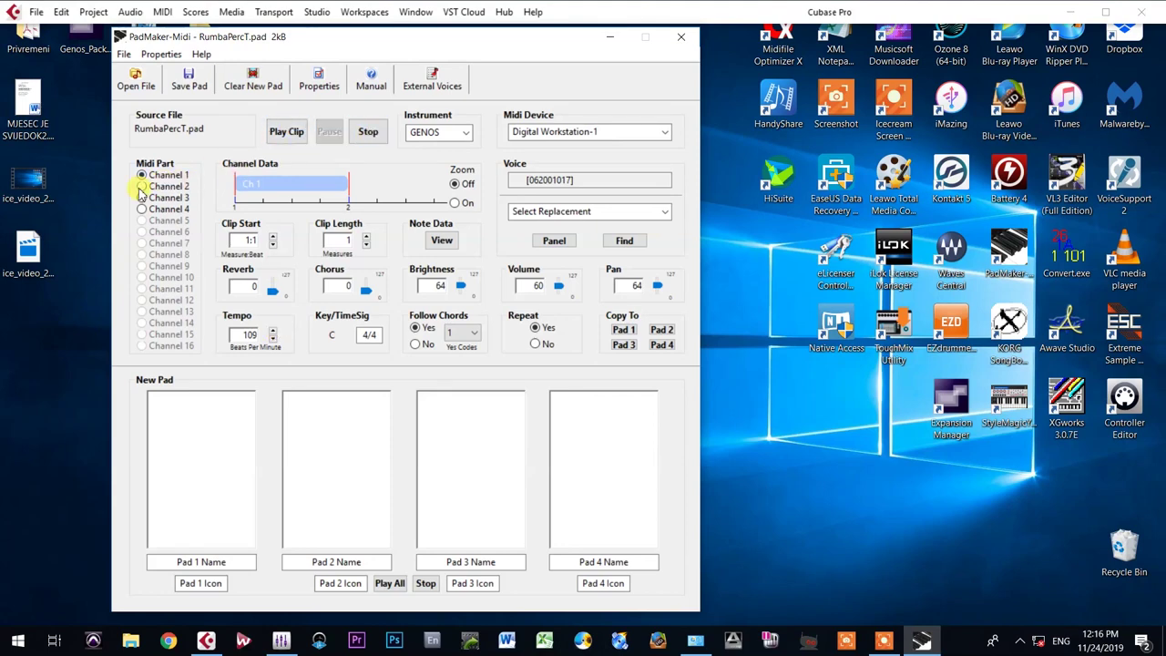
{"action": "left_click", "coordinate": [280, 138]}
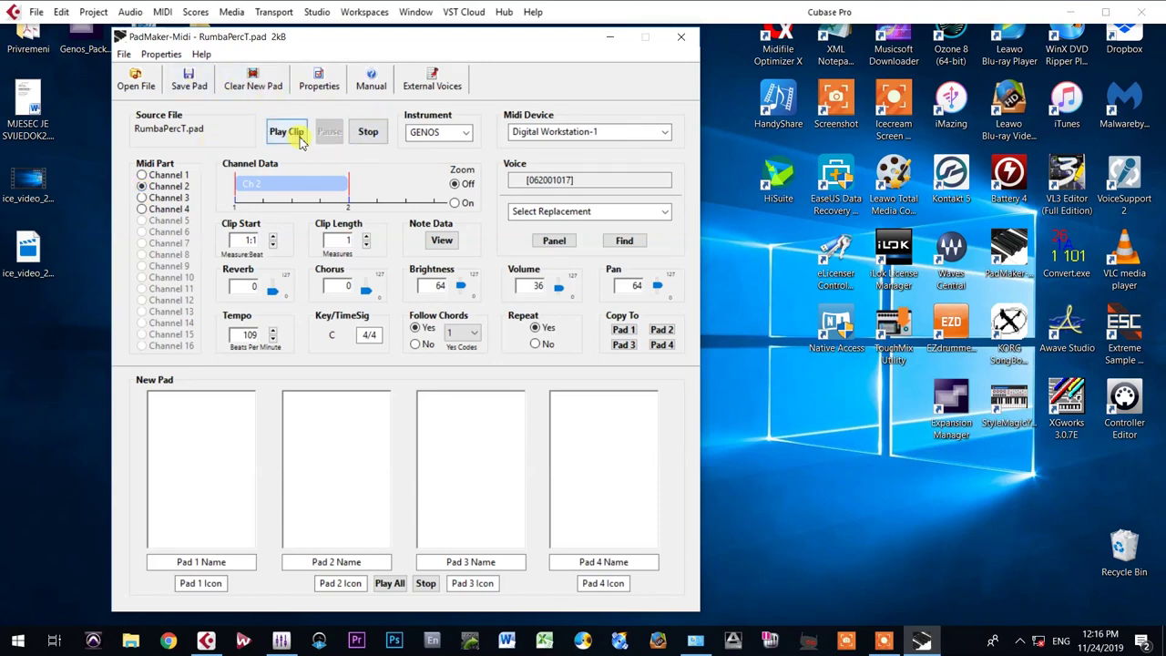
{"action": "left_click", "coordinate": [366, 132]}
{"action": "left_click", "coordinate": [149, 199]}
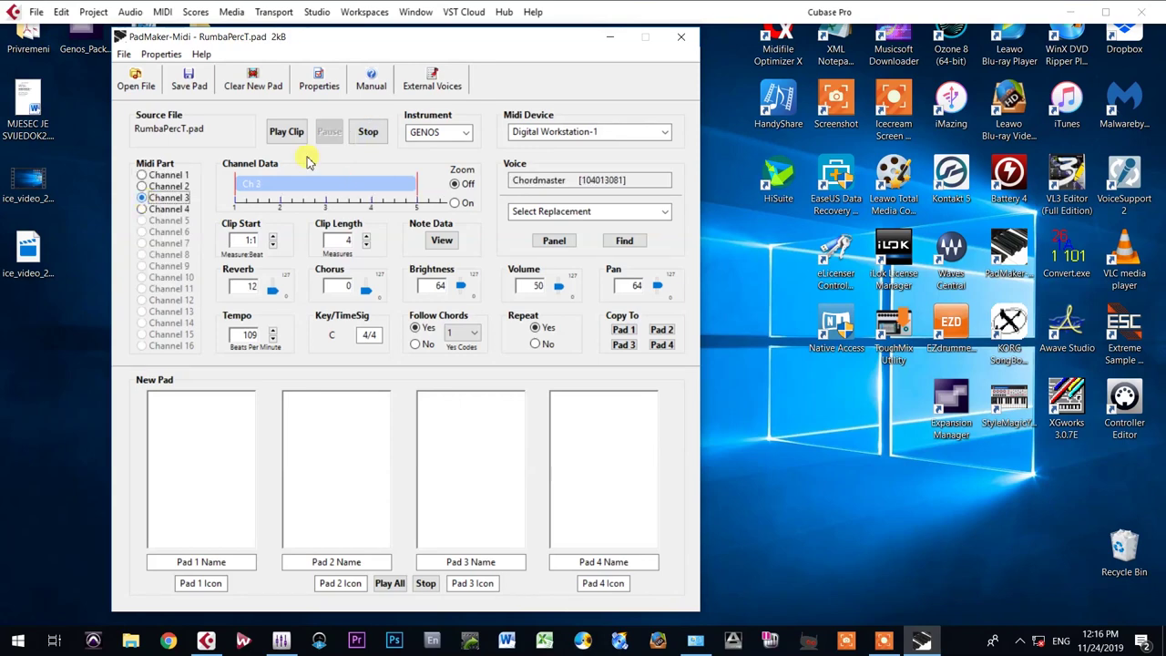
{"action": "left_click", "coordinate": [283, 133]}
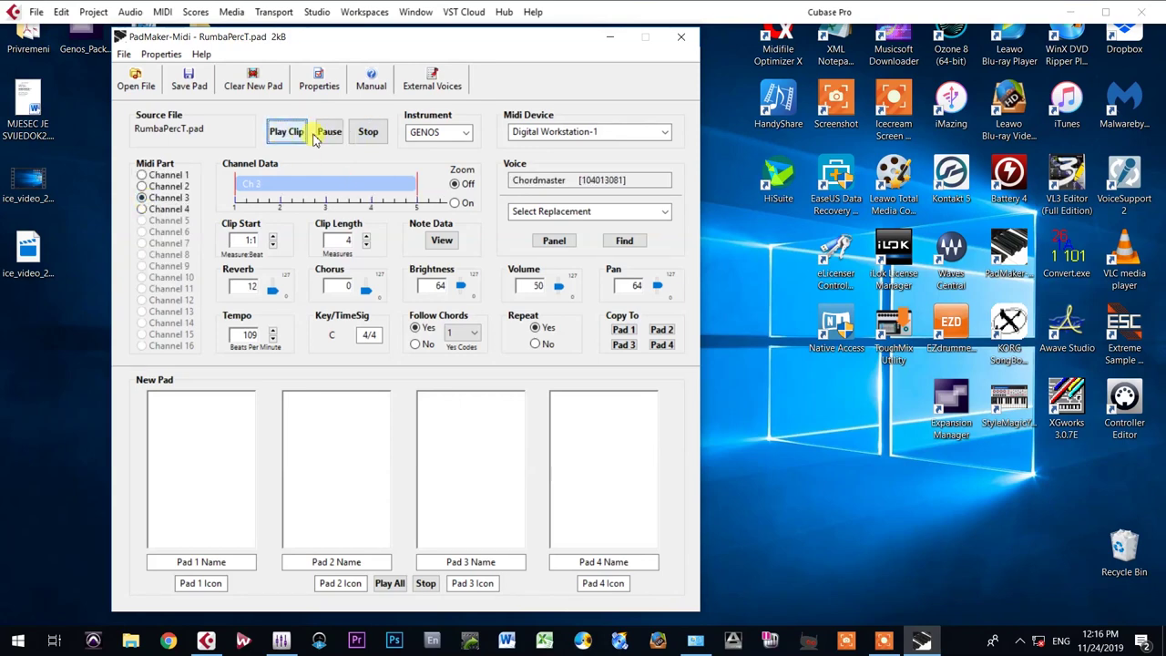
{"action": "left_click", "coordinate": [369, 134]}
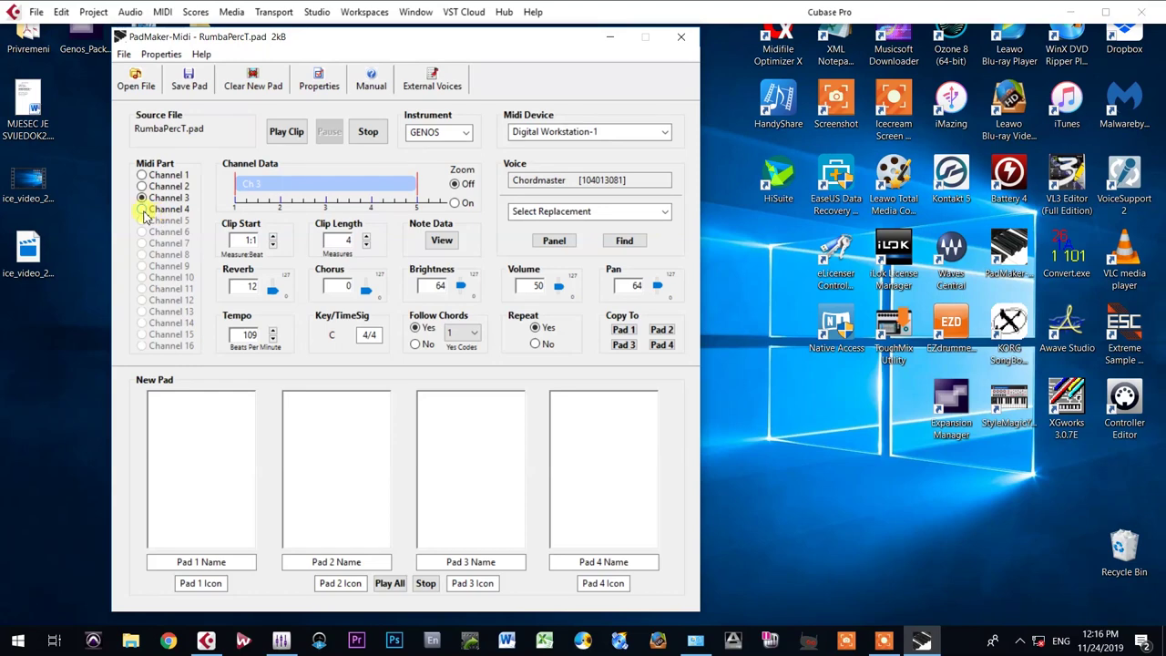
{"action": "left_click", "coordinate": [144, 211]}
{"action": "left_click", "coordinate": [285, 132]}
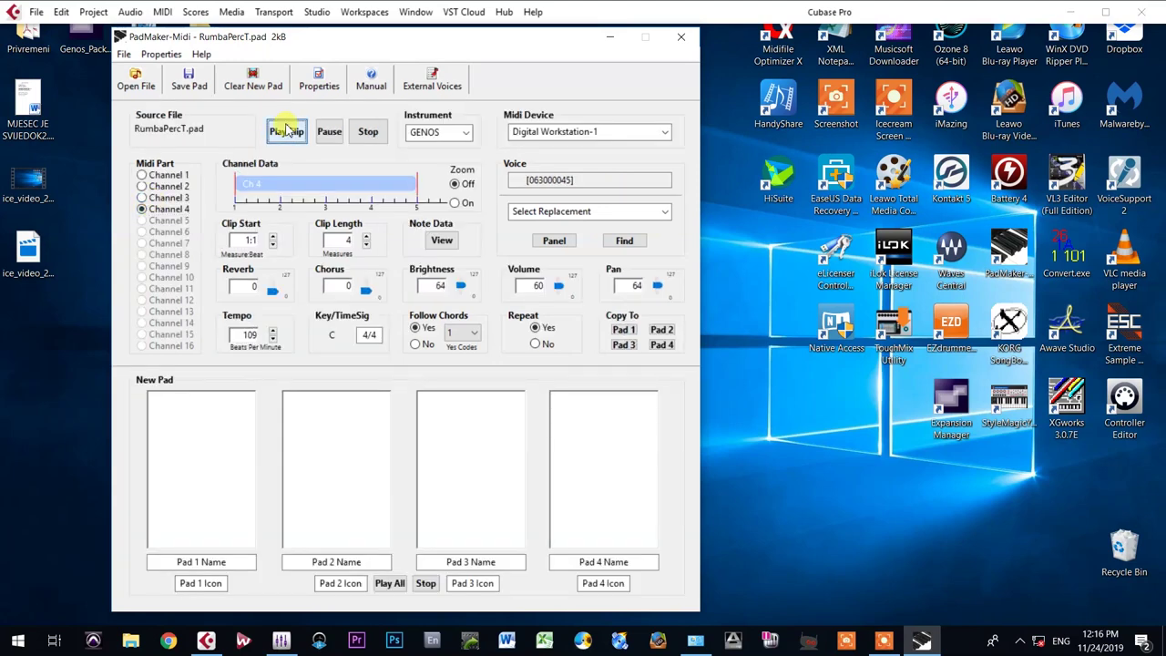
{"action": "left_click", "coordinate": [367, 135]}
{"action": "left_click", "coordinate": [367, 135]}
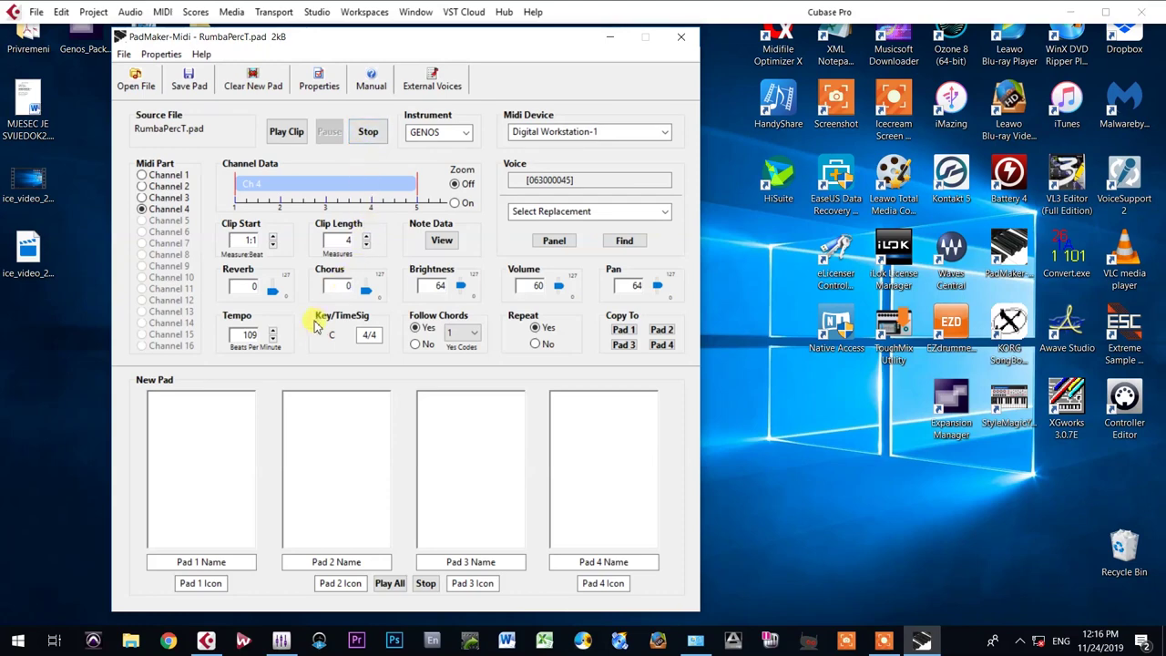
- Compare the clip lengths of Channel 1 and Channel 4, and inspect the Channel 4 note data
{"action": "left_click", "coordinate": [141, 175]}
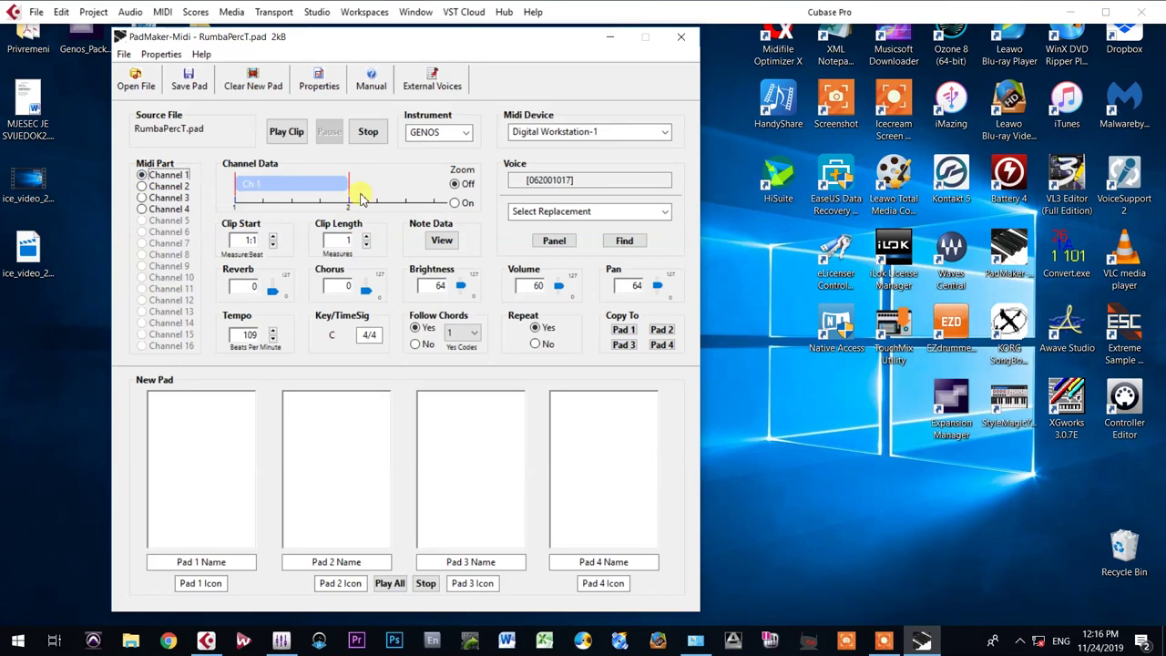
{"action": "left_click", "coordinate": [141, 208]}
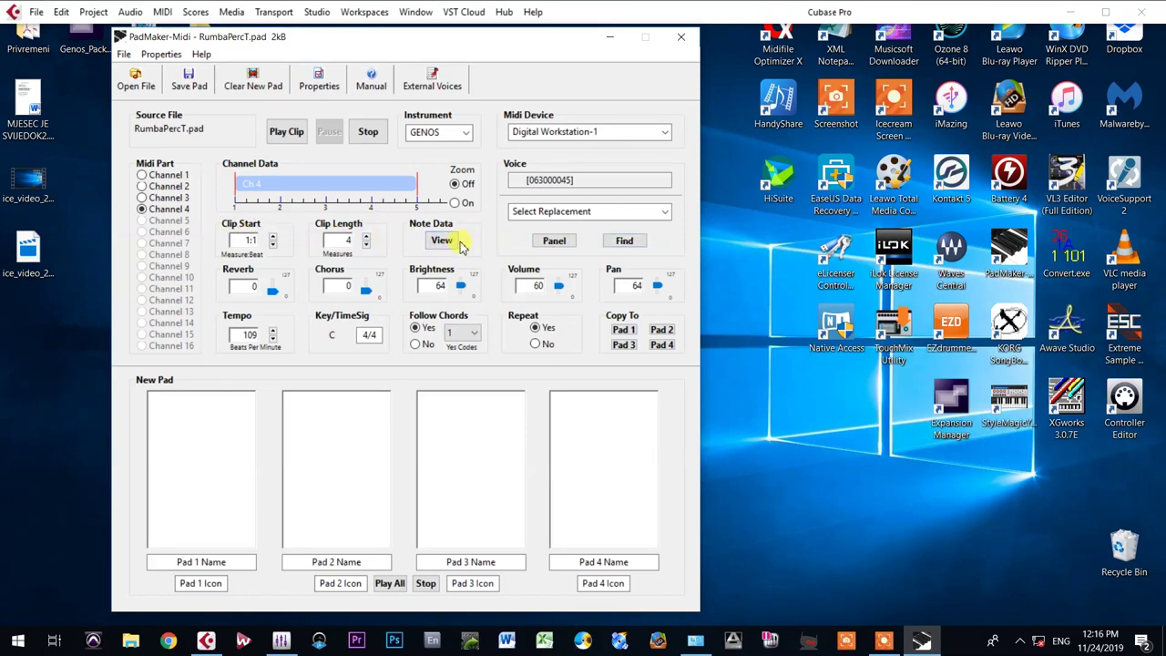
{"action": "left_click", "coordinate": [441, 242]}
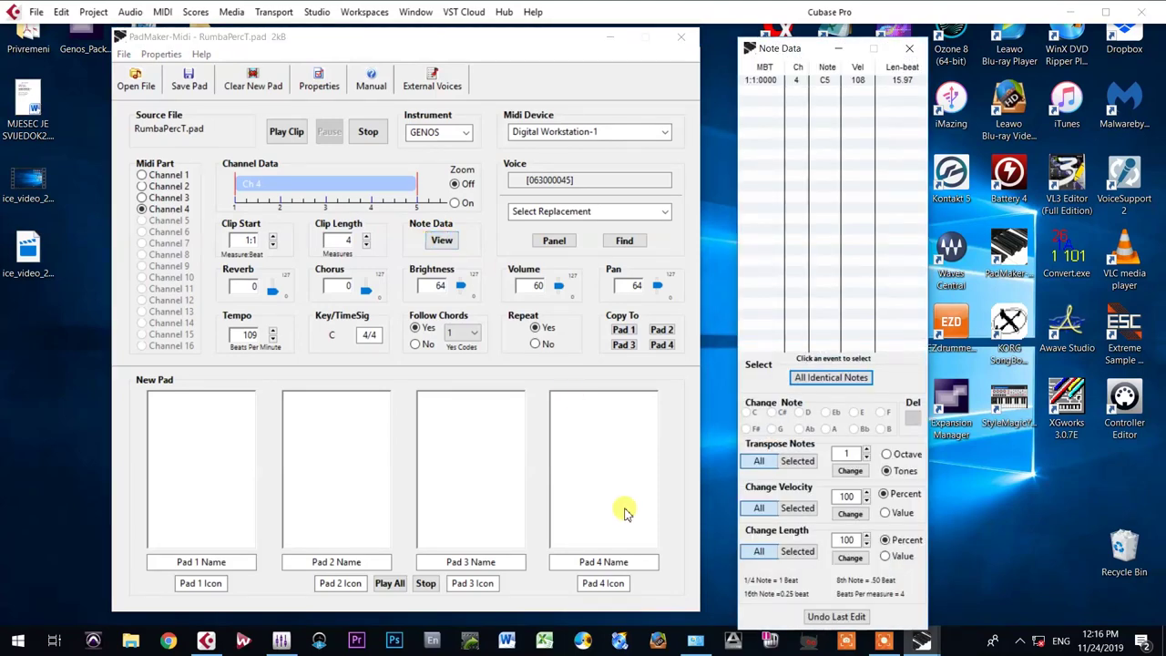
{"action": "left_click", "coordinate": [911, 49]}
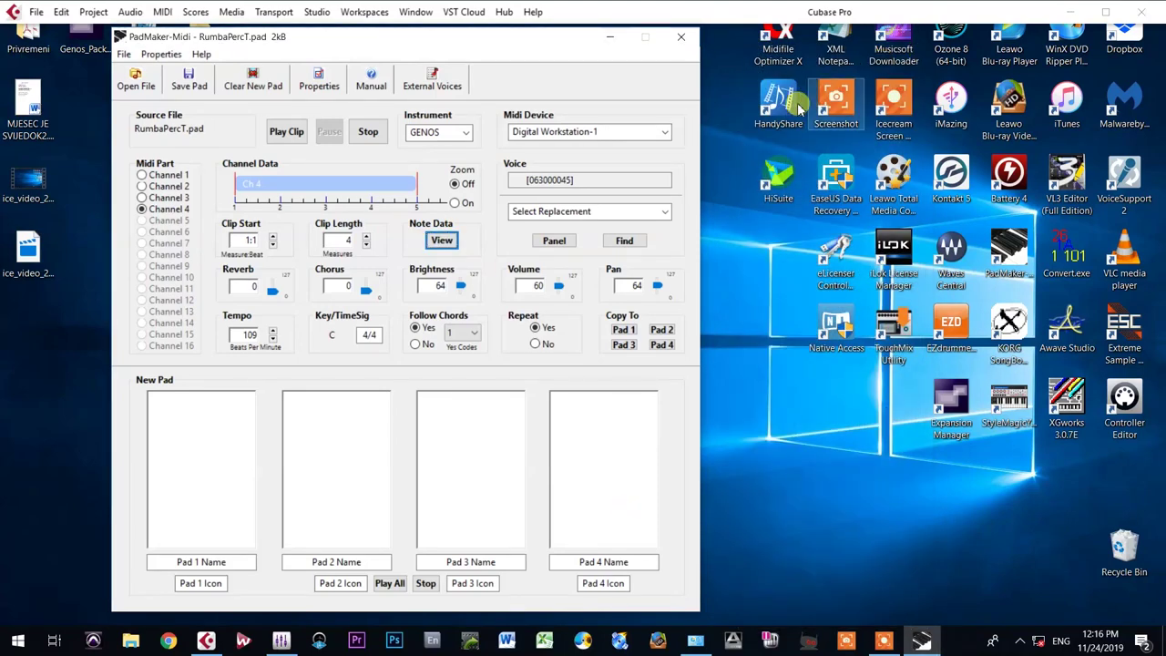
- Copy Channels 1, 2, 3 and 4 to Pads 1, 2, 3 and 4 of the new pad respectively
{"action": "left_click", "coordinate": [143, 176]}
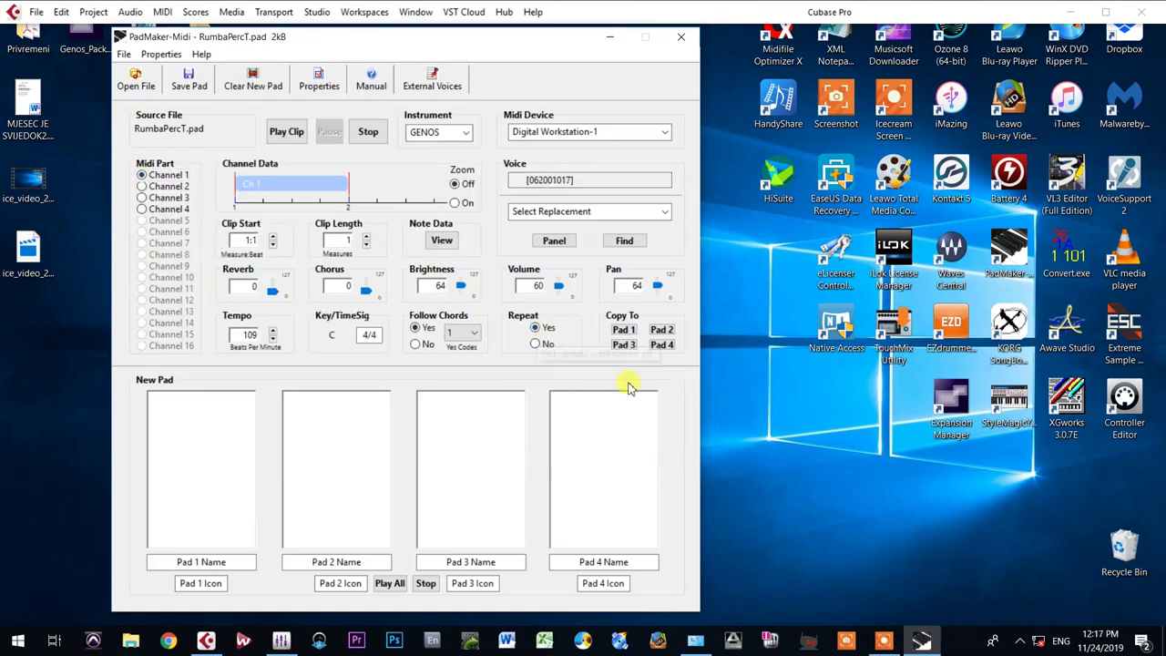
{"action": "left_click", "coordinate": [620, 330]}
{"action": "left_click", "coordinate": [143, 187]}
{"action": "left_click", "coordinate": [658, 330]}
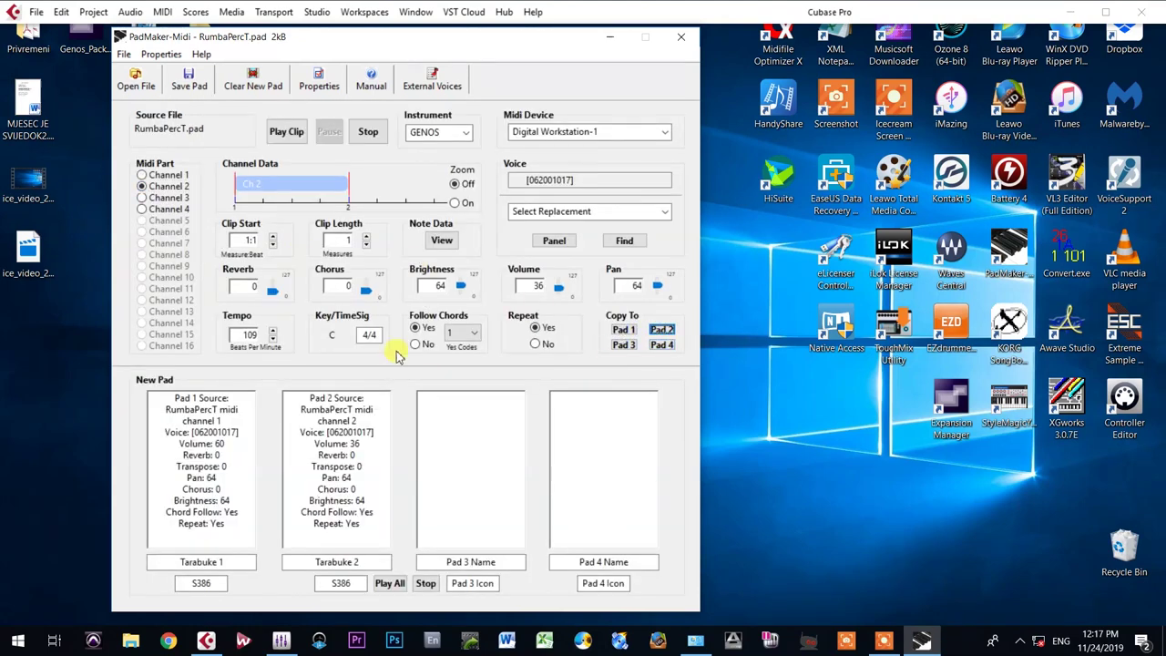
{"action": "left_click", "coordinate": [143, 197]}
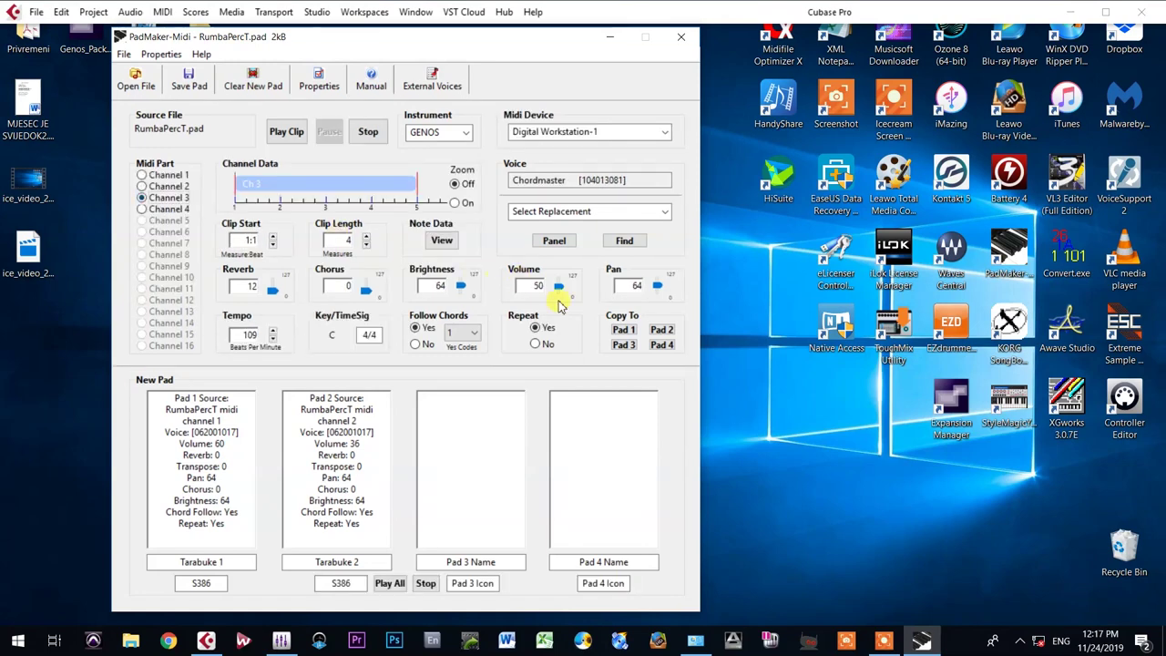
{"action": "left_click", "coordinate": [622, 345]}
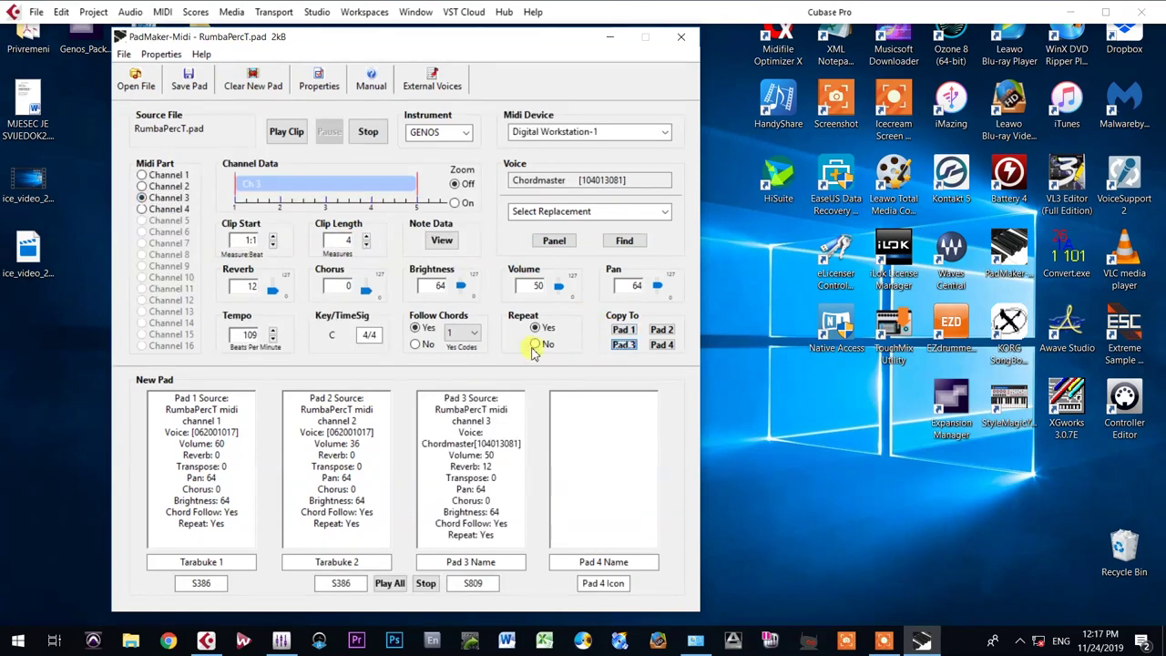
{"action": "left_click", "coordinate": [143, 210]}
{"action": "left_click", "coordinate": [662, 345]}
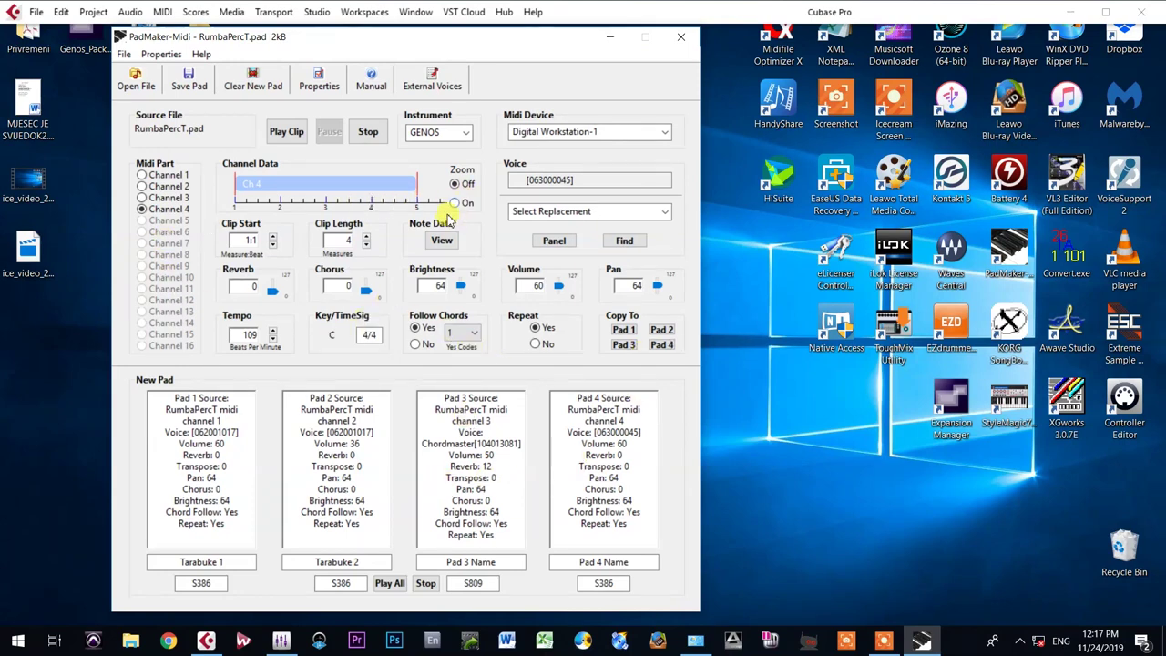
- Review the note data of the Channel 4 part assigned to Pad 4, and close the note list
{"action": "left_click", "coordinate": [442, 240]}
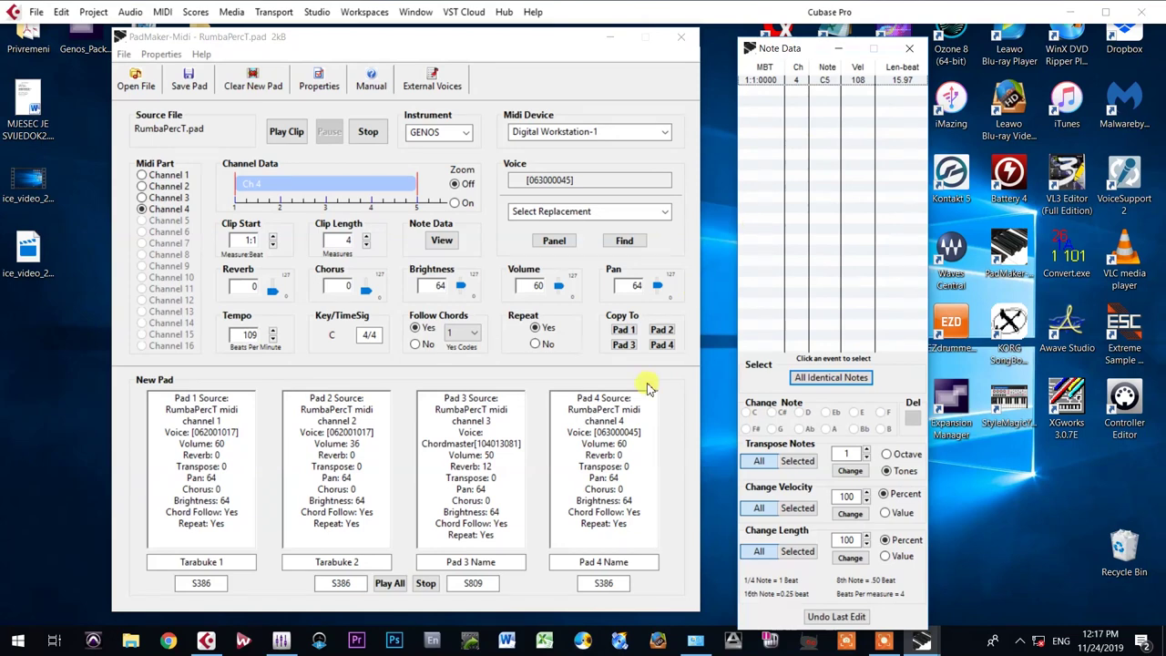
{"action": "left_click", "coordinate": [612, 572]}
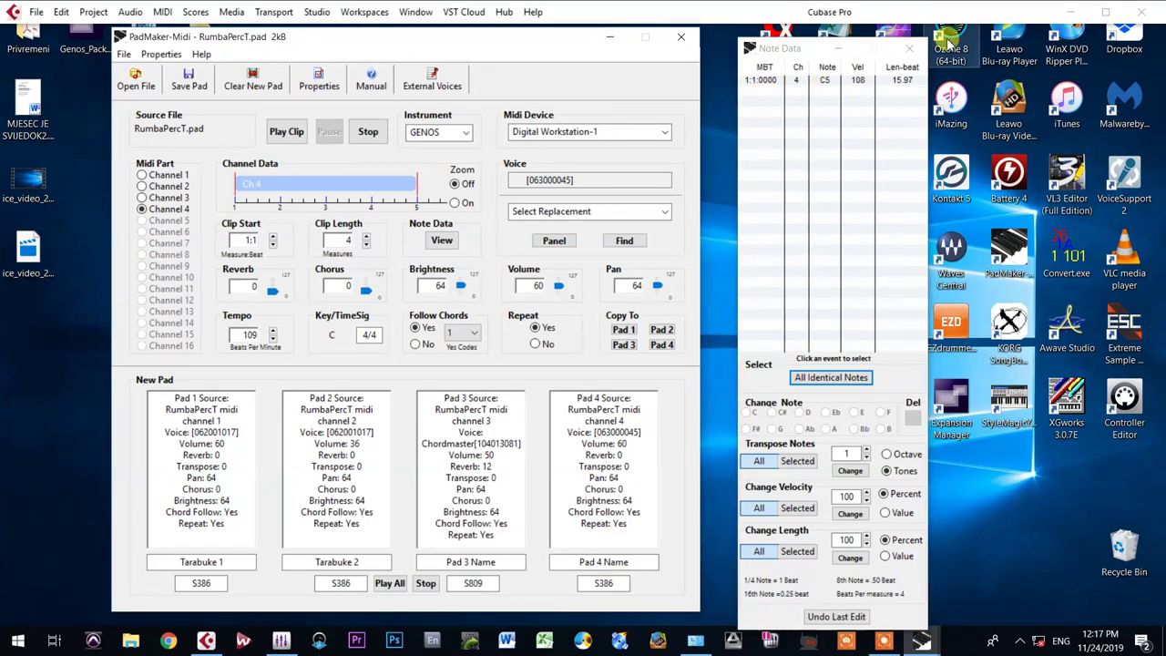
{"action": "left_click", "coordinate": [910, 47]}
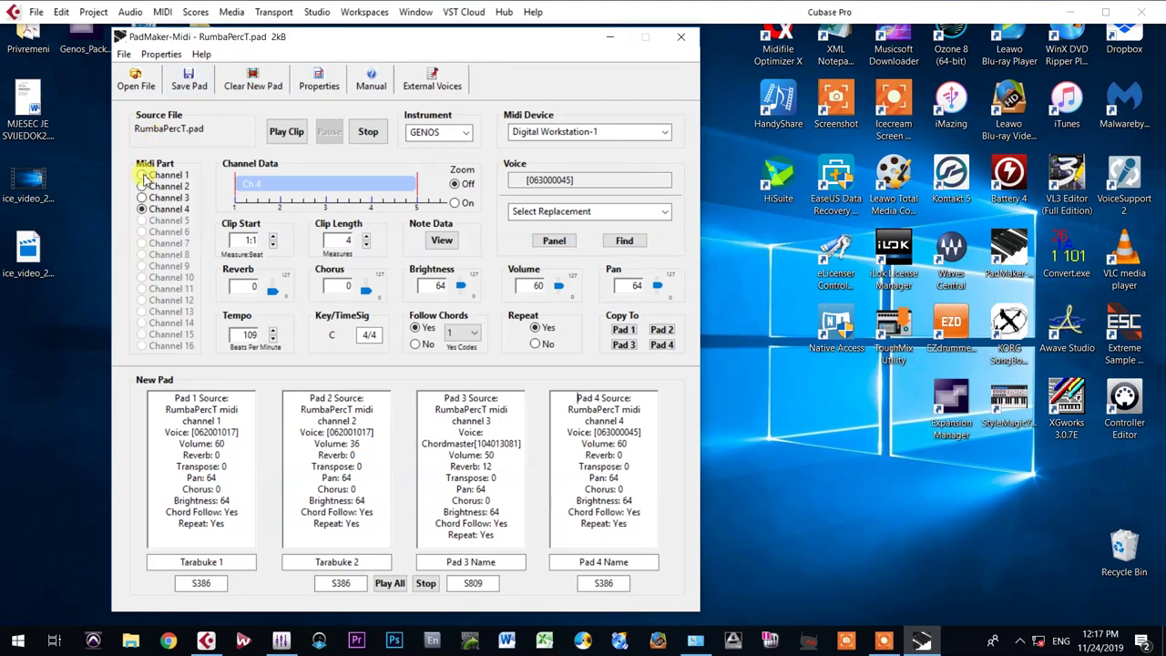
- Review the note data of the Channel 1 part, and close the note list
{"action": "left_click", "coordinate": [142, 174]}
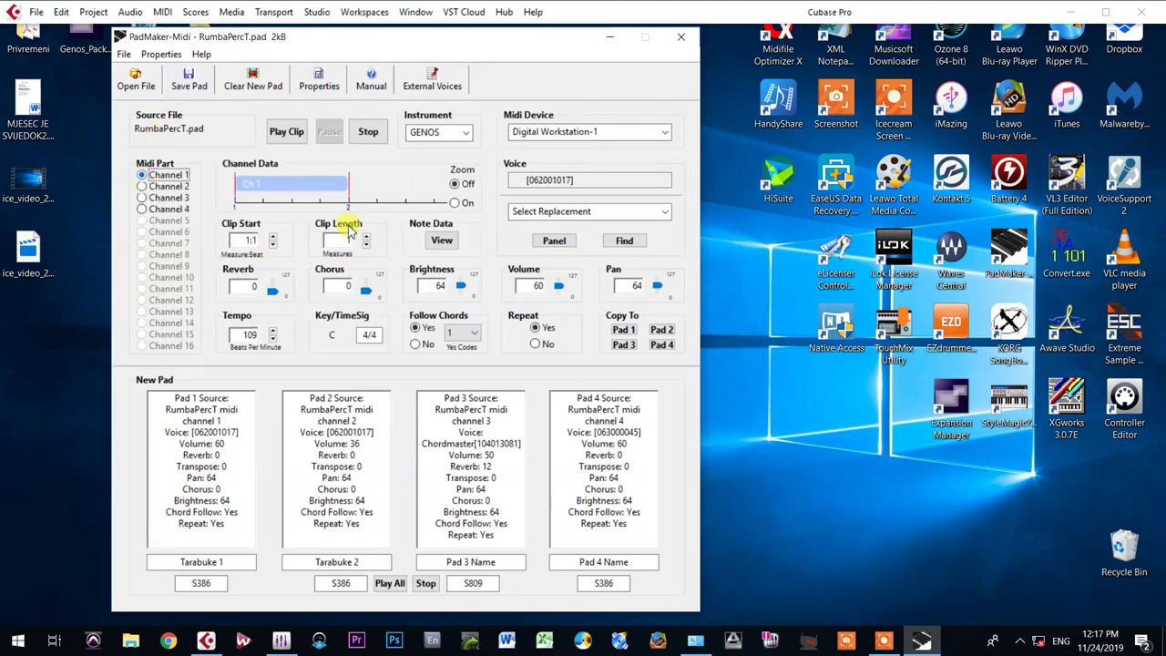
{"action": "left_click", "coordinate": [442, 239]}
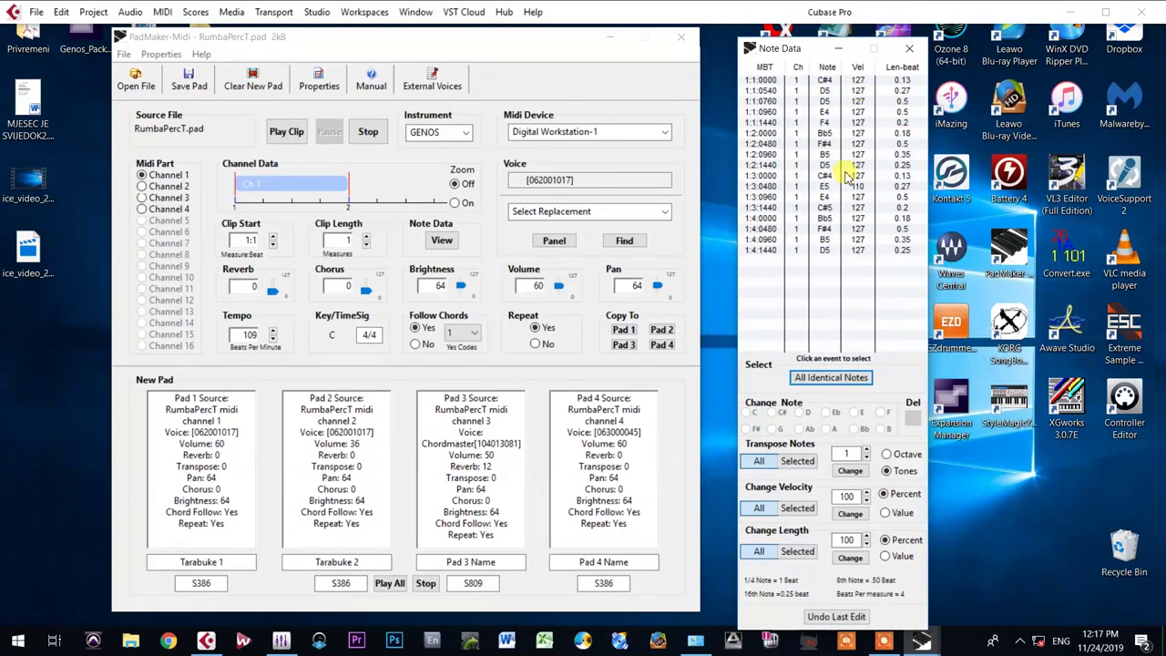
{"action": "left_click", "coordinate": [910, 50]}
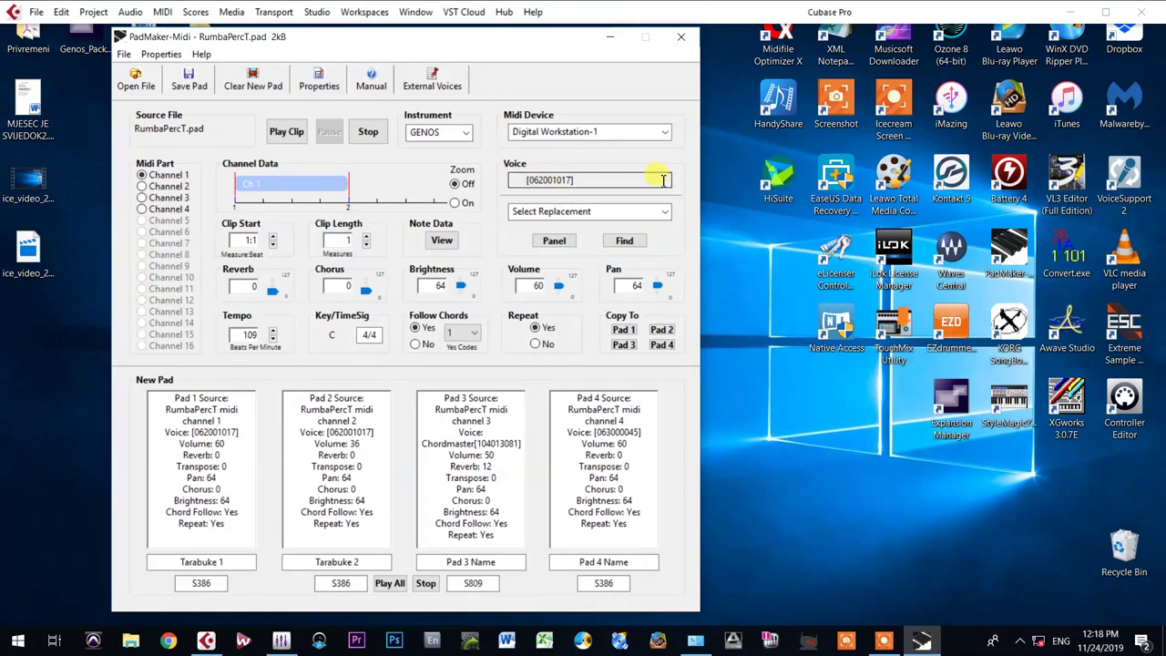
{"action": "left_click", "coordinate": [665, 213]}
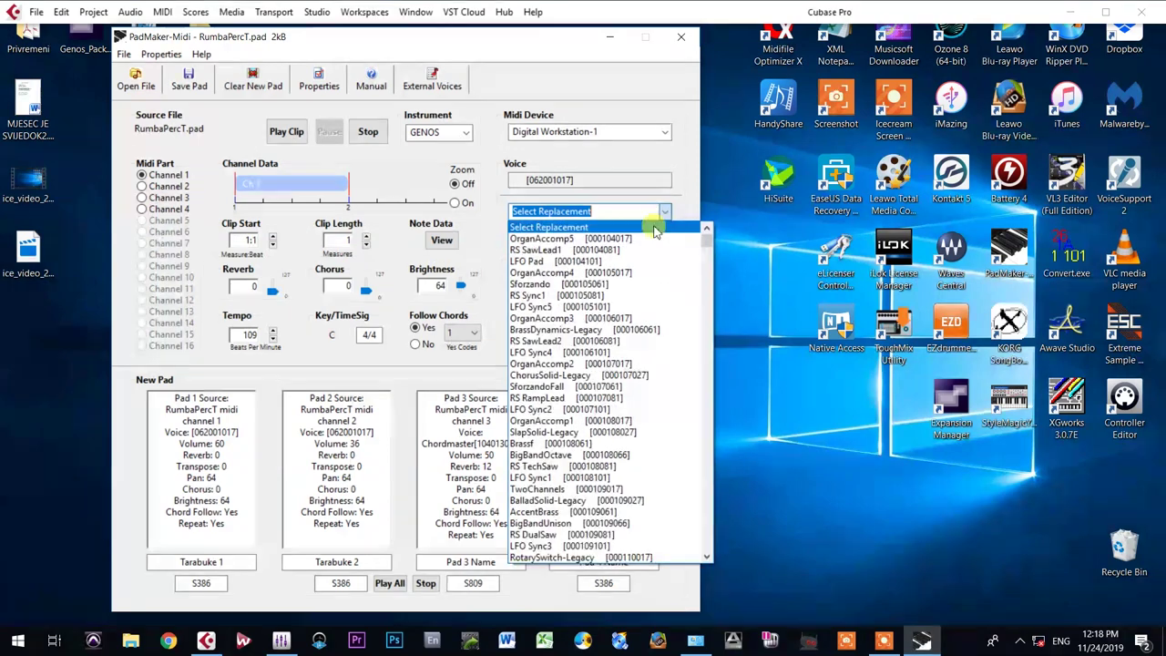
{"action": "left_click", "coordinate": [673, 196]}
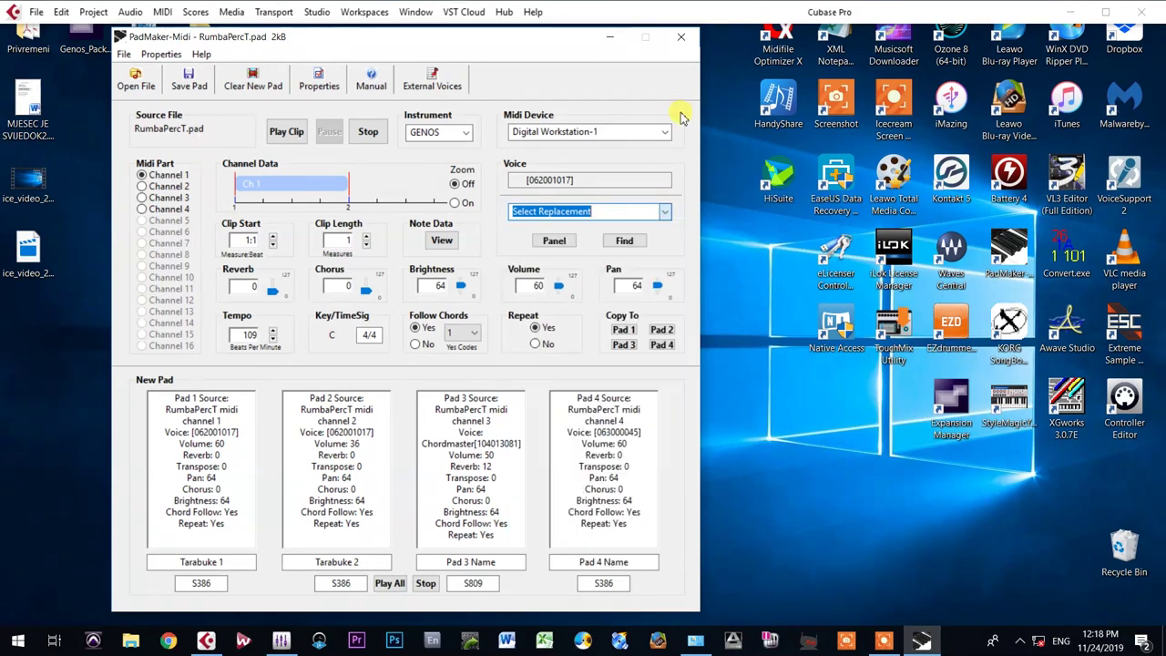
{"action": "left_click", "coordinate": [554, 242]}
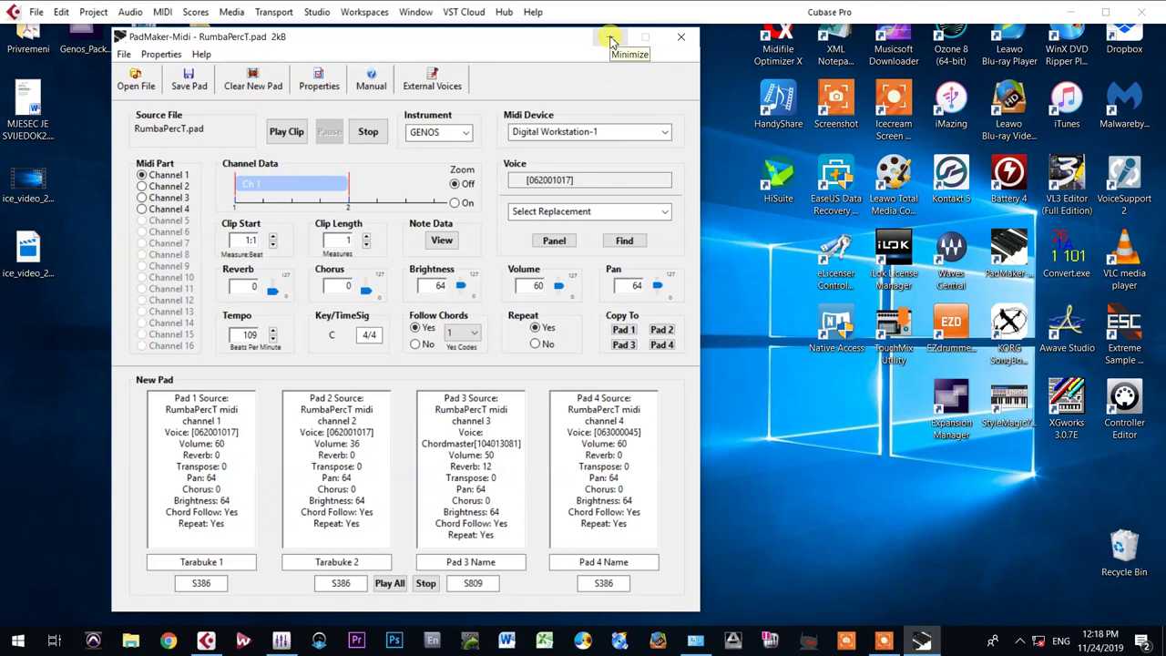
{"action": "left_click", "coordinate": [124, 55]}
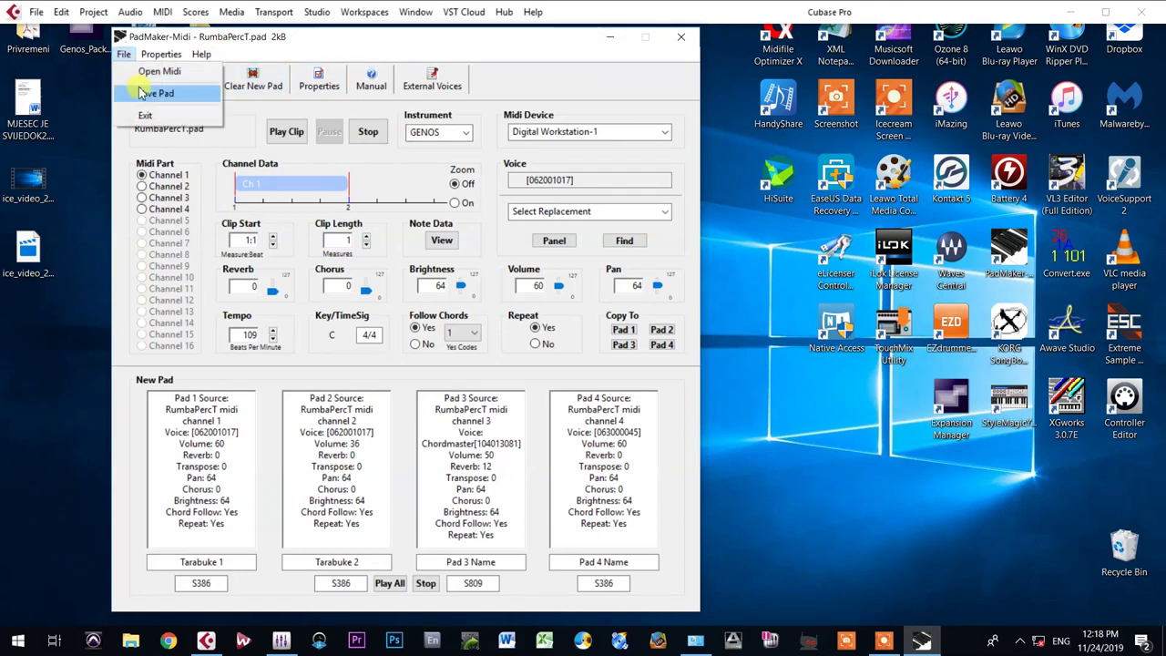
{"action": "left_click", "coordinate": [516, 50]}
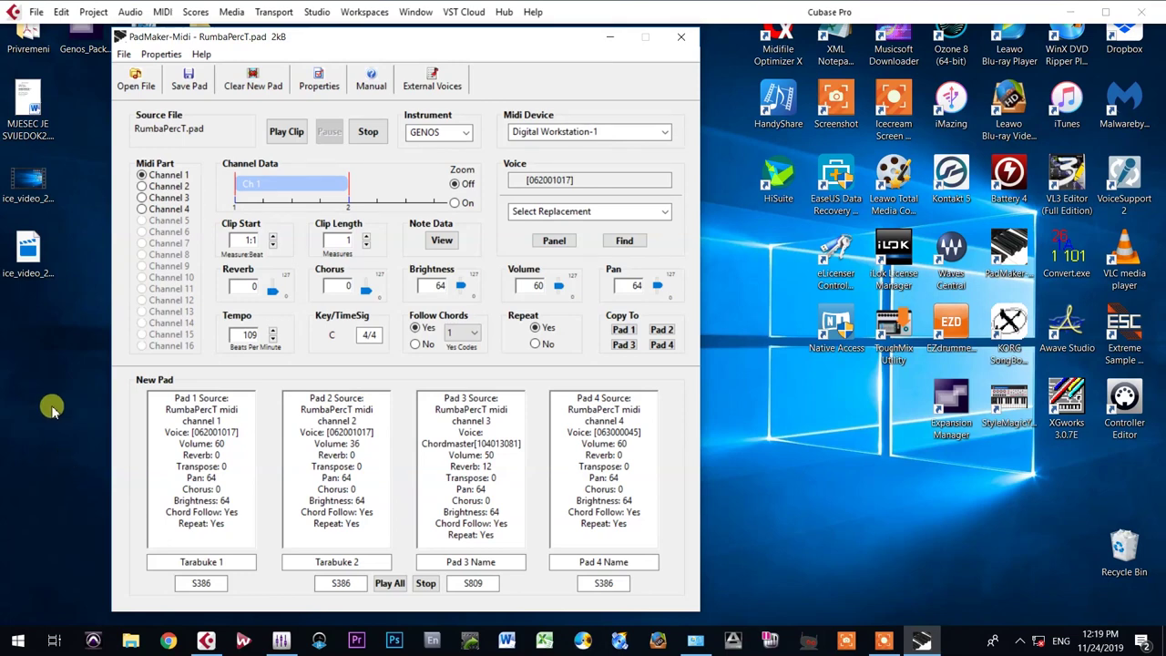
- Create a new folder on the desktop with its default name, and minimize PadMaker-Midi
{"action": "right_click", "coordinate": [17, 338]}
{"action": "mouse_move", "coordinate": [70, 483]}
{"action": "left_click", "coordinate": [254, 277]}
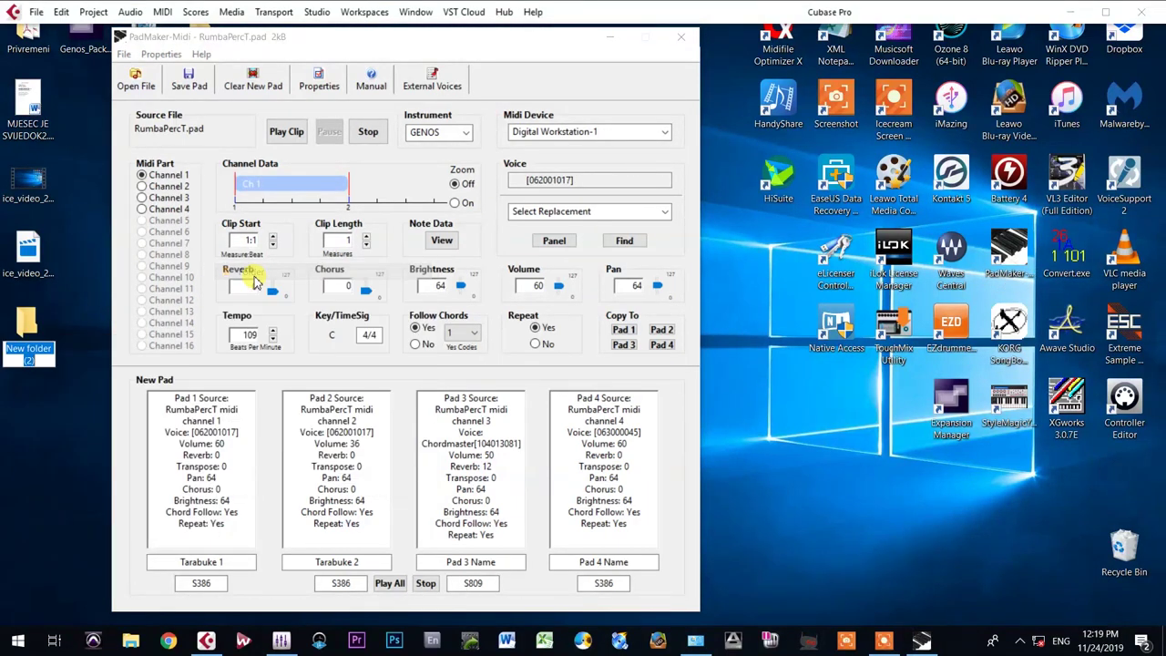
{"action": "left_click", "coordinate": [613, 38]}
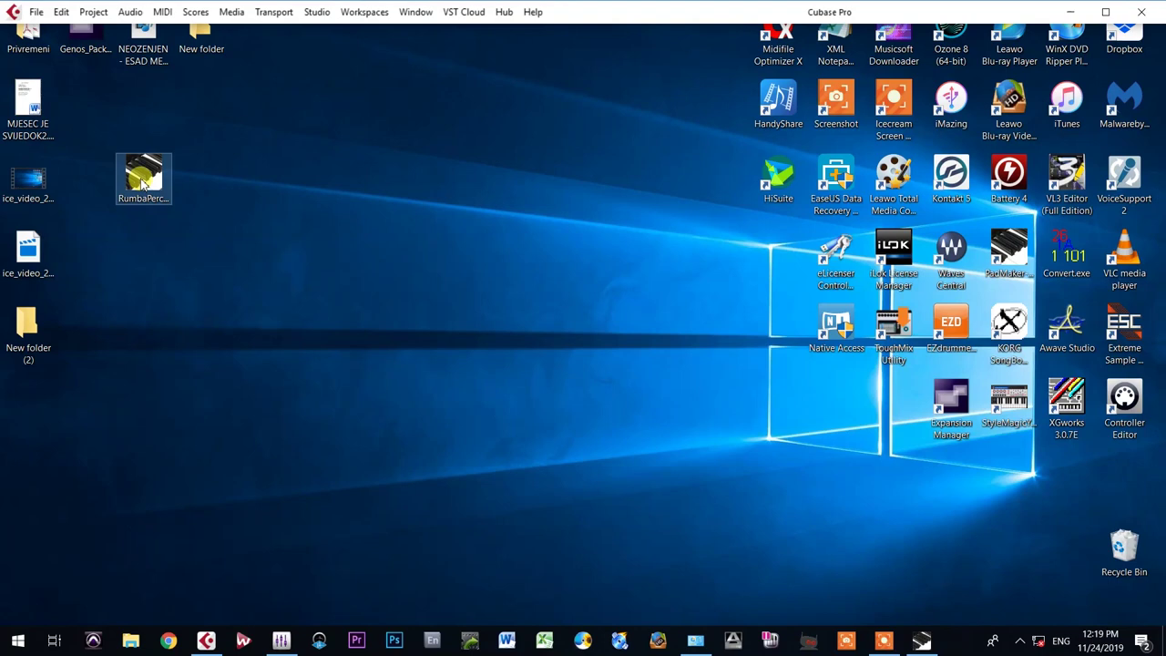
- Copy the RumbaPercT pad file from the desktop into New folder (2)
{"action": "right_click", "coordinate": [143, 182]}
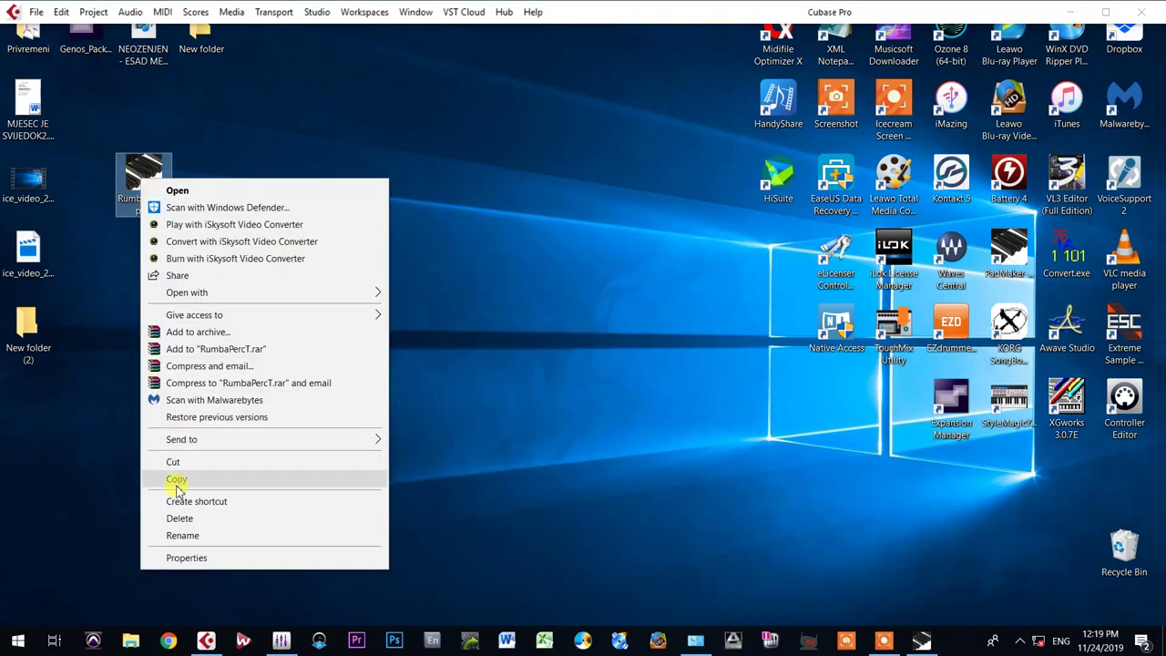
{"action": "left_click", "coordinate": [177, 482]}
{"action": "double_click", "coordinate": [27, 328]}
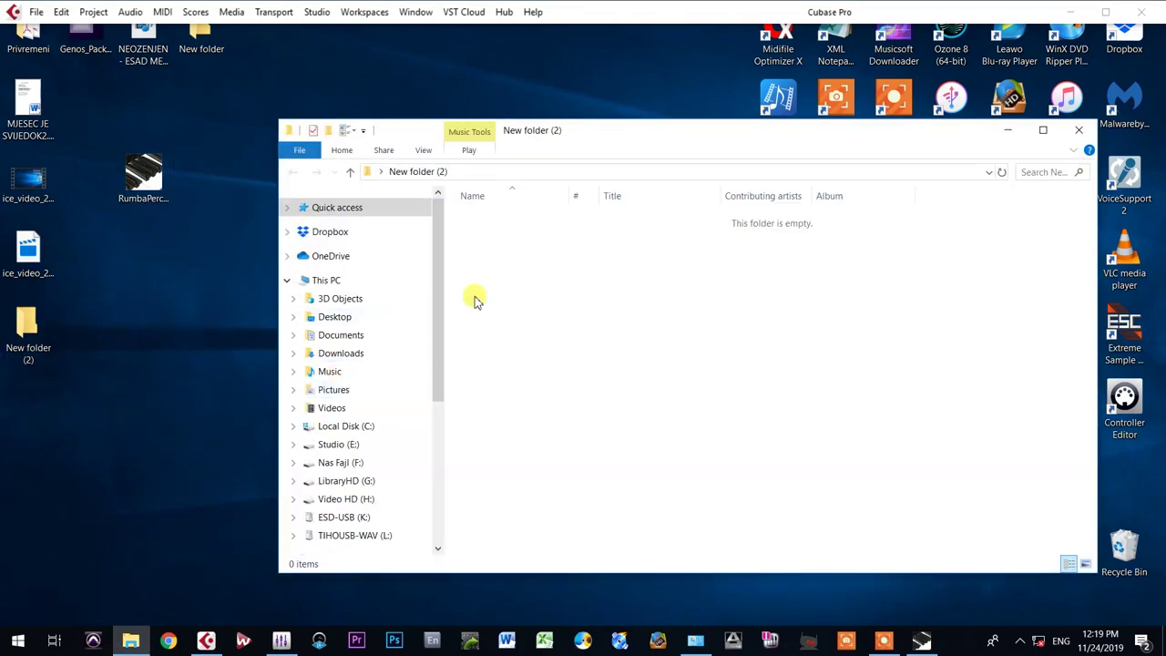
{"action": "right_click", "coordinate": [517, 290]}
{"action": "left_click", "coordinate": [550, 417]}
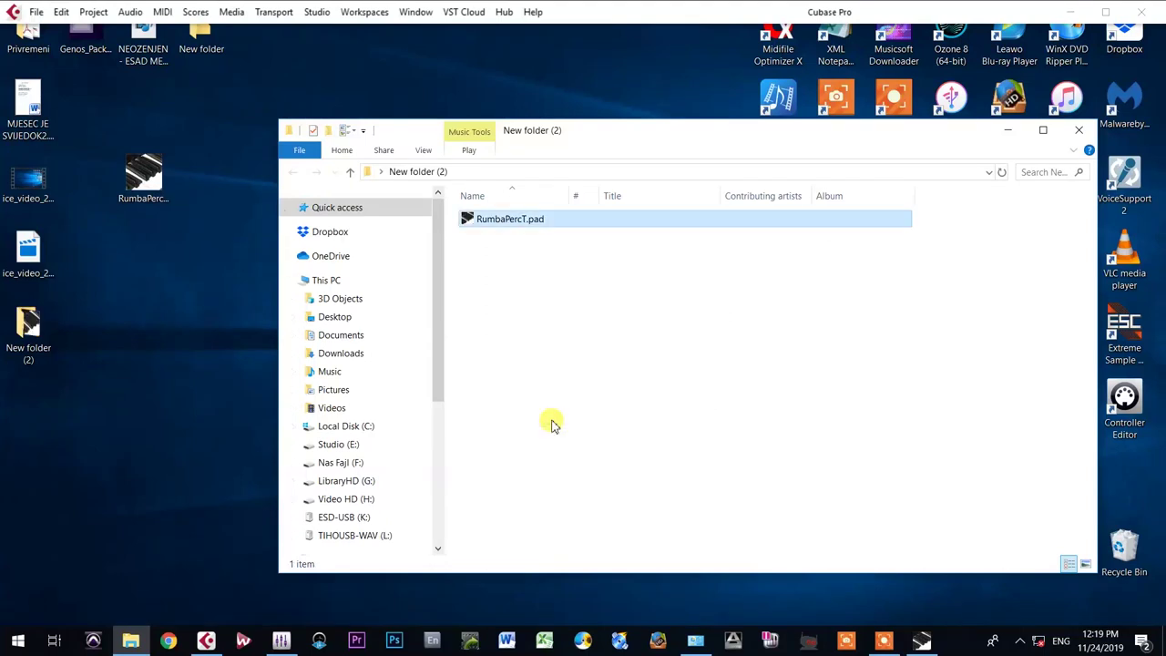
- Rename the copied pad file as RumbaPercT.mid, accepting the extension change
{"action": "left_click", "coordinate": [538, 226]}
{"action": "left_click", "coordinate": [563, 223]}
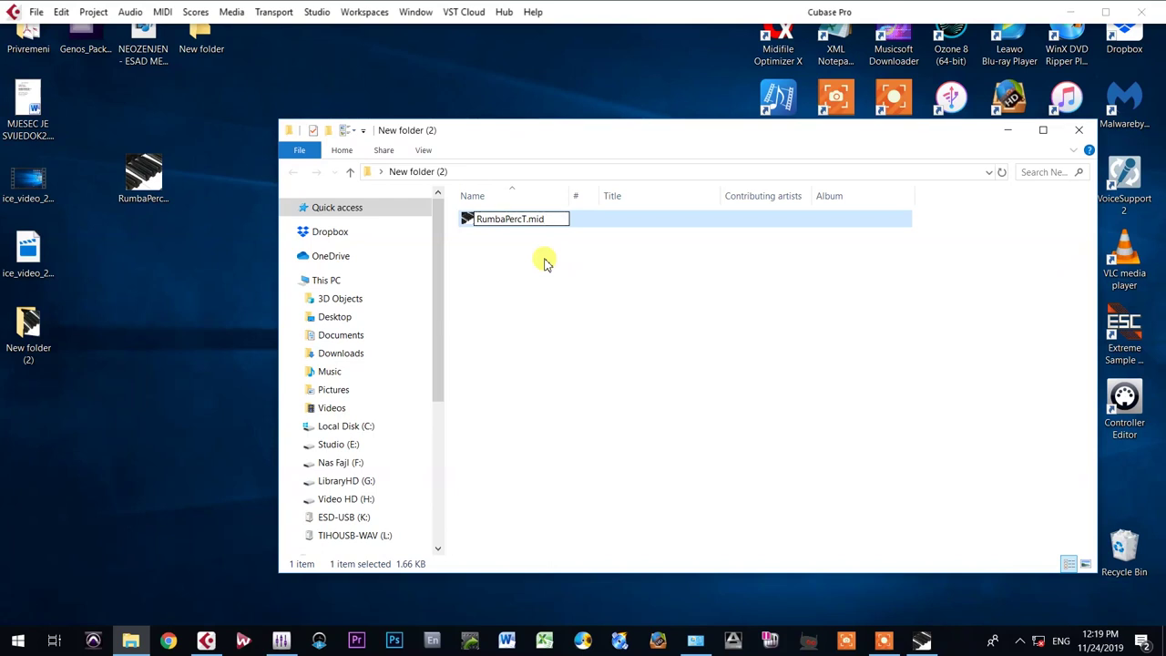
{"action": "key", "text": "Return"}
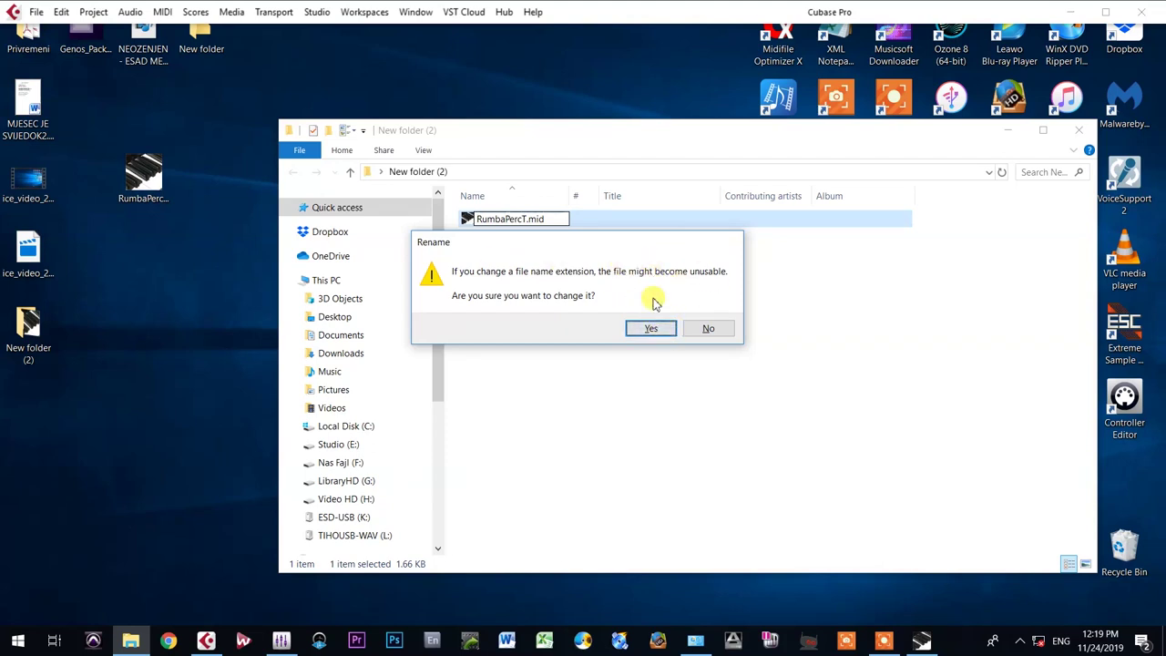
{"action": "left_click", "coordinate": [663, 333]}
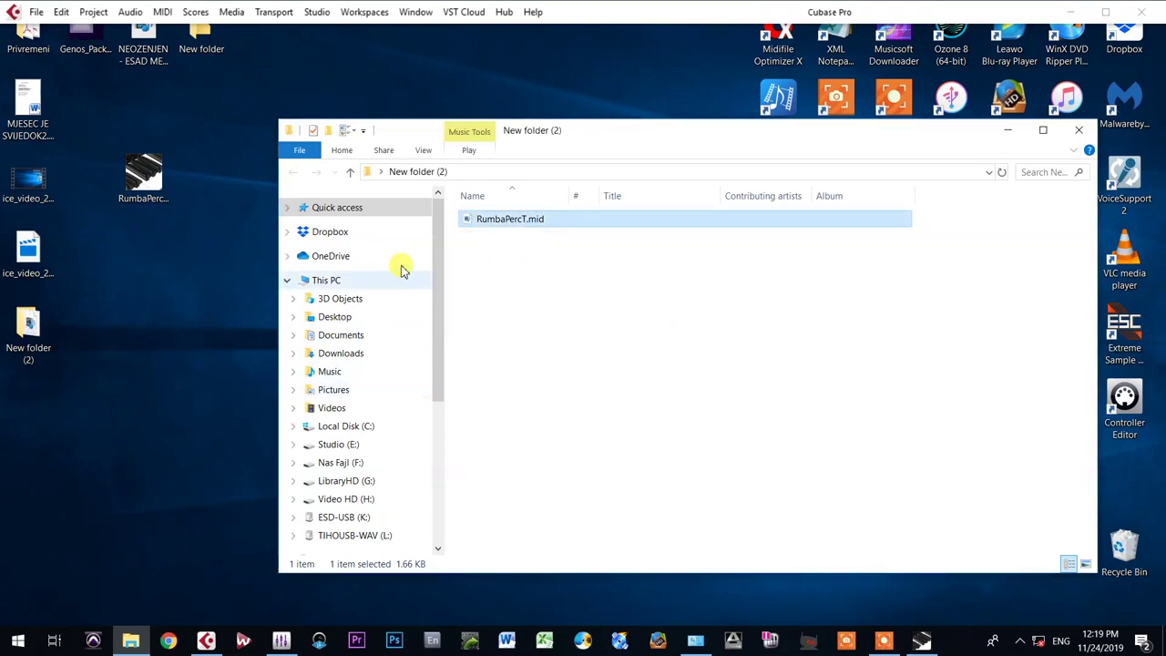
{"action": "left_click", "coordinate": [468, 263]}
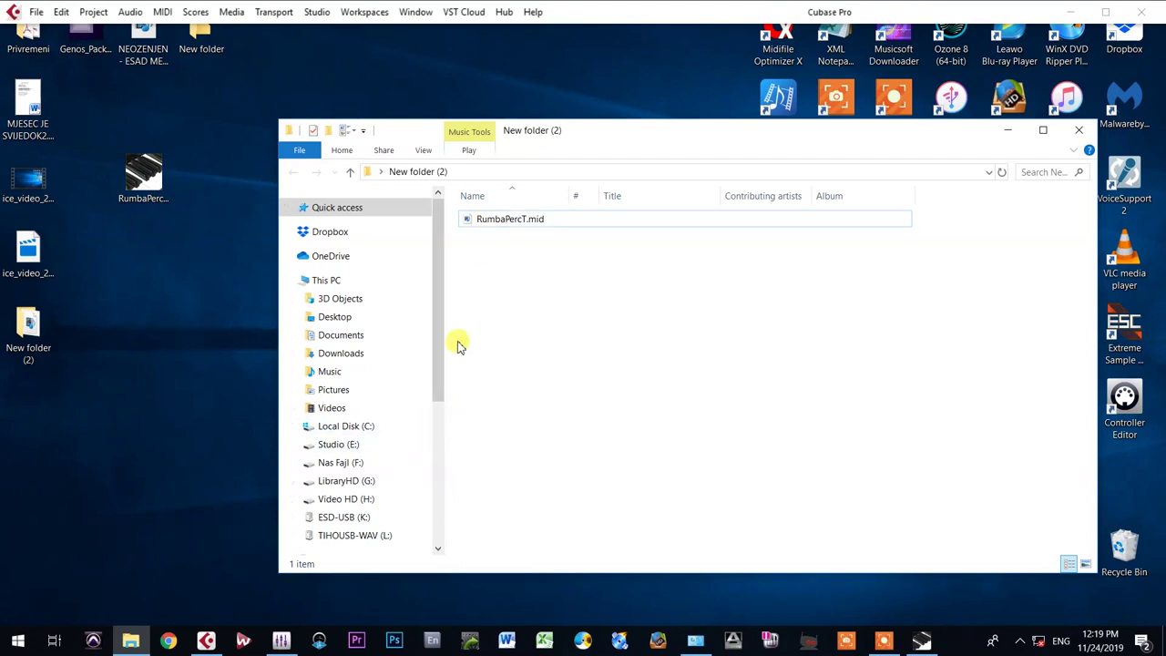
- Switch to Cubase and import RumbaPercT.mid from New folder (2) on the desktop, accepting the proposed project folder
{"action": "mouse_move", "coordinate": [202, 645]}
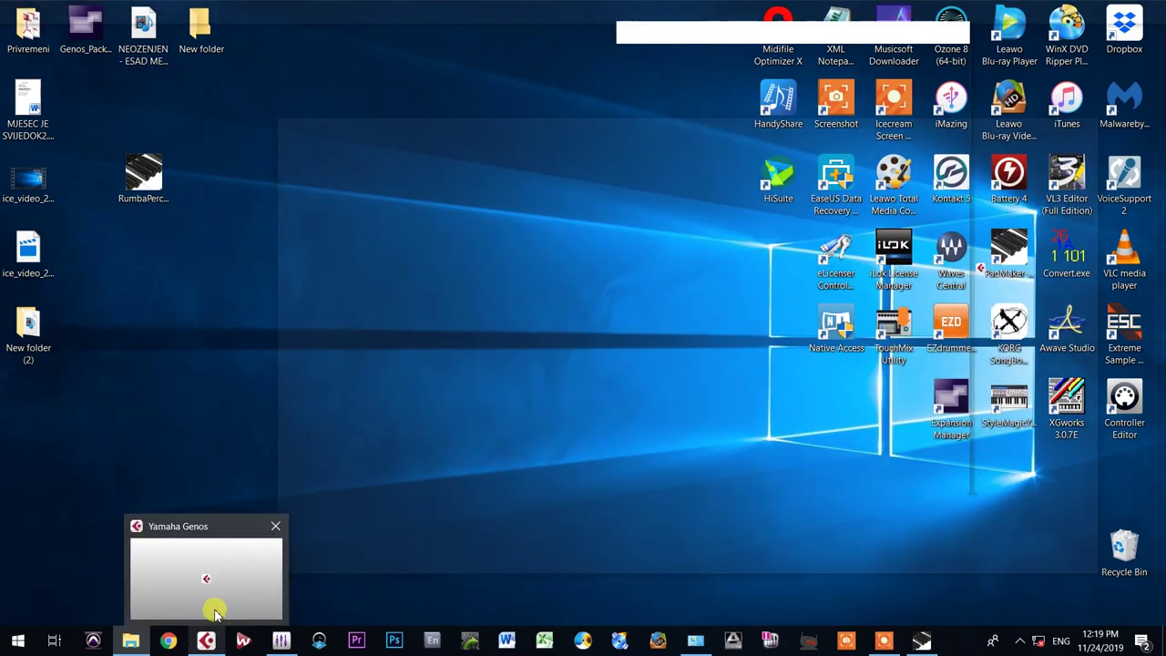
{"action": "left_click", "coordinate": [212, 601]}
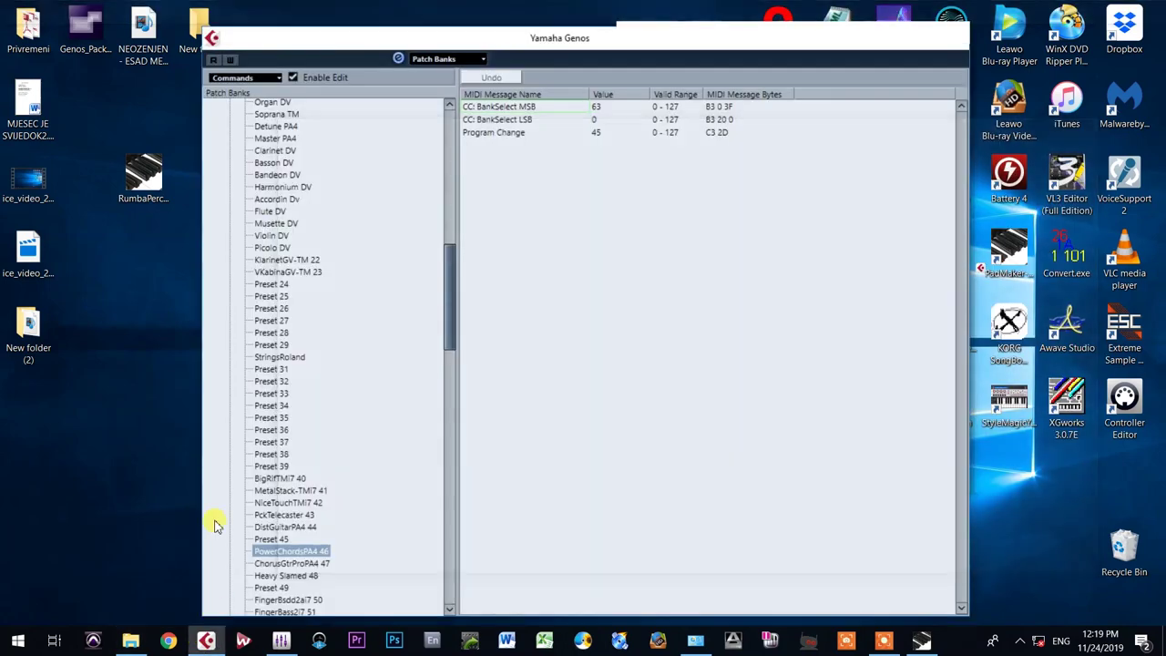
{"action": "left_click", "coordinate": [36, 12]}
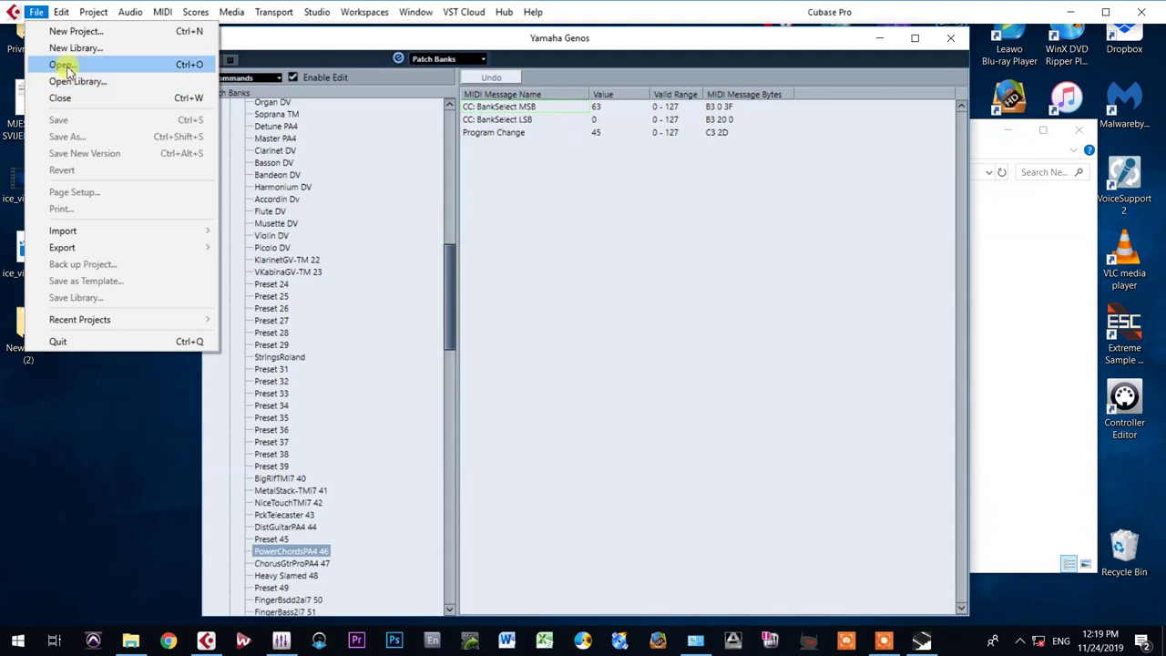
{"action": "mouse_move", "coordinate": [203, 232]}
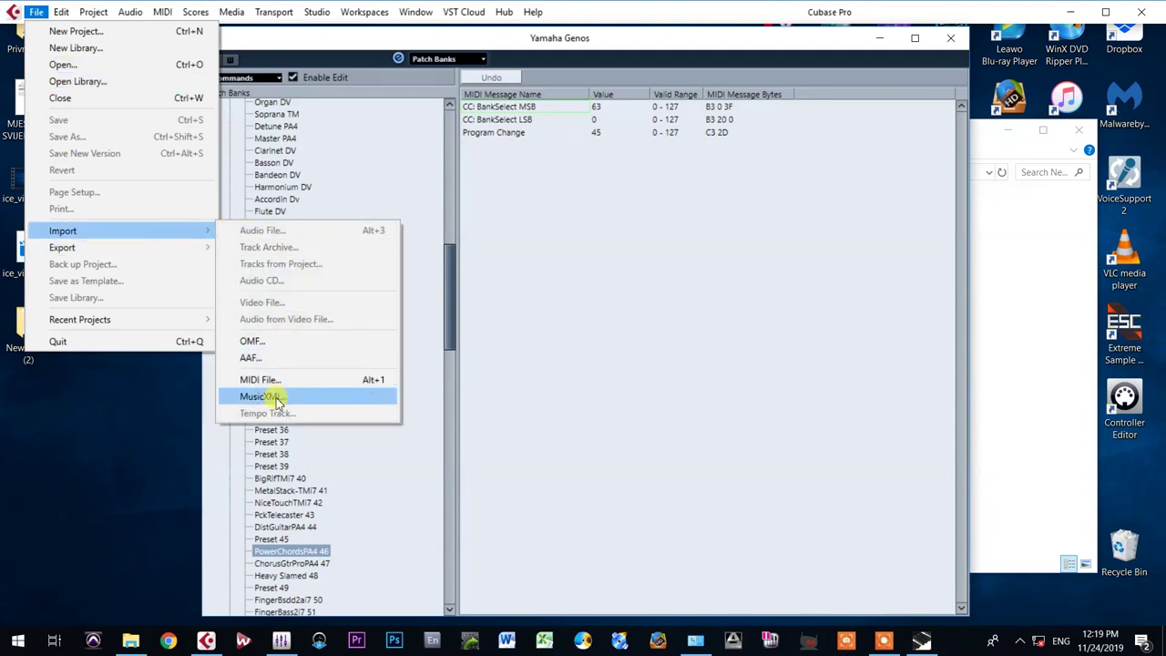
{"action": "left_click", "coordinate": [283, 380]}
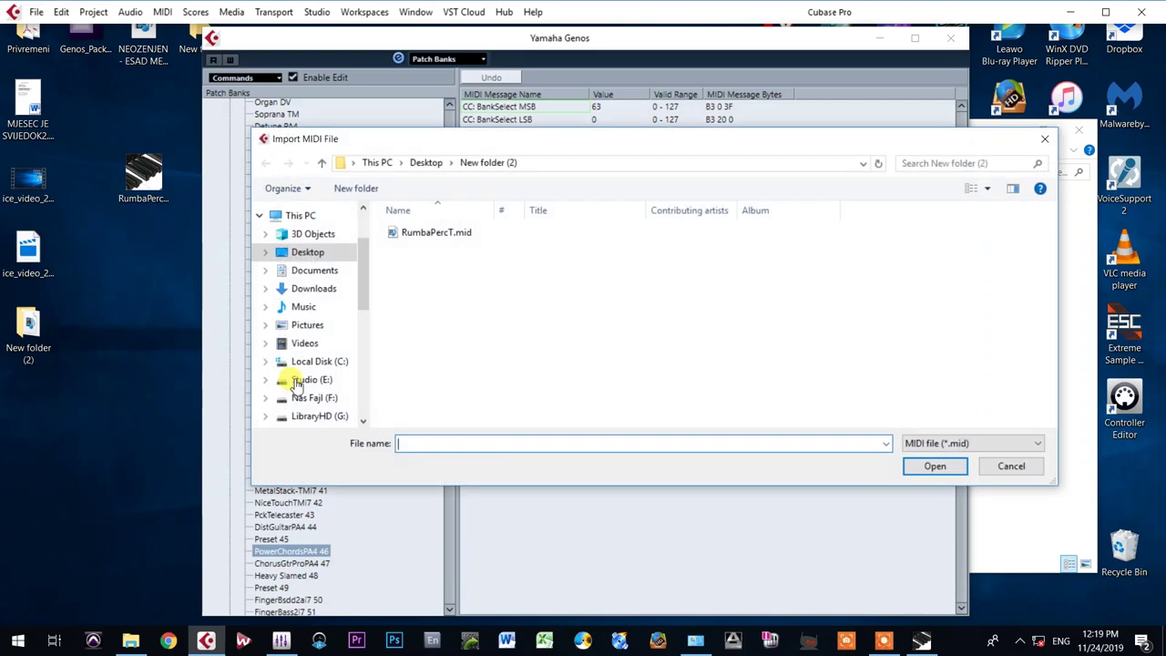
{"action": "left_click", "coordinate": [301, 252]}
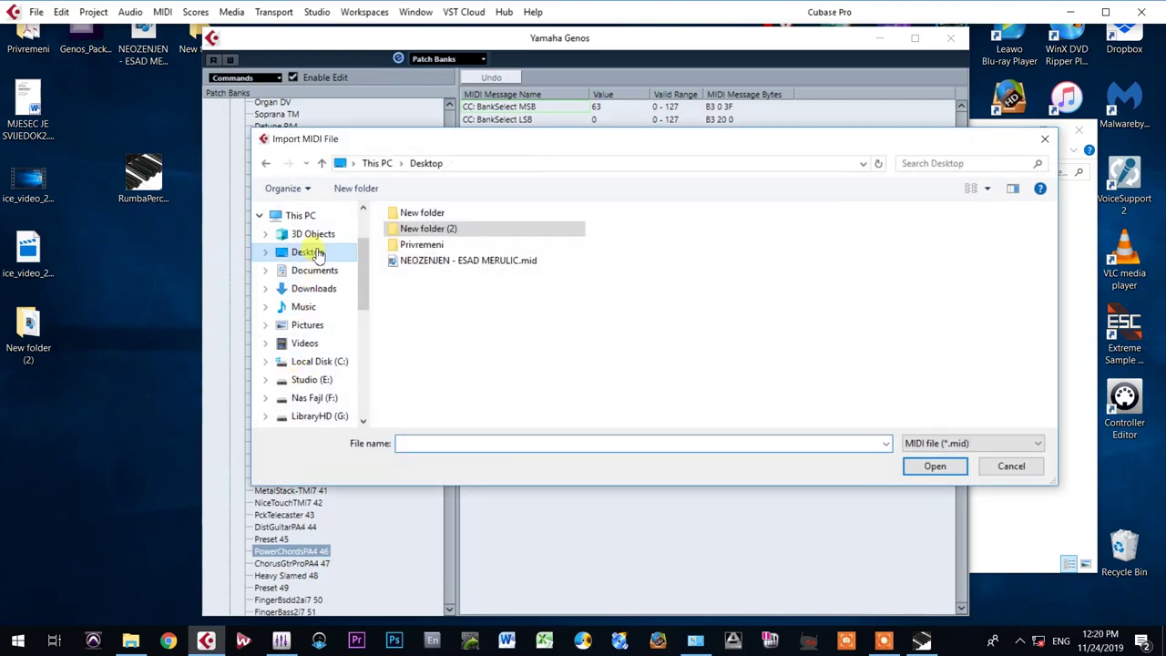
{"action": "double_click", "coordinate": [425, 229]}
{"action": "left_click", "coordinate": [436, 233]}
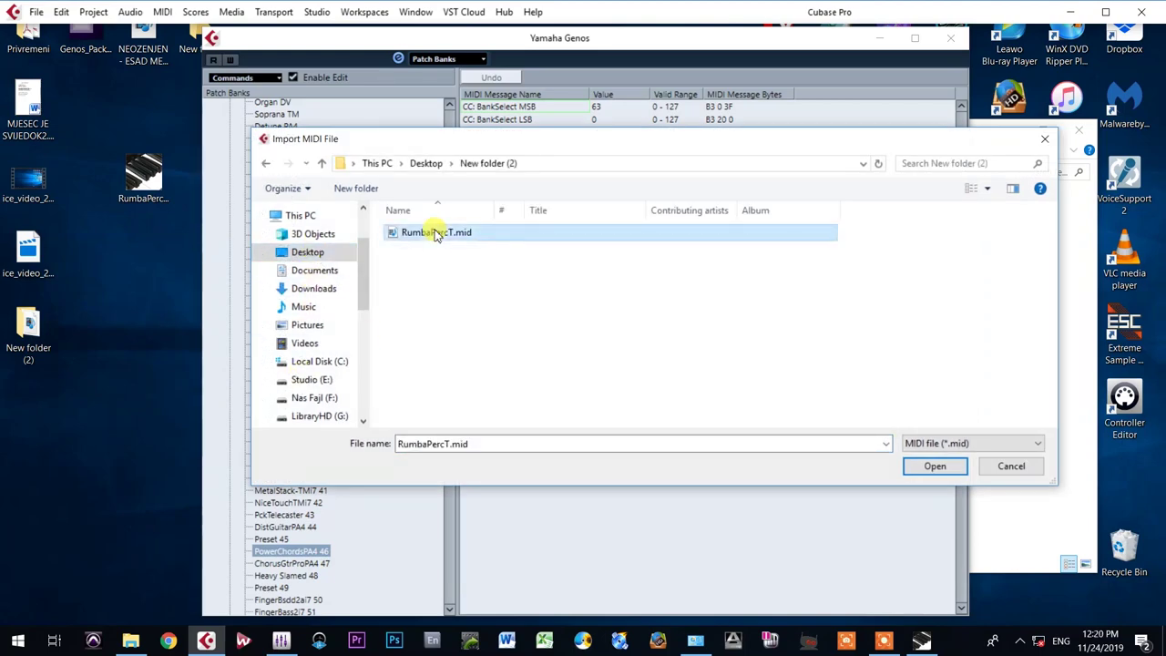
{"action": "left_click", "coordinate": [920, 465]}
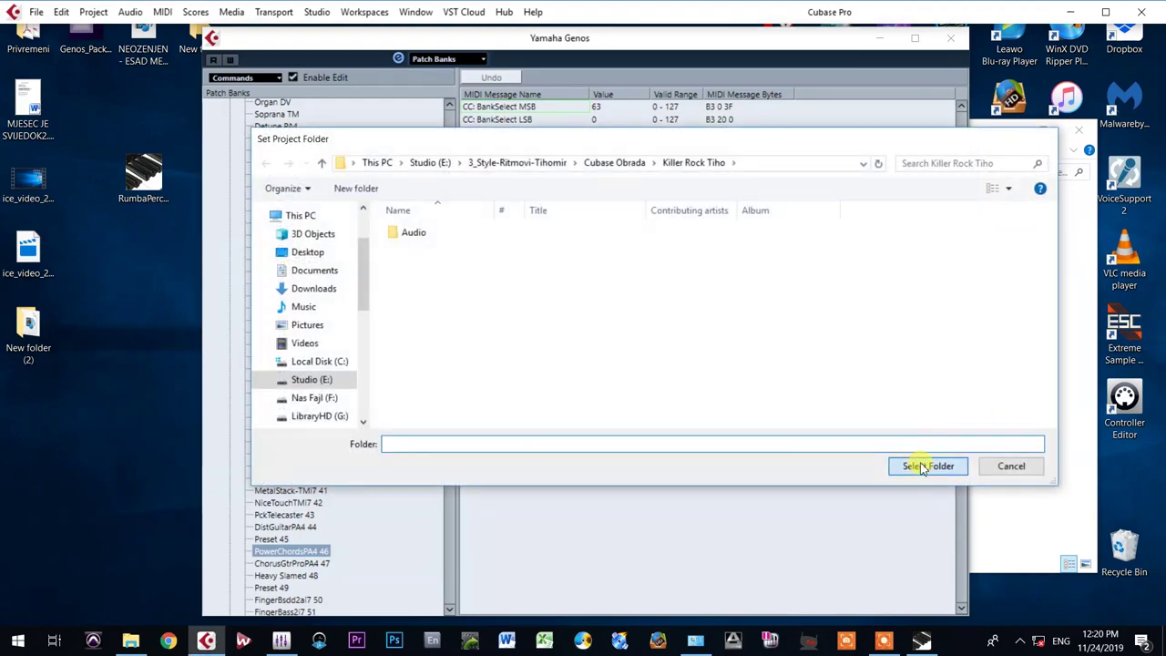
{"action": "left_click", "coordinate": [925, 466]}
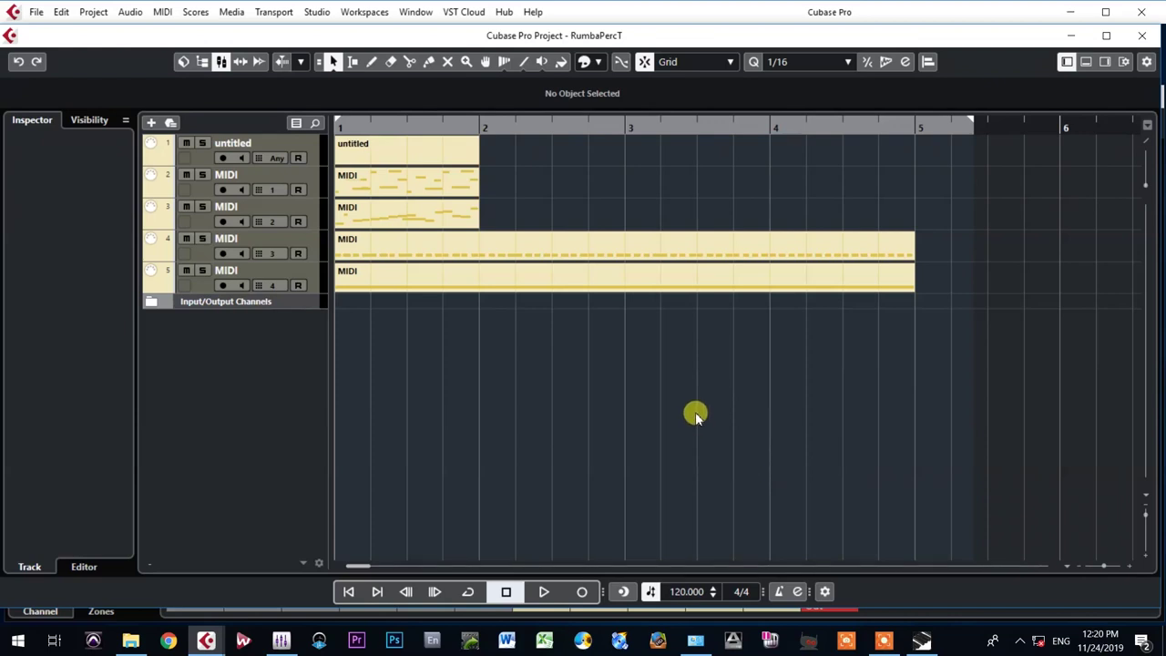
- Set the right locator to bar 5, and mute MIDI tracks 3, 4 and 5 to briefly audition track 2 alone
{"action": "left_click_drag", "start_coordinate": [970, 120], "coordinate": [916, 126]}
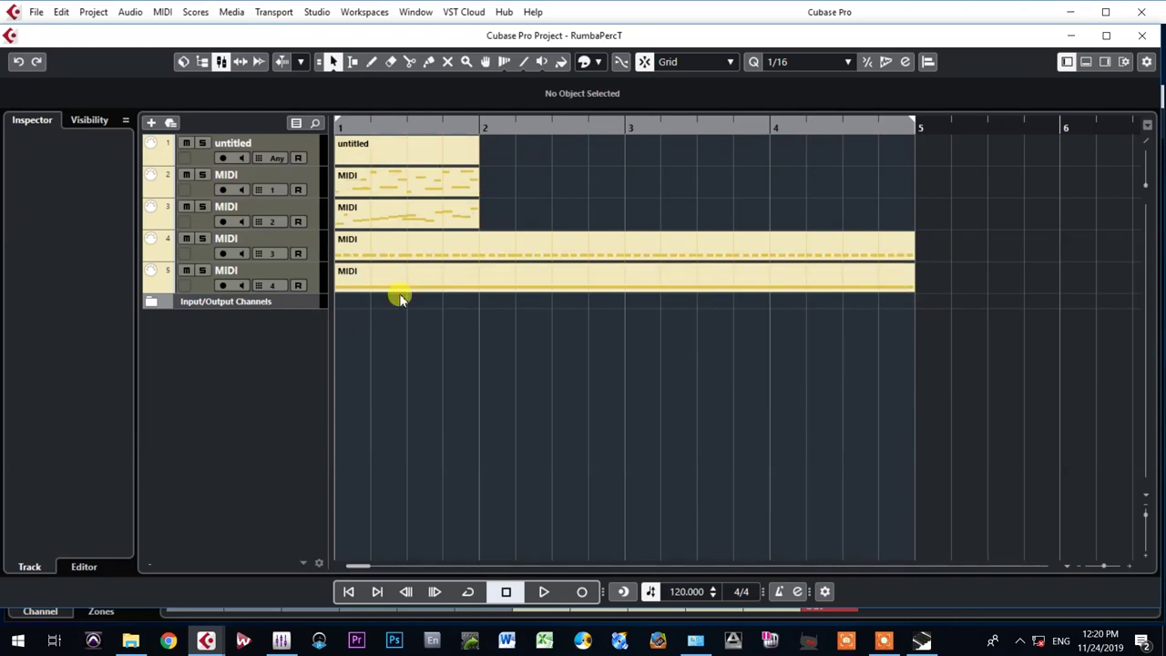
{"action": "left_click", "coordinate": [202, 194]}
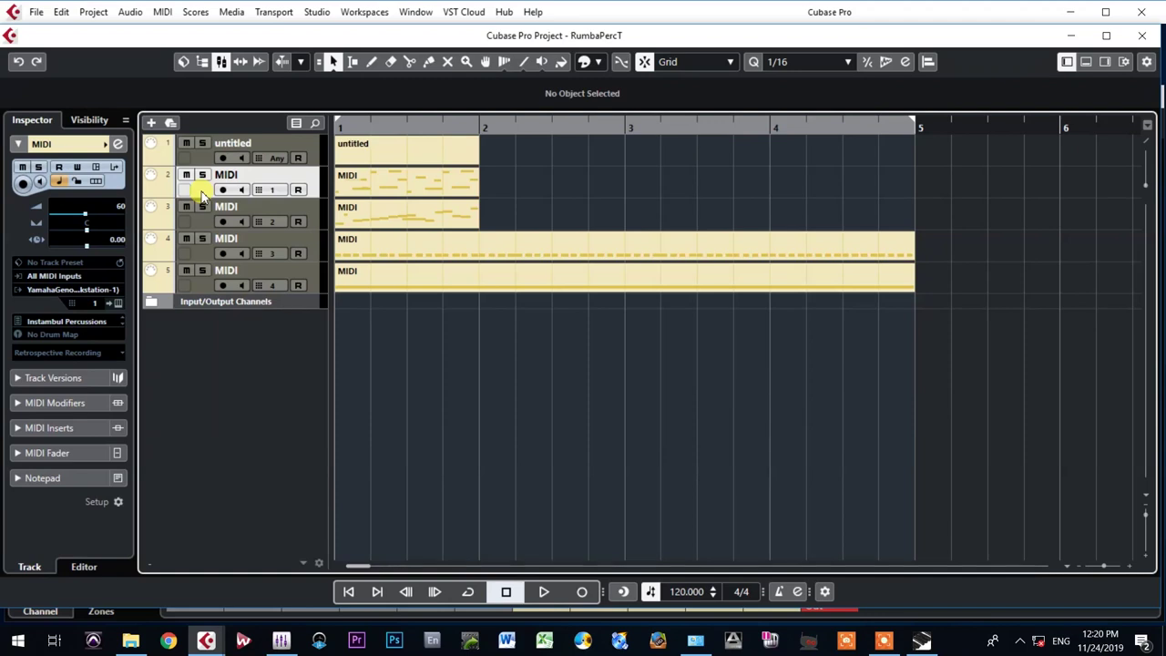
{"action": "left_click", "coordinate": [187, 209]}
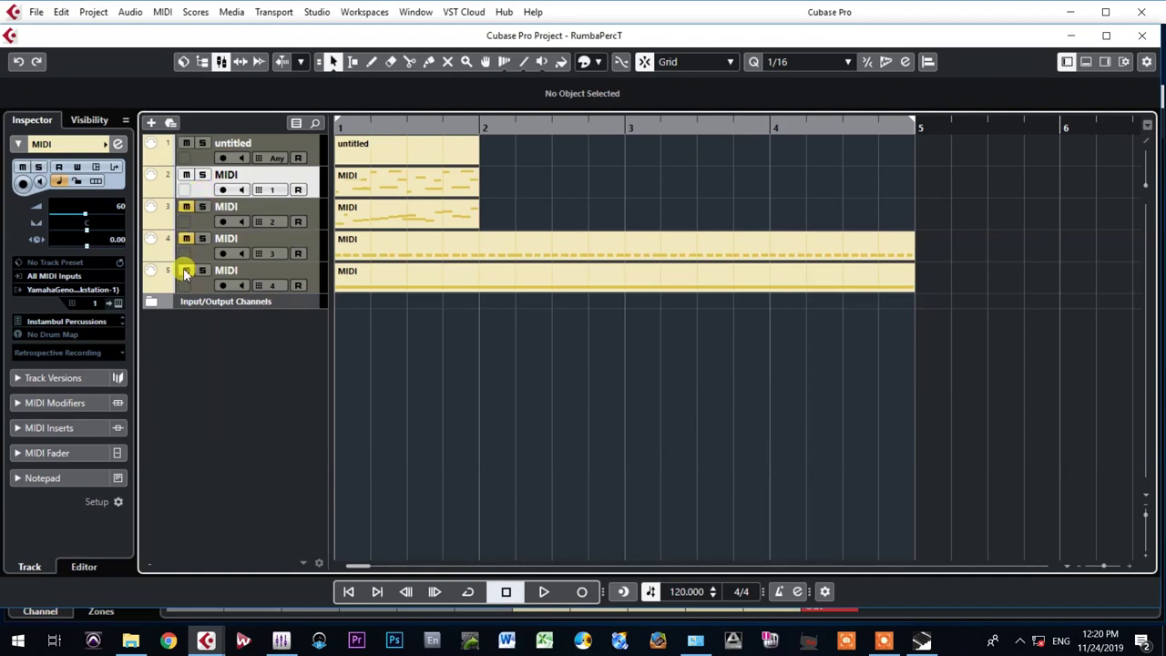
{"action": "key", "text": "space"}
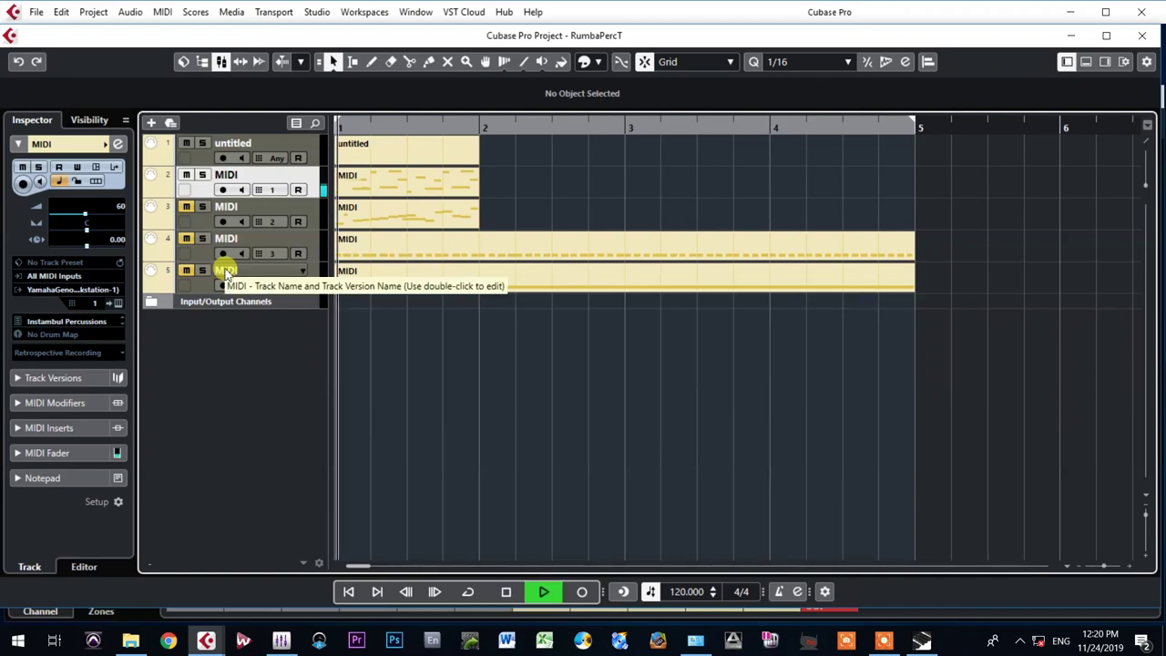
{"action": "key", "text": "space"}
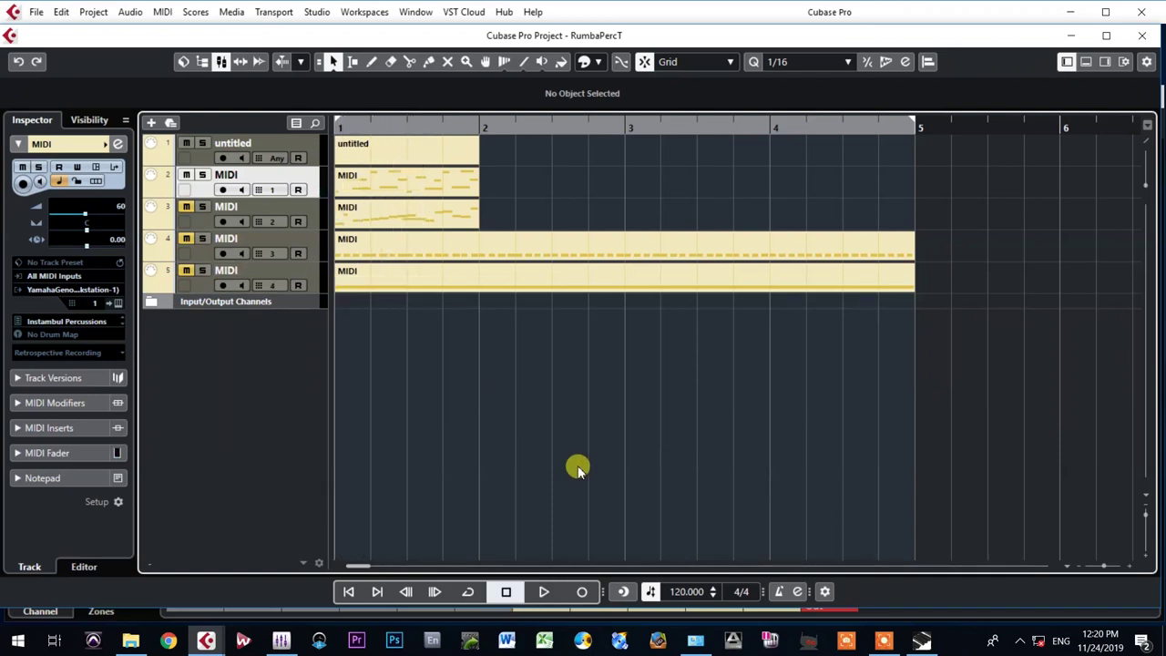
- Set the project tempo to 109 BPM and play track 2 at that tempo
{"action": "double_click", "coordinate": [685, 588]}
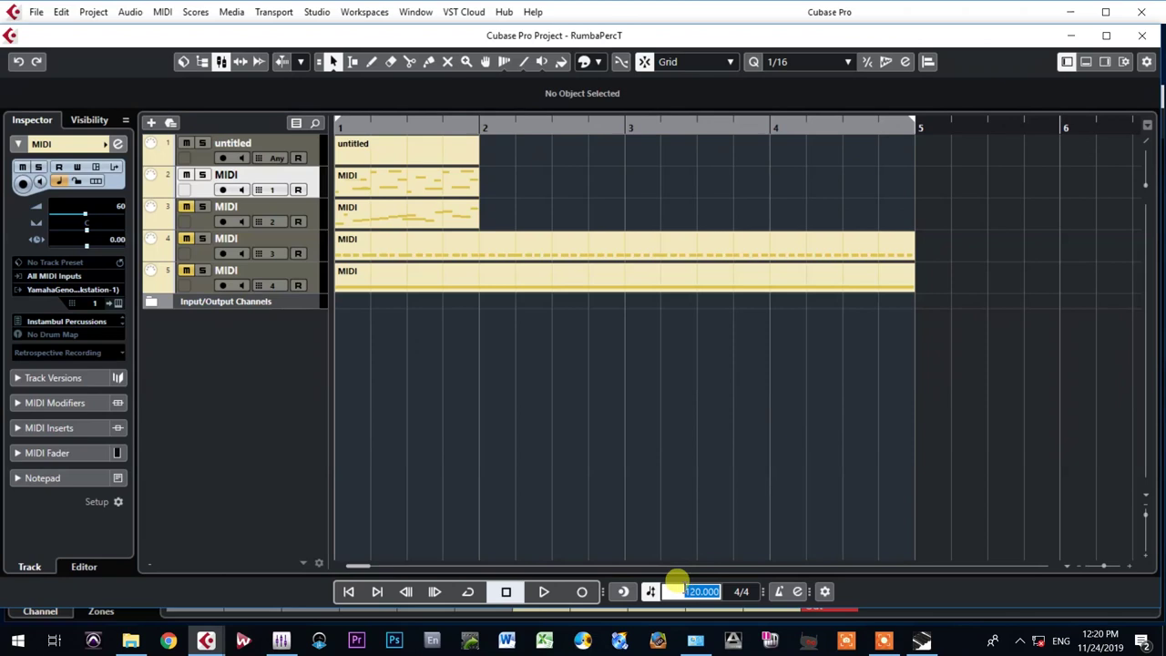
{"action": "type", "text": "109"}
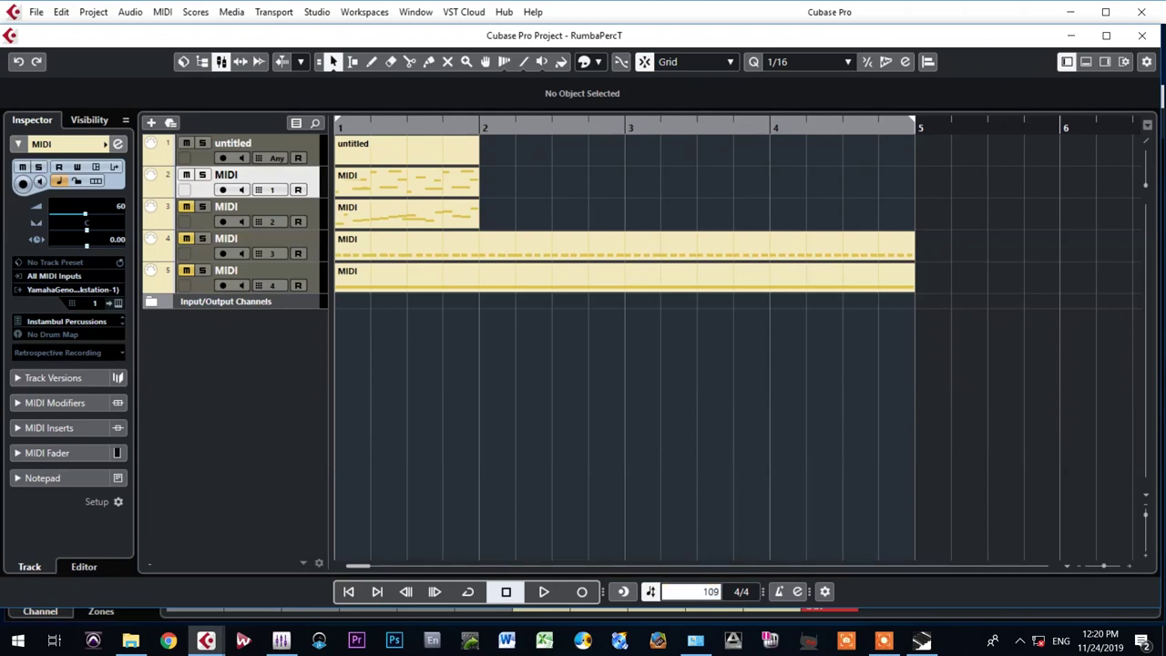
{"action": "key", "text": "Return"}
{"action": "left_click", "coordinate": [641, 469]}
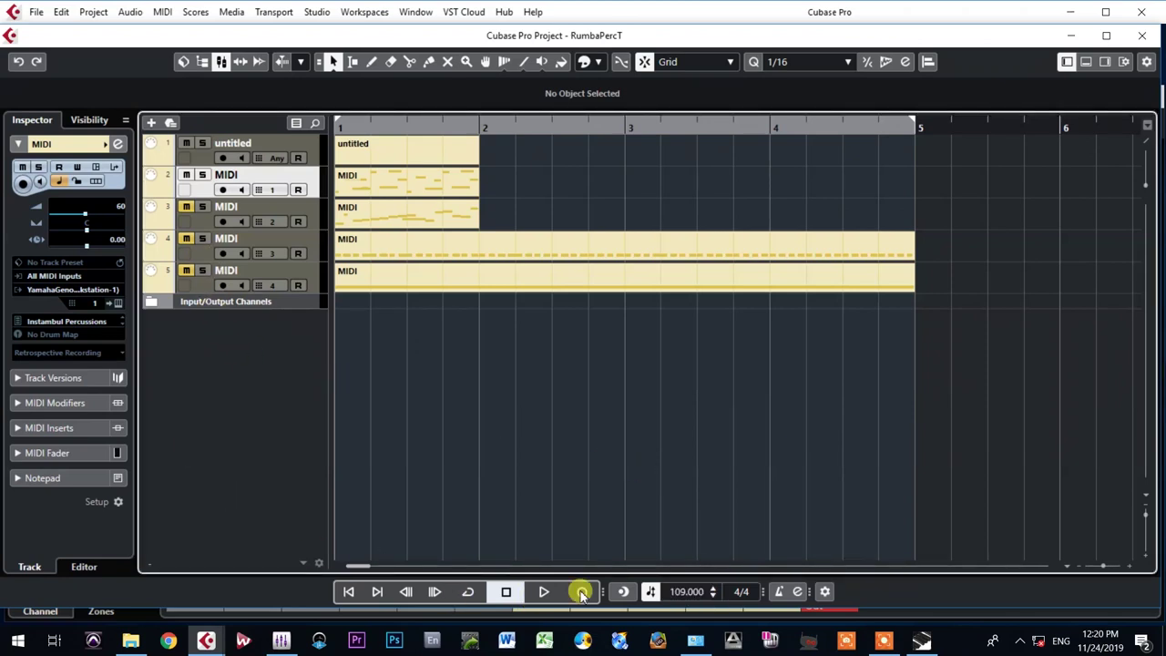
{"action": "left_click", "coordinate": [544, 592]}
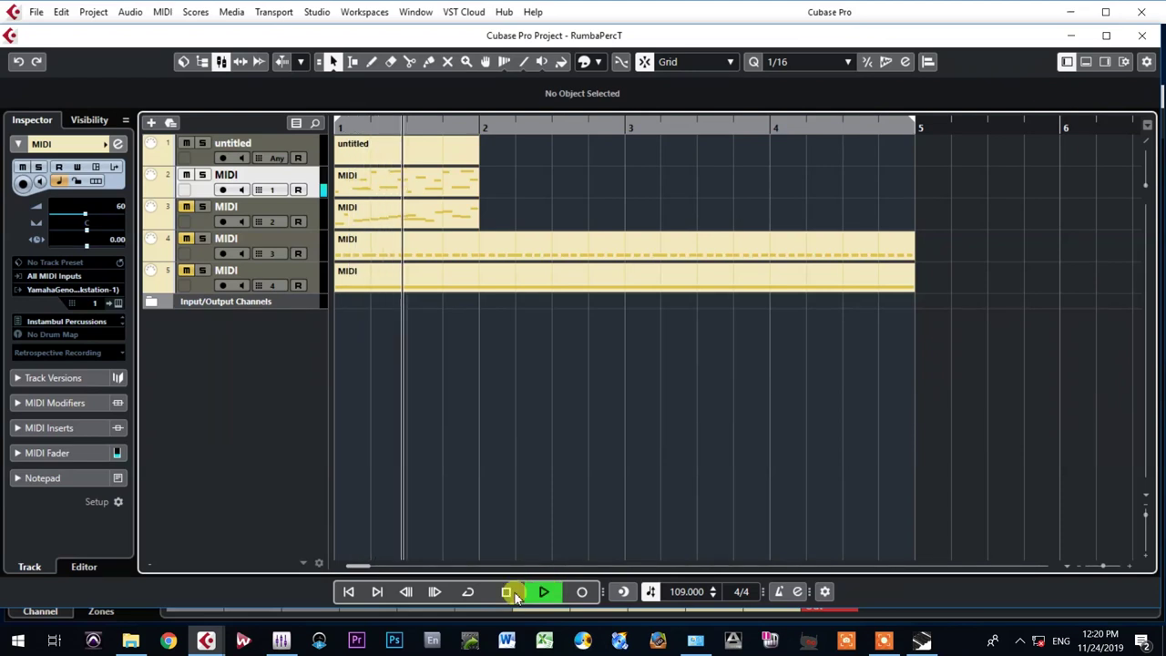
- Stop playback, mute MIDI track 2, unmute track 5, and briefly audition track 5 alone from the start
{"action": "left_click", "coordinate": [509, 592]}
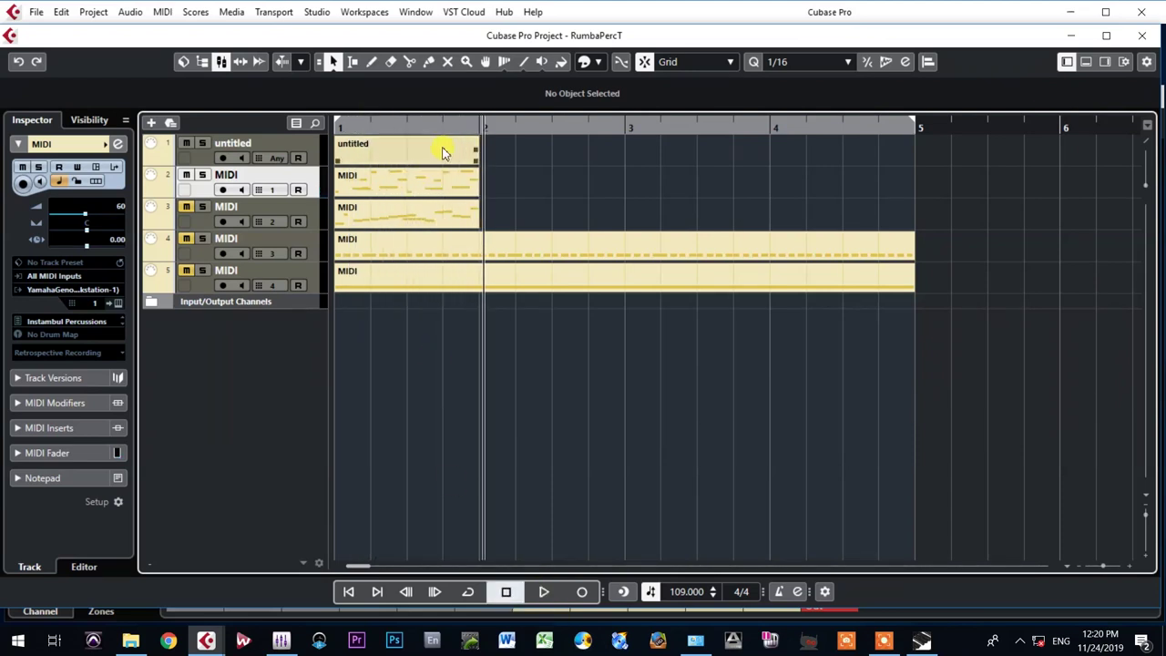
{"action": "left_click", "coordinate": [186, 175]}
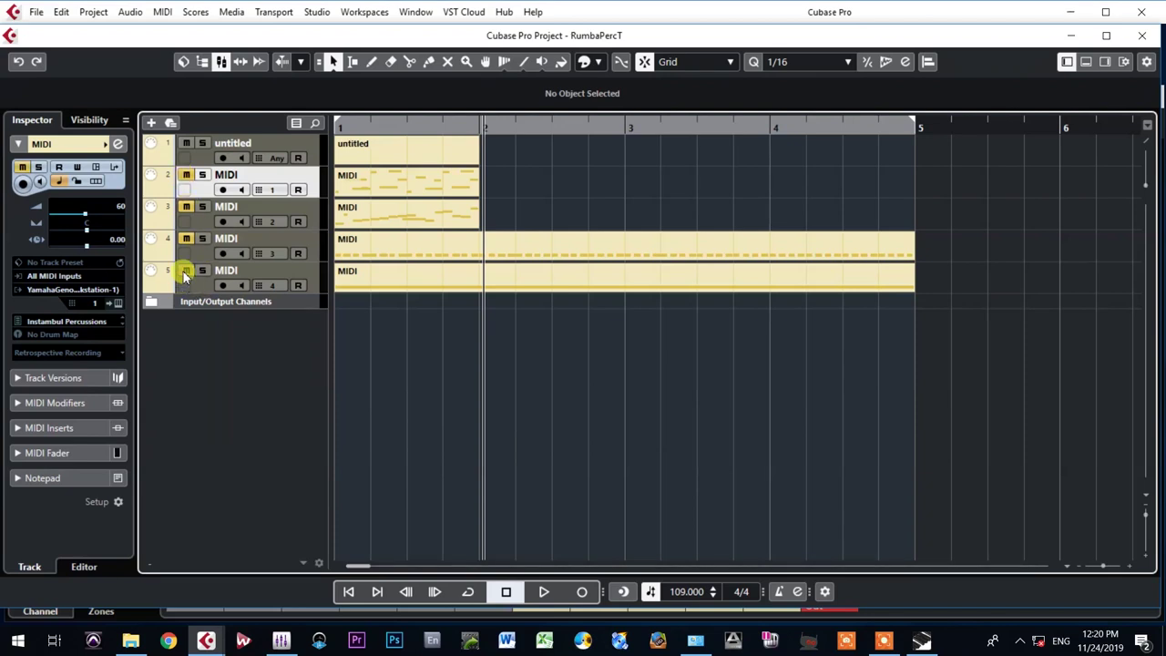
{"action": "key", "text": "Home"}
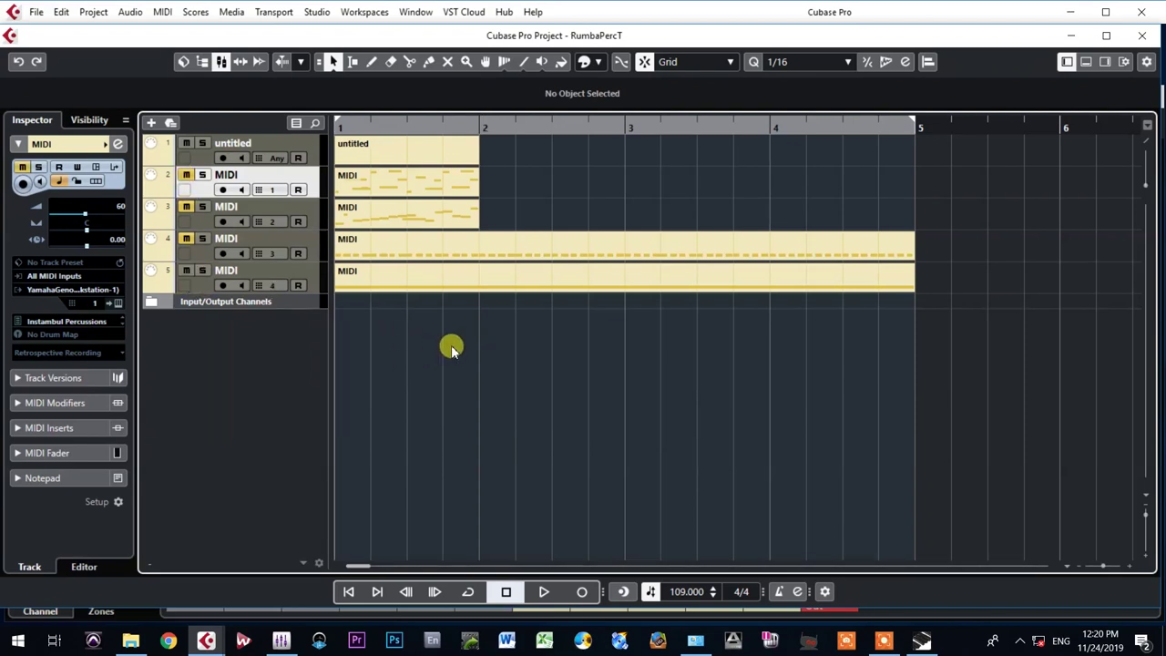
{"action": "key", "text": "space"}
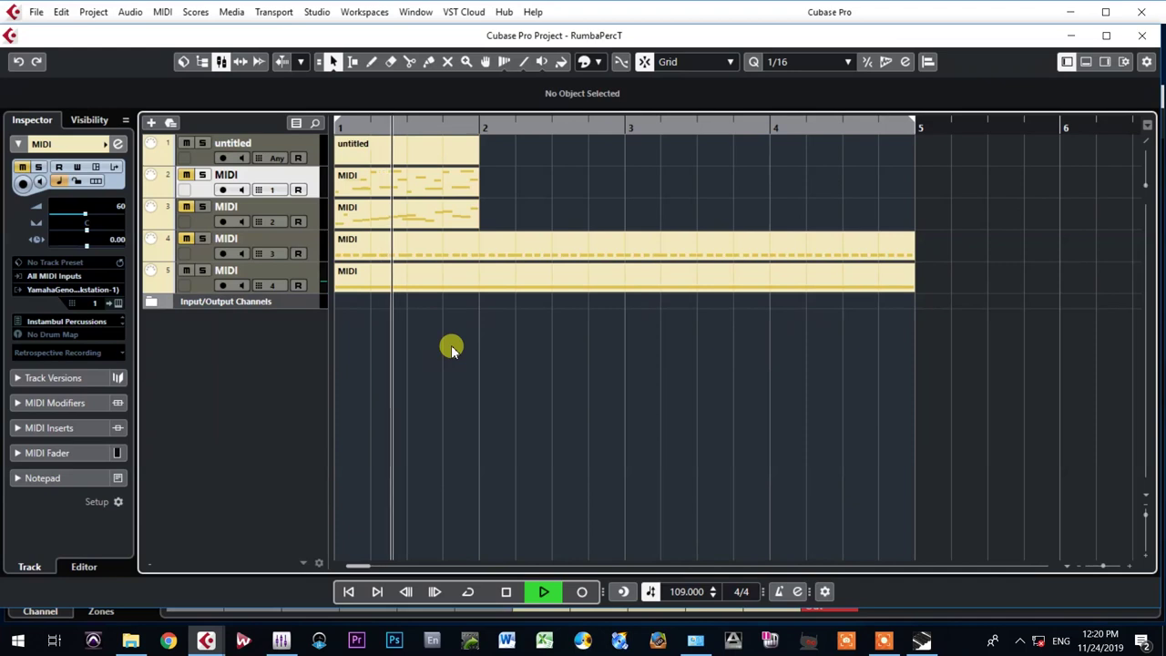
{"action": "key", "text": "space"}
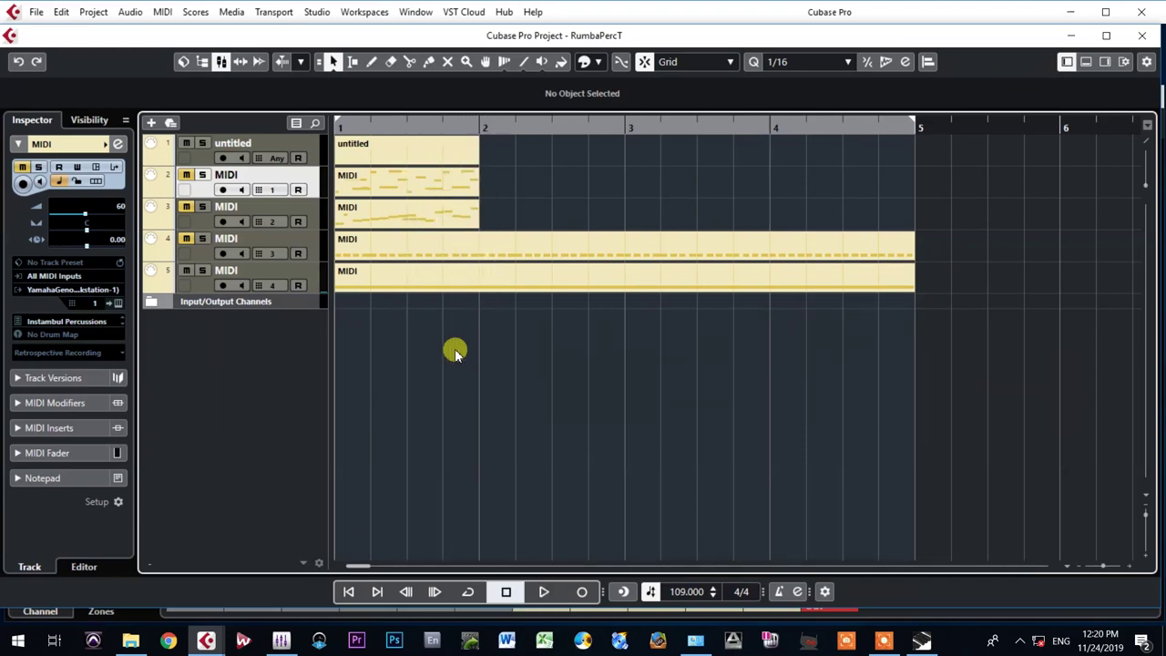
- Unmute MIDI tracks 2, 3 and 4 so that all tracks are active
{"action": "left_click", "coordinate": [186, 176]}
{"action": "left_click", "coordinate": [185, 208]}
{"action": "left_click", "coordinate": [186, 239]}
{"action": "left_click", "coordinate": [186, 270]}
- Open the untitled track's part in the List Editor, examine its text events, and close the editor
{"action": "left_click", "coordinate": [205, 162]}
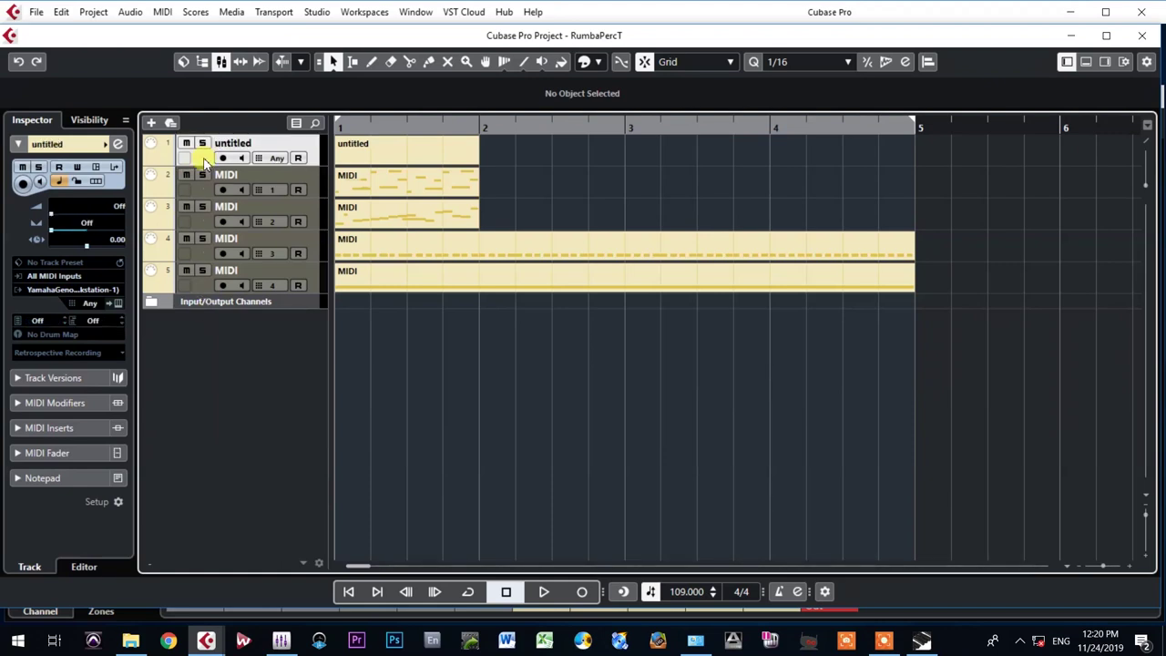
{"action": "left_click", "coordinate": [384, 160]}
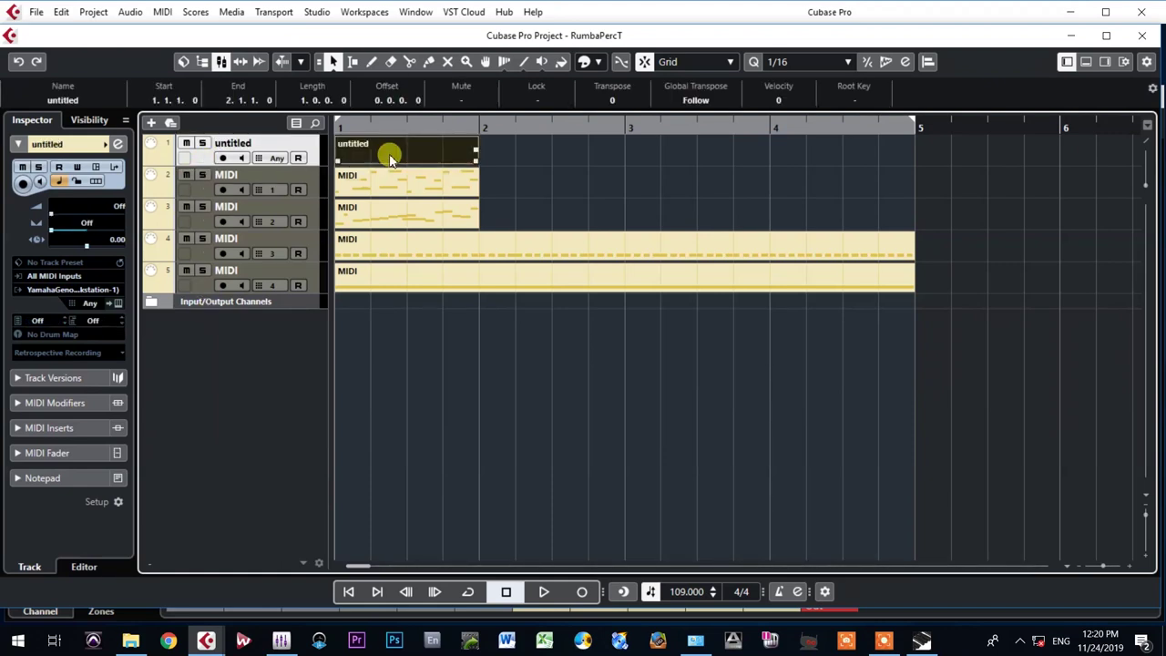
{"action": "double_click", "coordinate": [389, 138]}
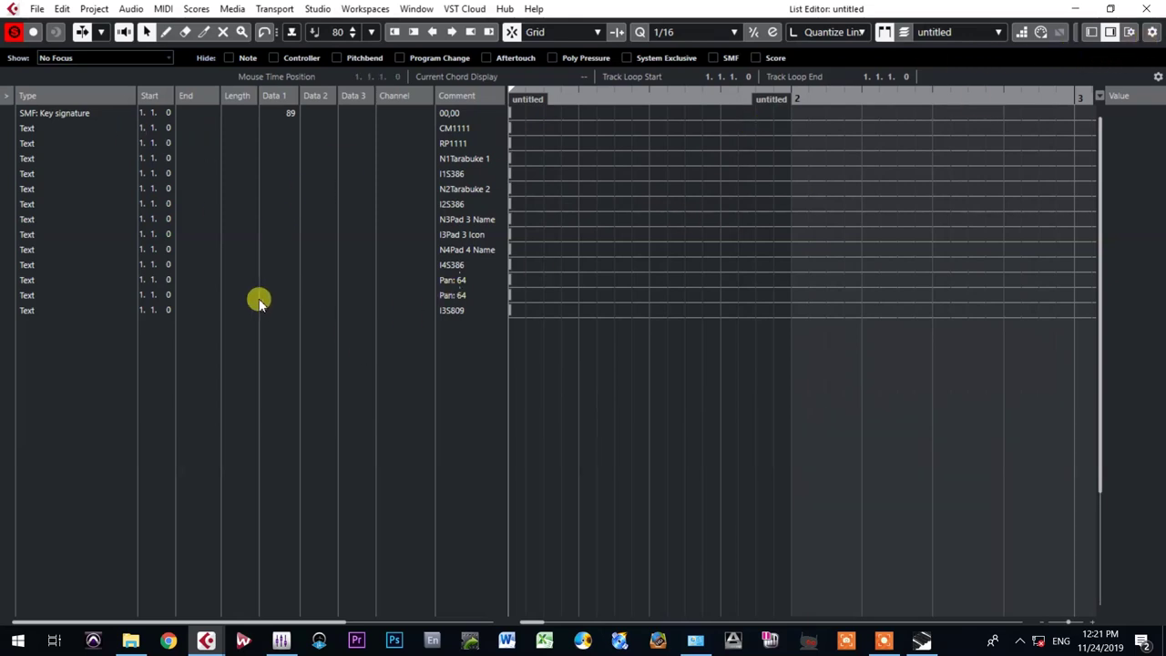
{"action": "left_click", "coordinate": [1147, 8]}
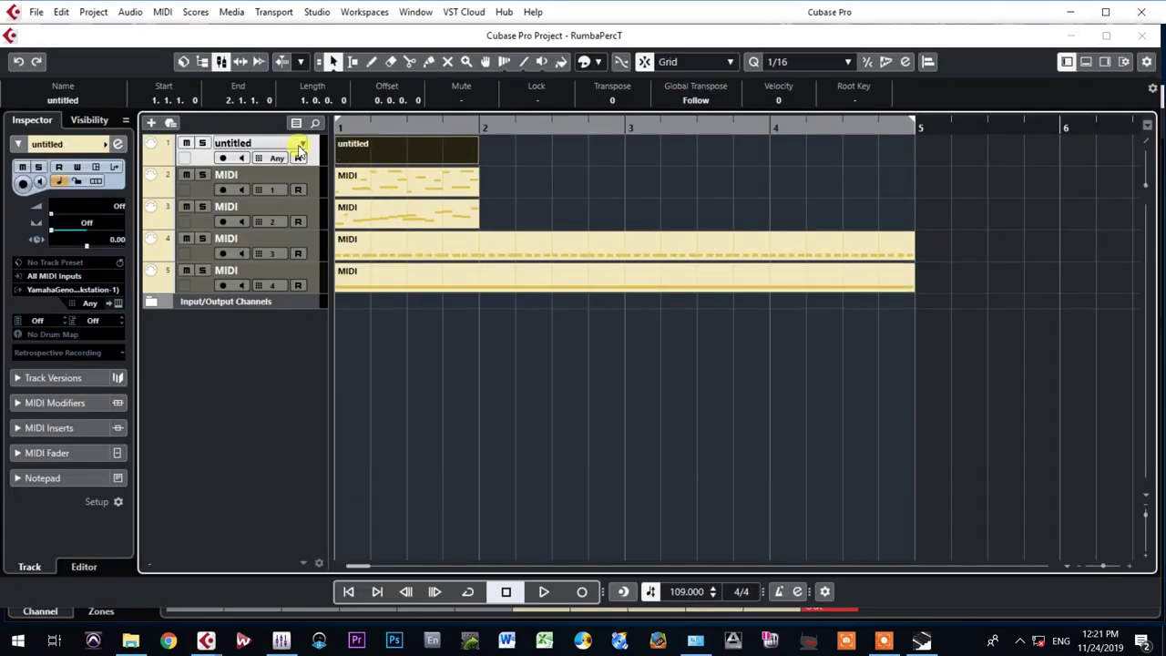
- Open the MIDI part on track 2 in the Key Editor and place the editor in its own window
{"action": "left_click", "coordinate": [202, 196]}
{"action": "double_click", "coordinate": [383, 185]}
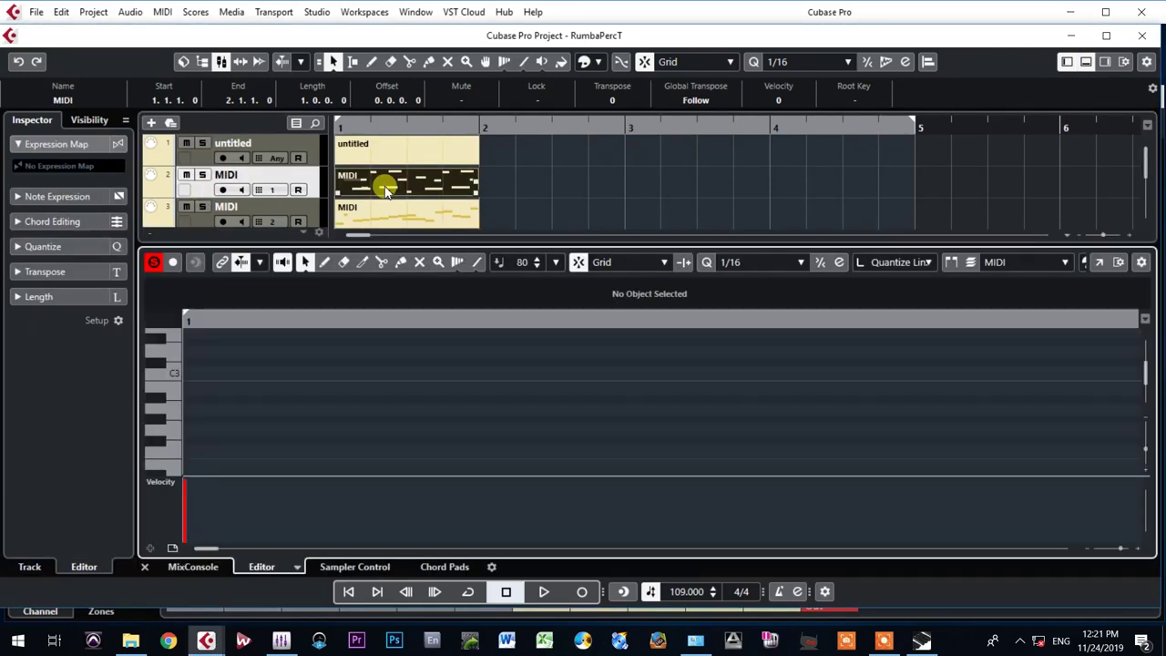
{"action": "left_click", "coordinate": [1099, 262]}
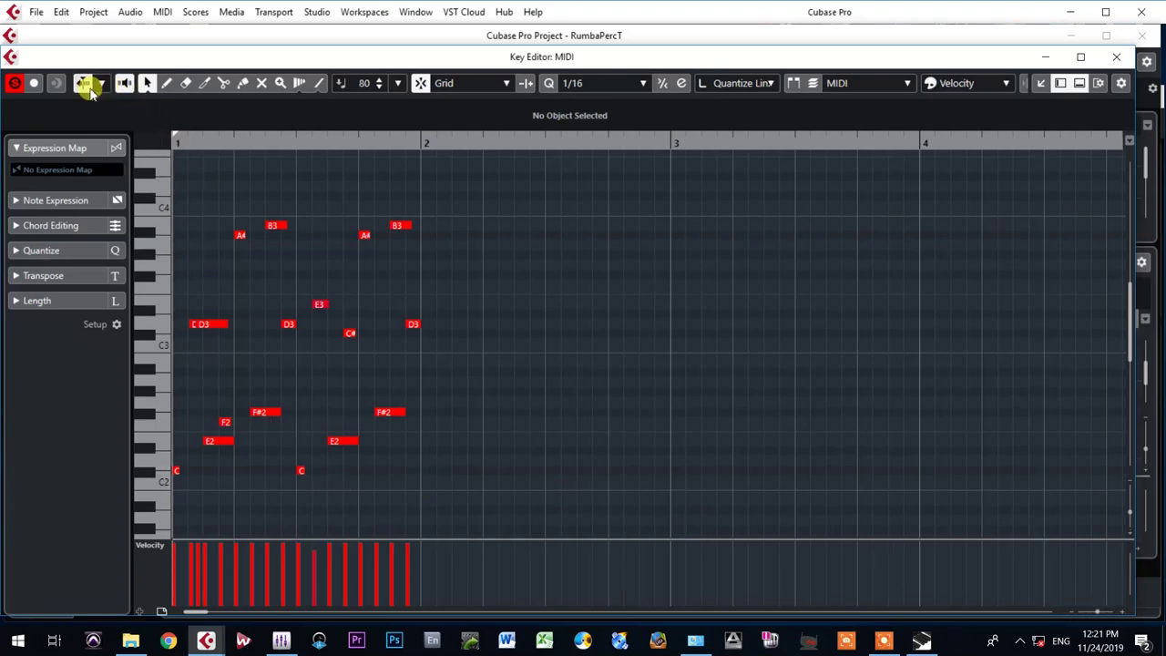
- Play the part and examine its E2, F#2 and D3 notes, and close both the Key Editor window and the docked editor
{"action": "left_click", "coordinate": [33, 87]}
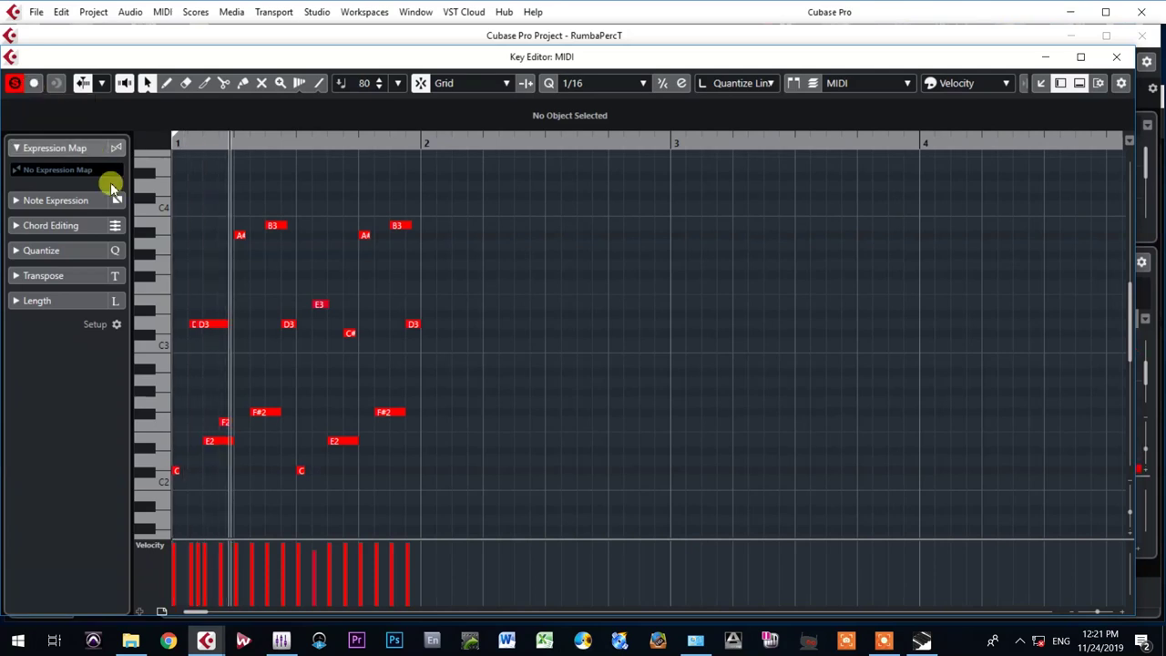
{"action": "left_click", "coordinate": [223, 439]}
{"action": "left_click", "coordinate": [263, 414]}
{"action": "left_click", "coordinate": [339, 442]}
{"action": "left_click", "coordinate": [390, 412]}
{"action": "left_click", "coordinate": [413, 325]}
{"action": "left_click", "coordinate": [209, 324]}
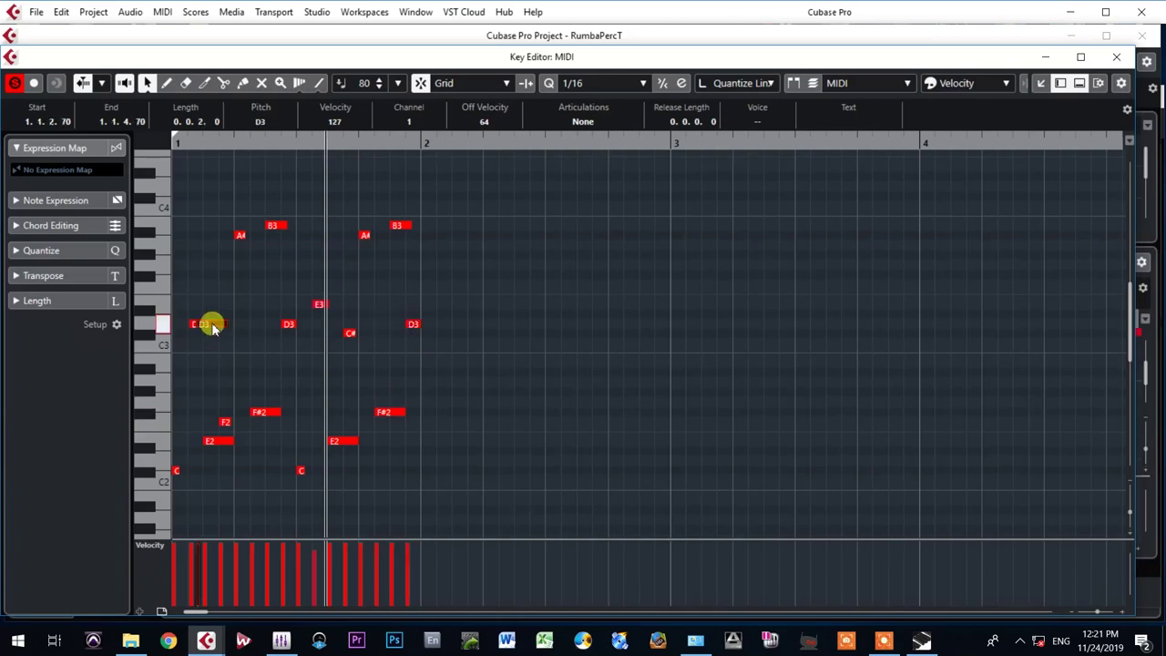
{"action": "left_click", "coordinate": [1128, 60]}
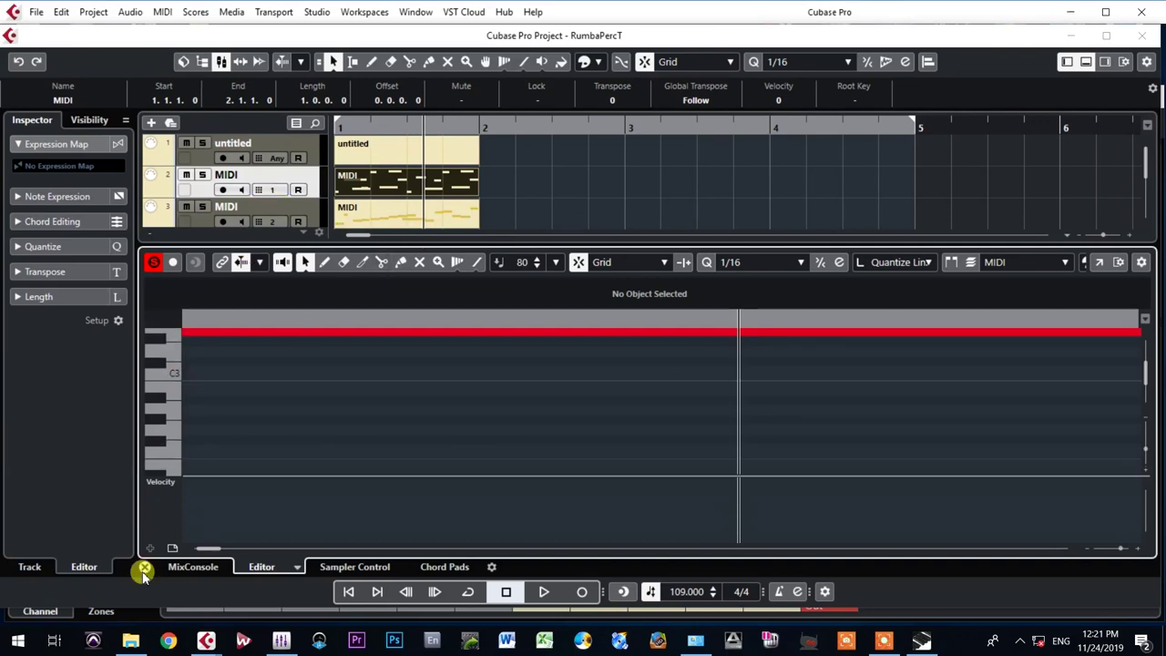
{"action": "left_click", "coordinate": [144, 566]}
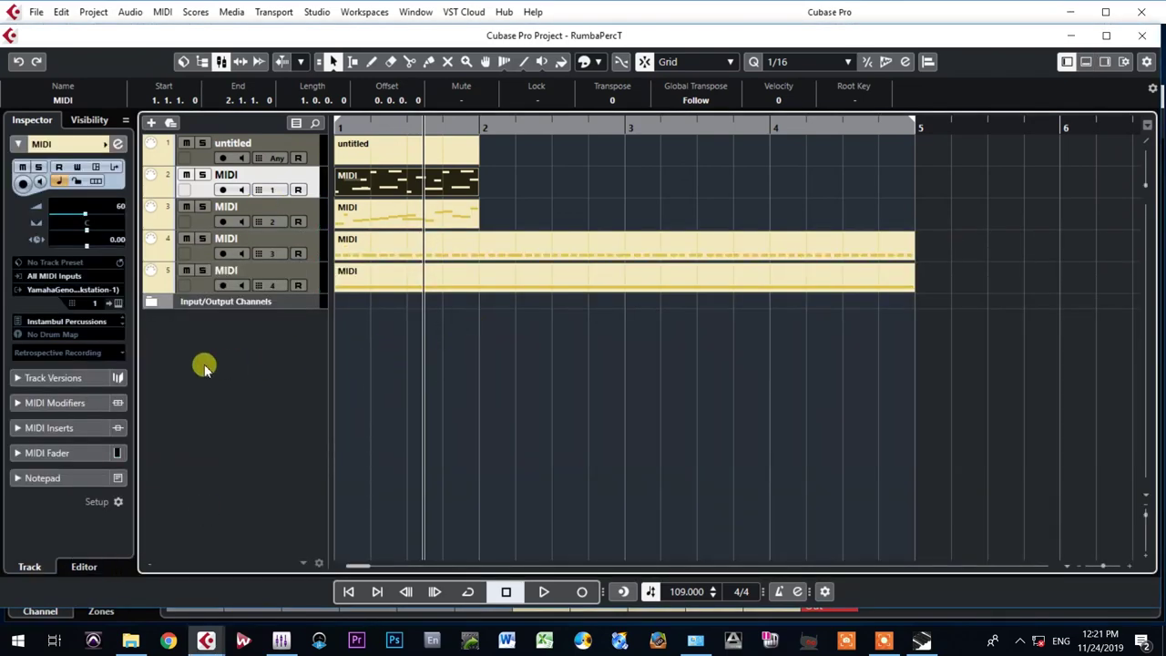
- Browse the patch list of MIDI track 2 around User Drums and close it without choosing another patch
{"action": "left_click", "coordinate": [67, 325]}
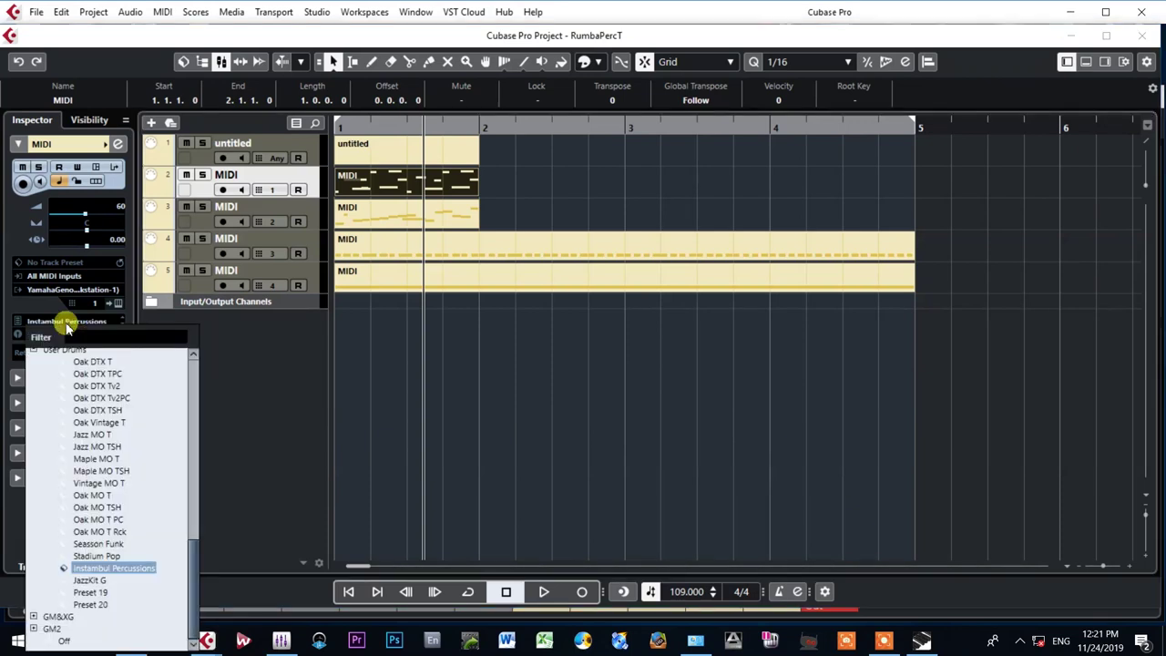
{"action": "left_click_drag", "start_coordinate": [193, 545], "coordinate": [200, 463]}
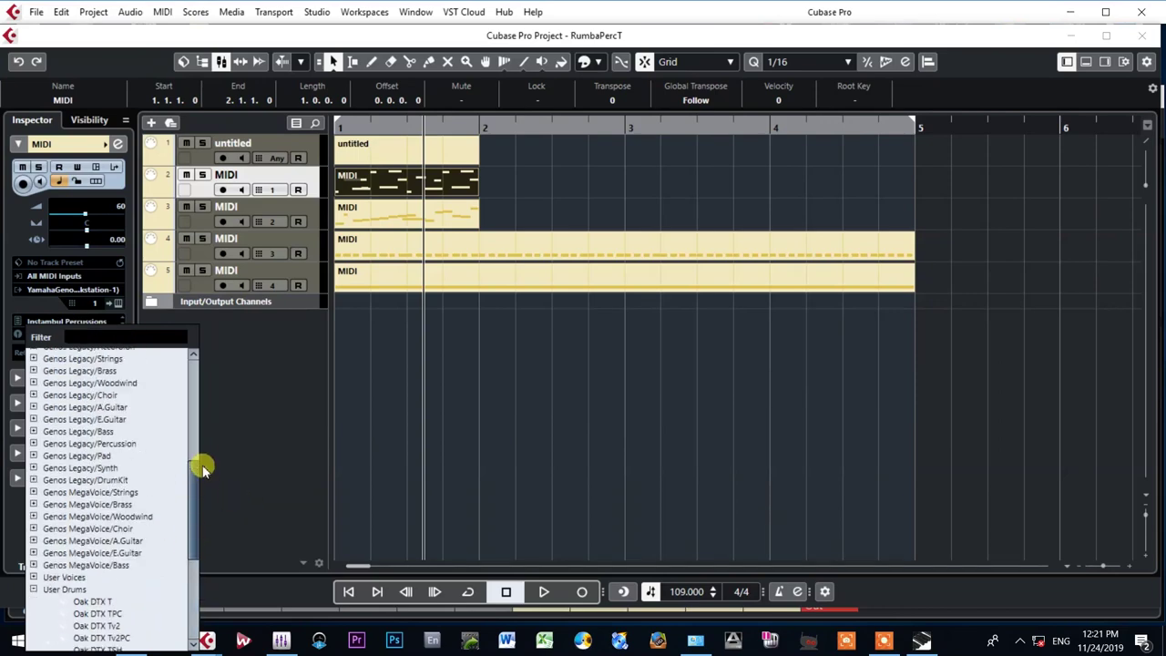
{"action": "left_click_drag", "start_coordinate": [192, 540], "coordinate": [240, 580]}
{"action": "left_click", "coordinate": [408, 483]}
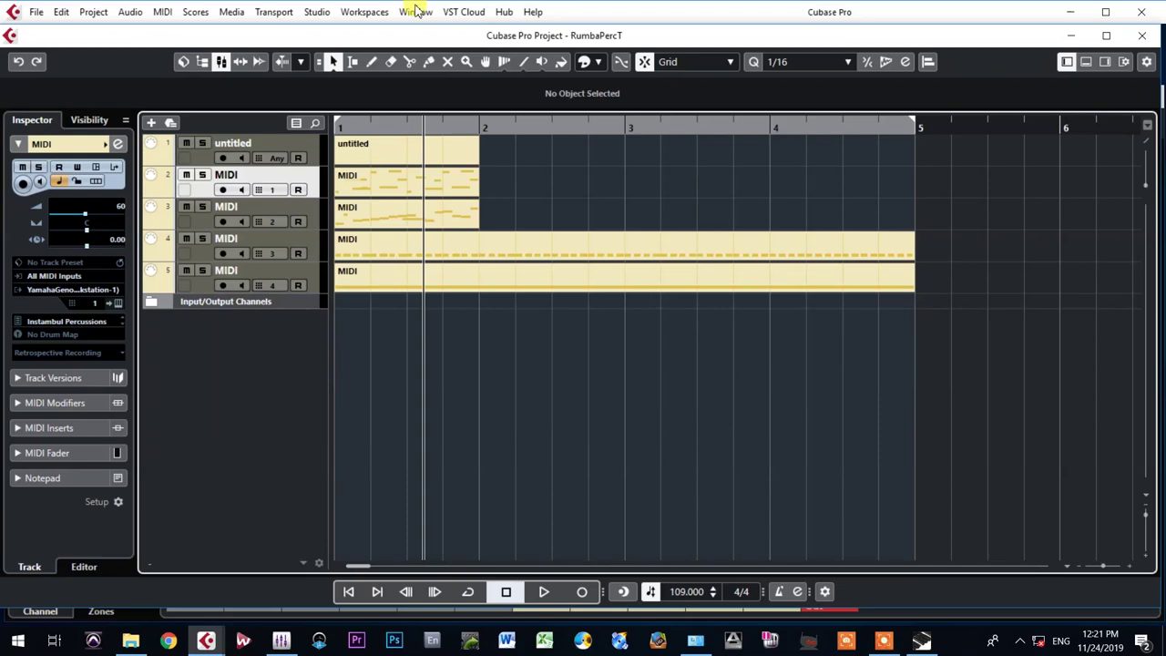
- Open the Yamaha Genos device from the MIDI Device Manager
{"action": "left_click", "coordinate": [317, 12]}
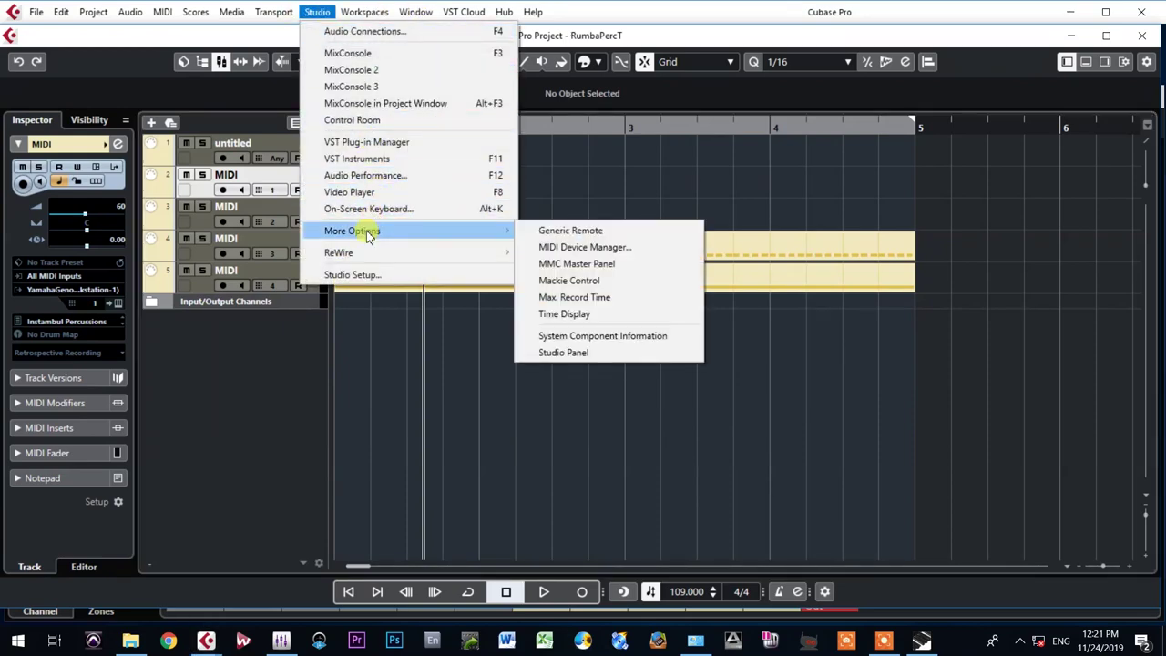
{"action": "mouse_move", "coordinate": [495, 230]}
{"action": "left_click", "coordinate": [578, 247]}
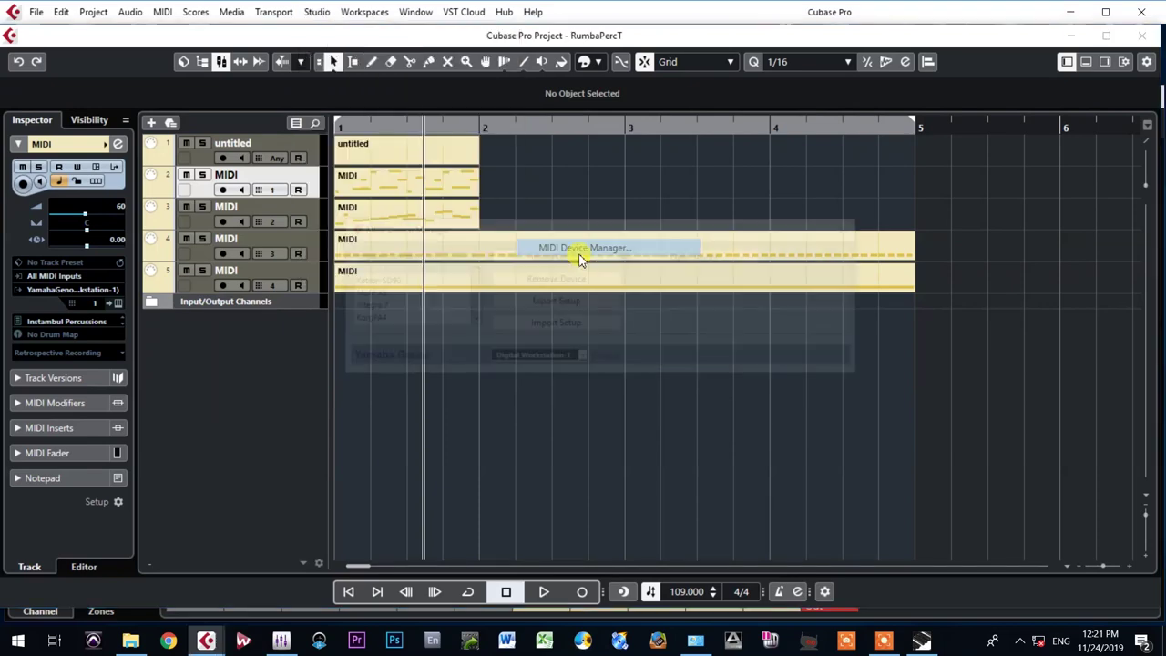
{"action": "left_click", "coordinate": [716, 257]}
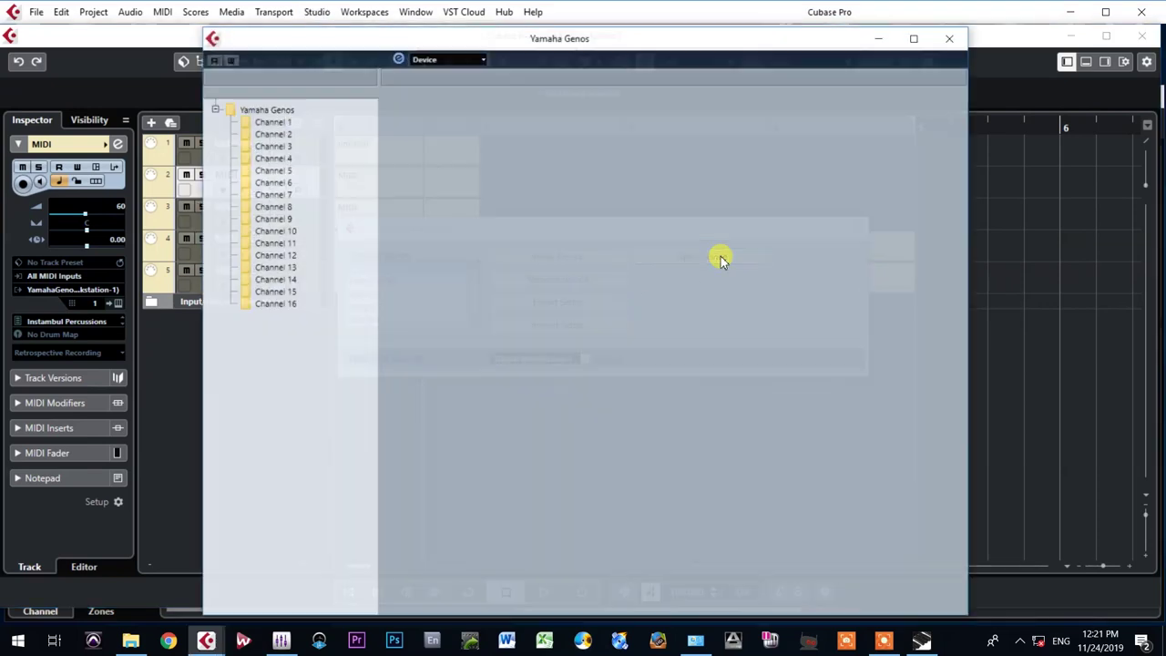
- Show the Genos patch banks and examine the bank select and program change values of Instambul Percussions in User Drums
{"action": "left_click", "coordinate": [437, 59]}
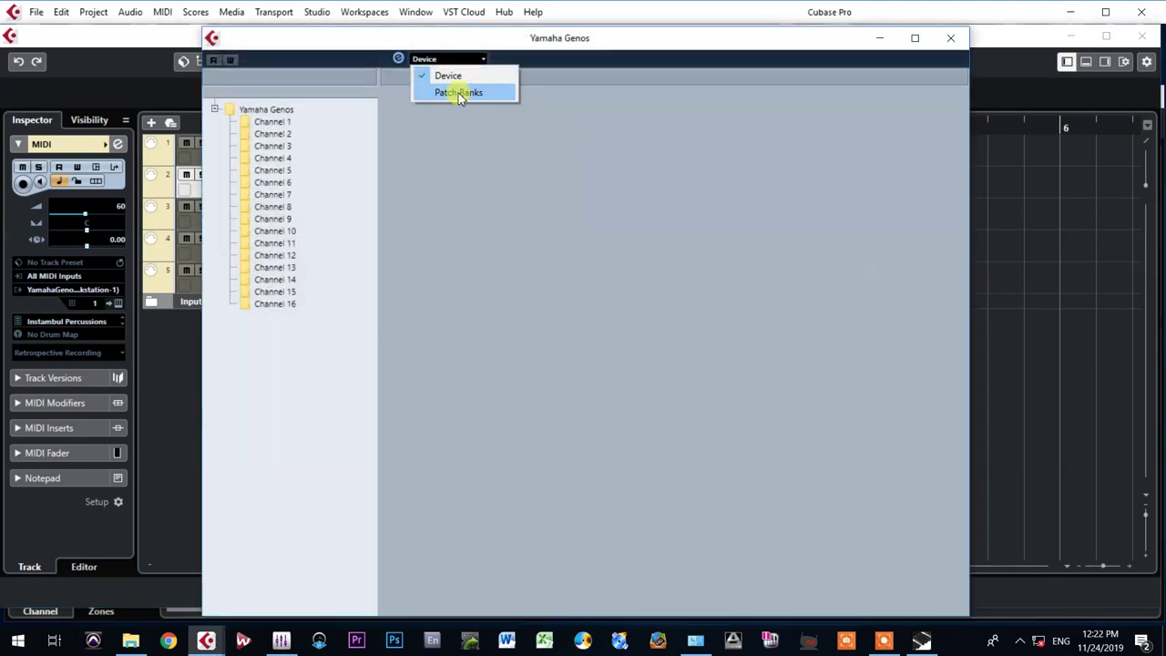
{"action": "left_click", "coordinate": [458, 93]}
{"action": "left_click", "coordinate": [217, 109]}
{"action": "scroll", "coordinate": [318, 310], "scroll_direction": "down", "scroll_amount": 2}
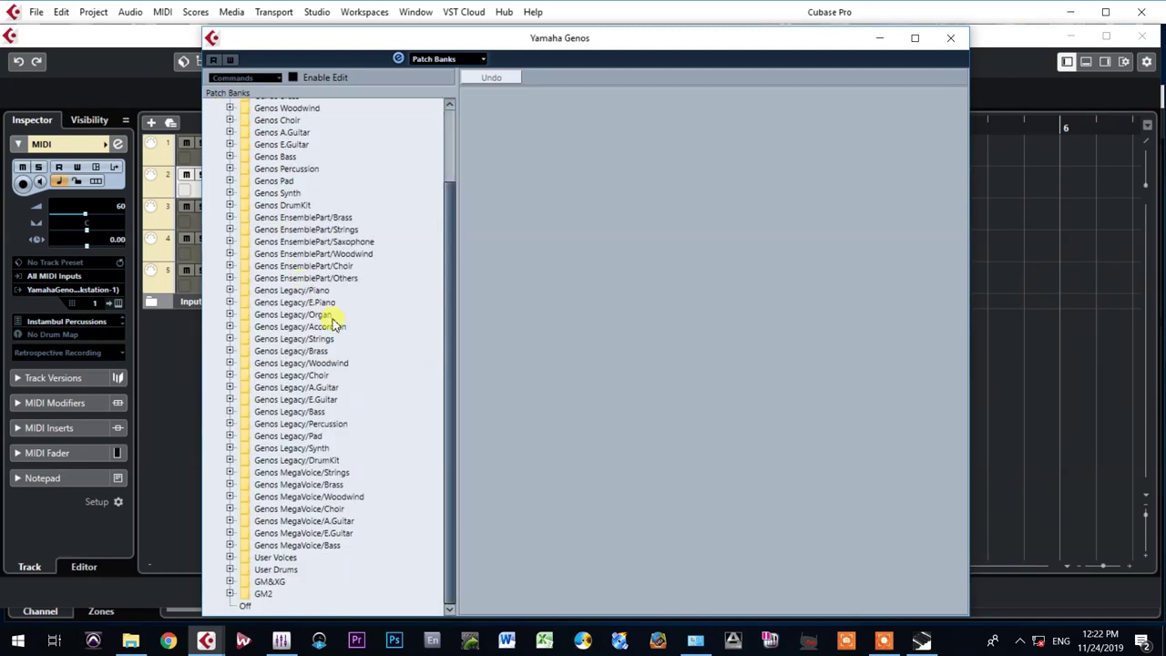
{"action": "left_click", "coordinate": [230, 570]}
{"action": "scroll", "coordinate": [339, 513], "scroll_direction": "down", "scroll_amount": 5}
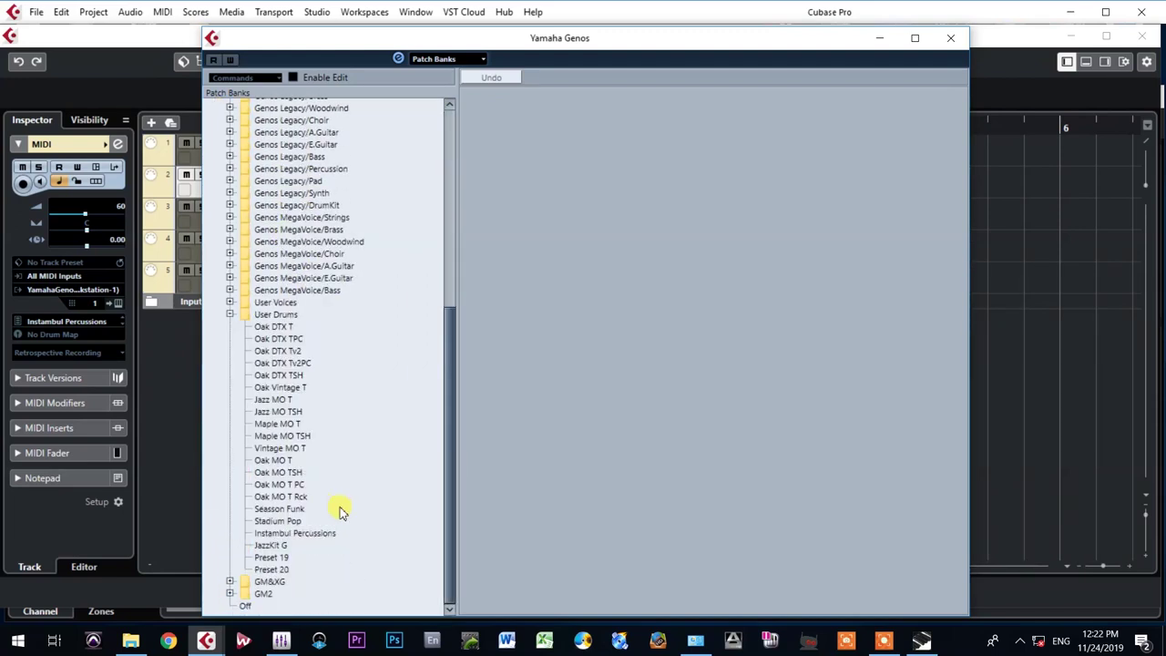
{"action": "left_click", "coordinate": [295, 533]}
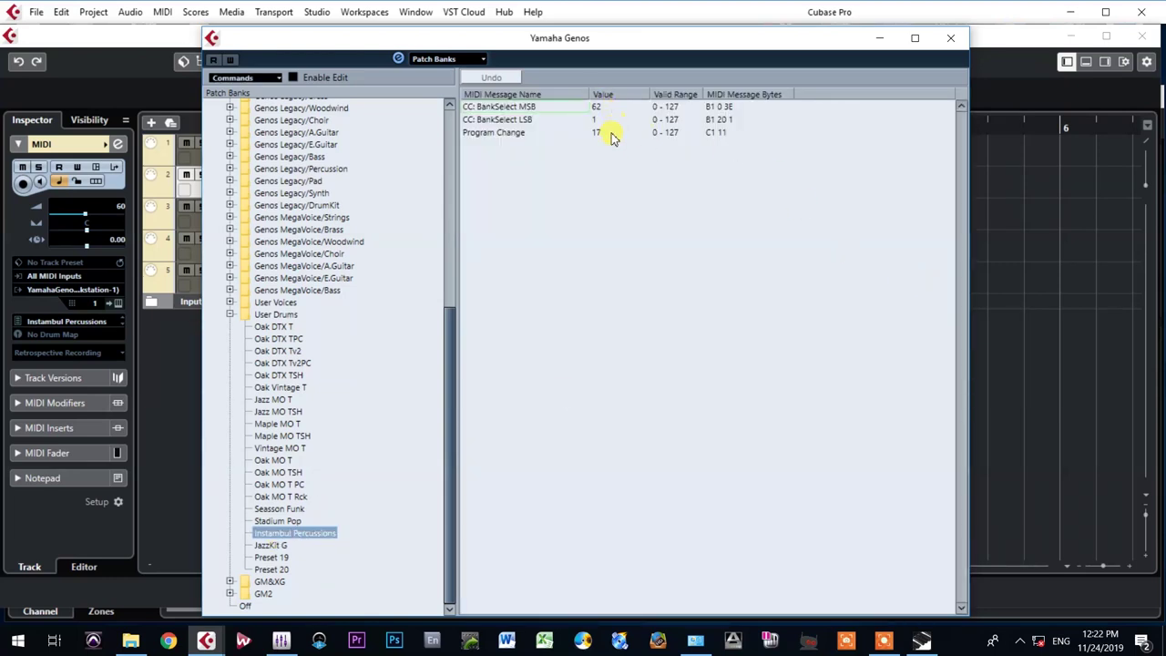
- Minimize the device window and Cubase, switch to PadMaker-Midi, and examine the voice codes of channels 1 and 4
{"action": "left_click", "coordinate": [882, 39]}
{"action": "left_click", "coordinate": [1070, 13]}
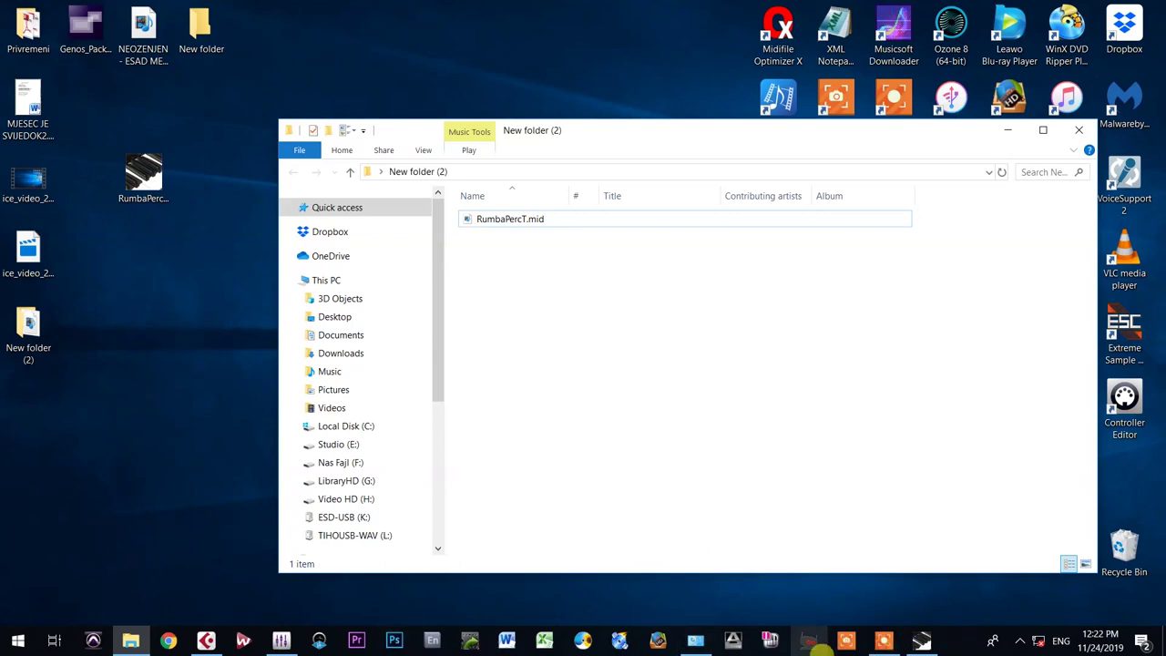
{"action": "left_click", "coordinate": [923, 641]}
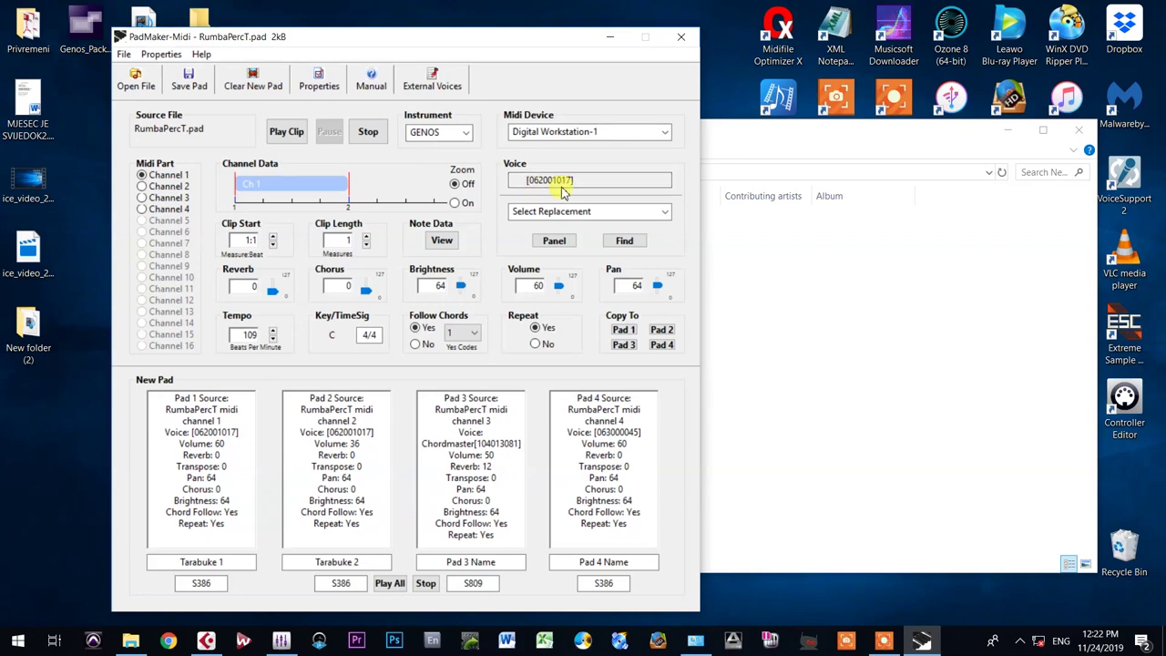
{"action": "left_click_drag", "start_coordinate": [605, 180], "coordinate": [534, 179]}
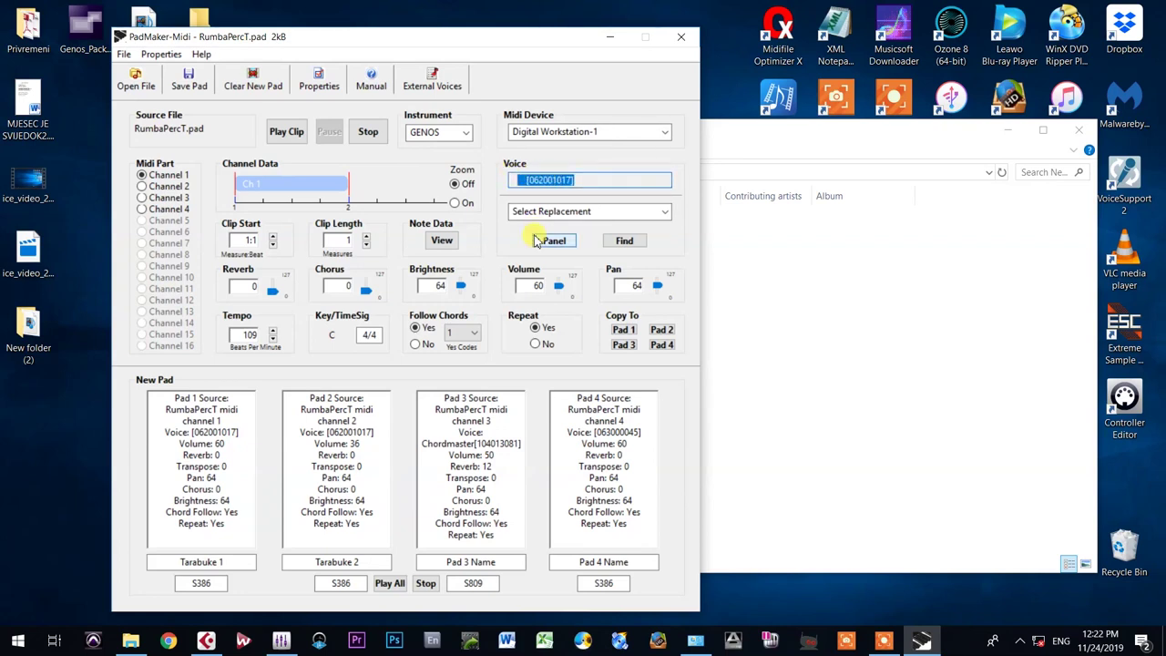
{"action": "left_click", "coordinate": [142, 209]}
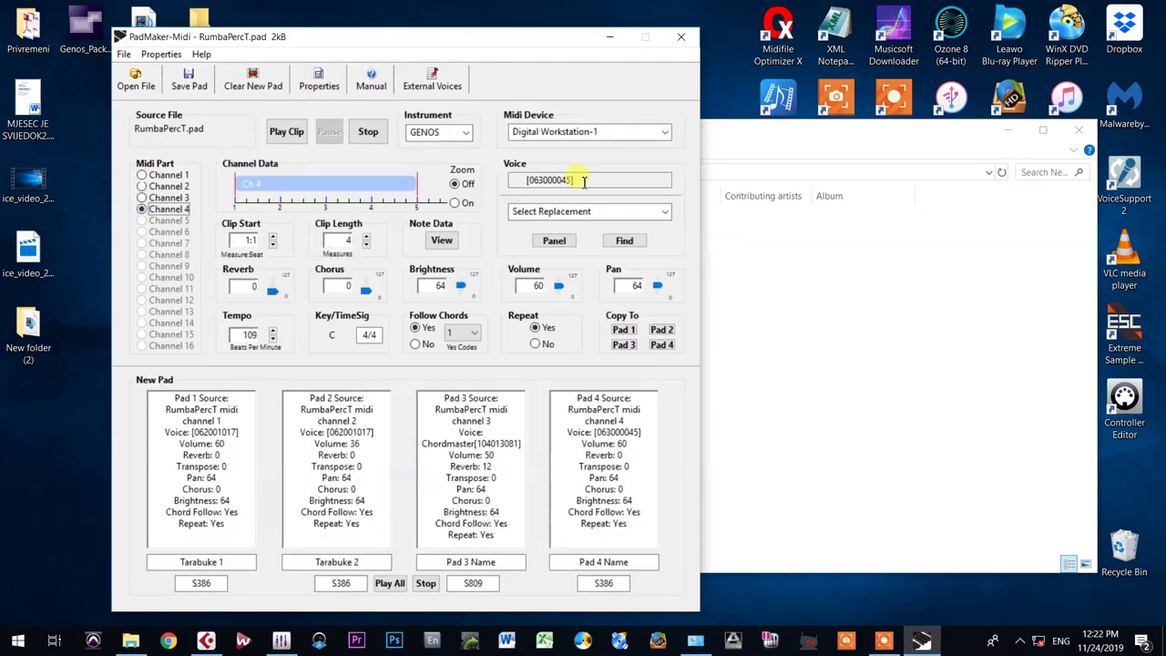
{"action": "left_click_drag", "start_coordinate": [625, 179], "coordinate": [532, 178]}
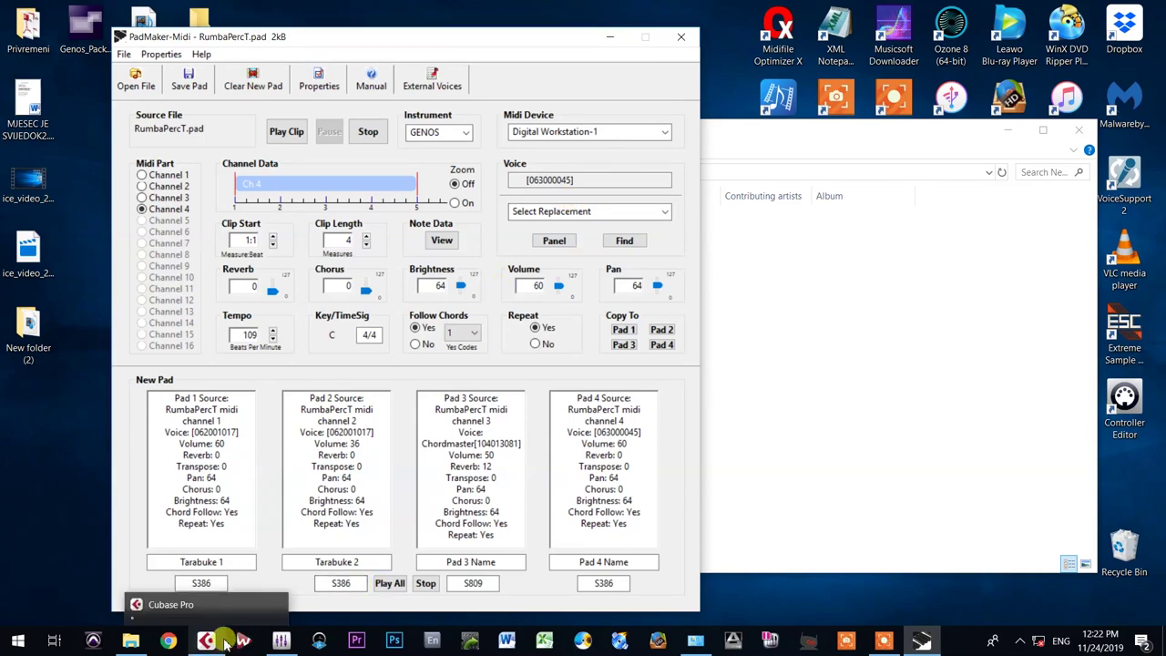
- Switch back to Cubase and close the MIDI Device Manager
{"action": "left_click", "coordinate": [239, 640]}
{"action": "left_click", "coordinate": [396, 565]}
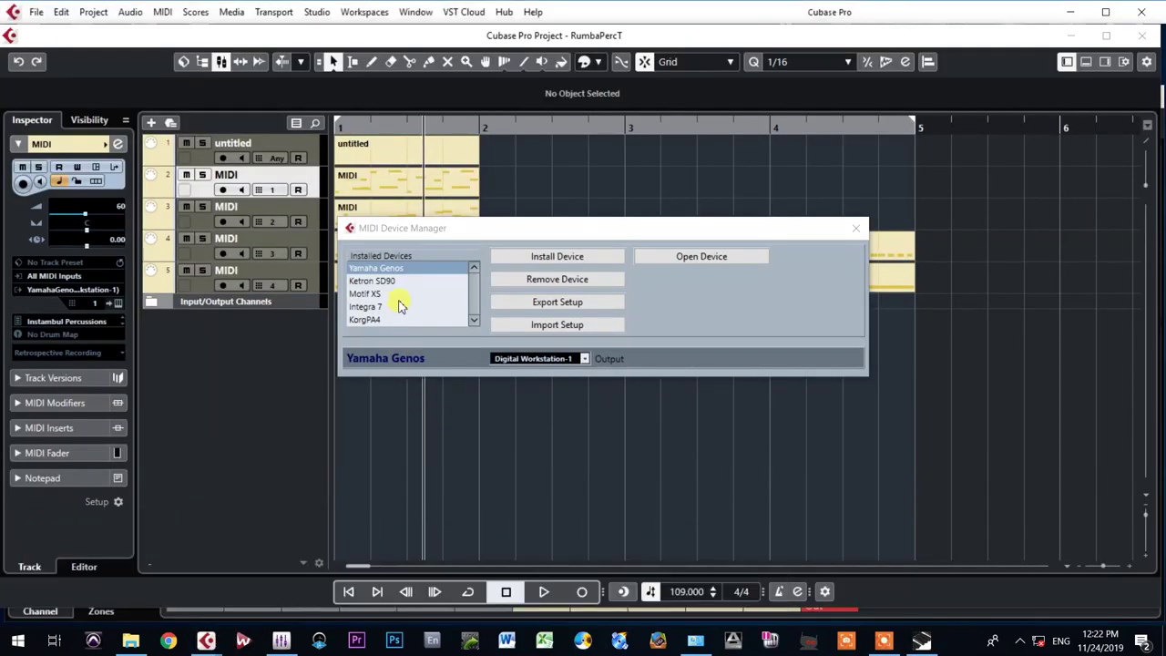
{"action": "left_click", "coordinate": [855, 228]}
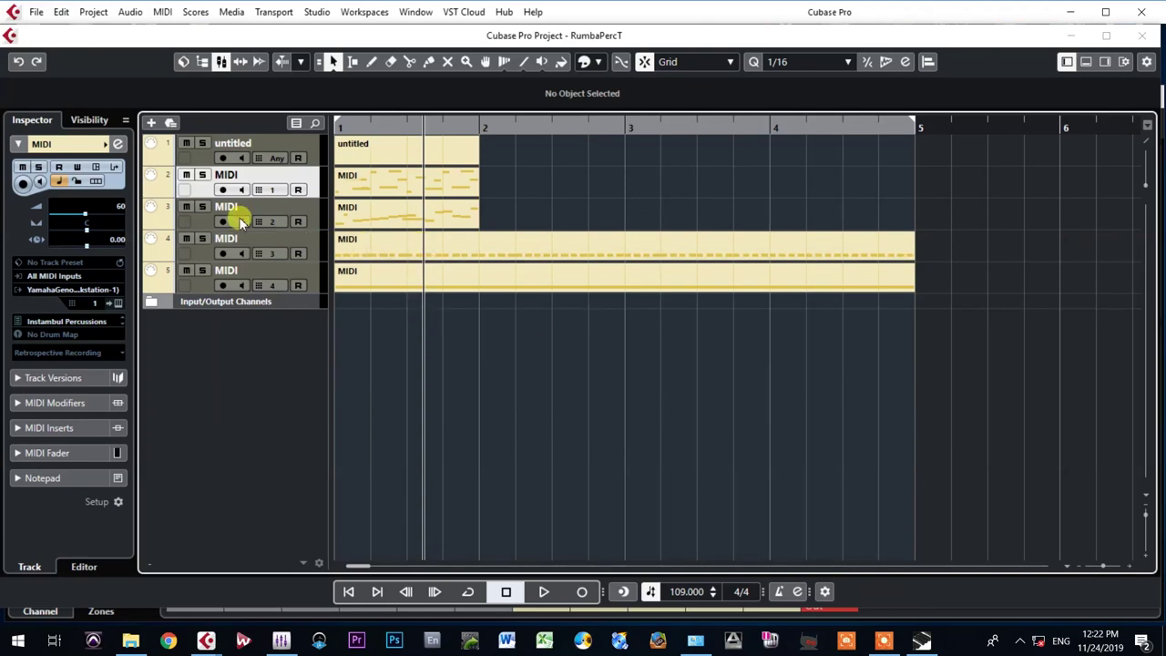
- Mute the untitled track, and open the MIDI part on track 5 in the List Editor
{"action": "left_click", "coordinate": [187, 144]}
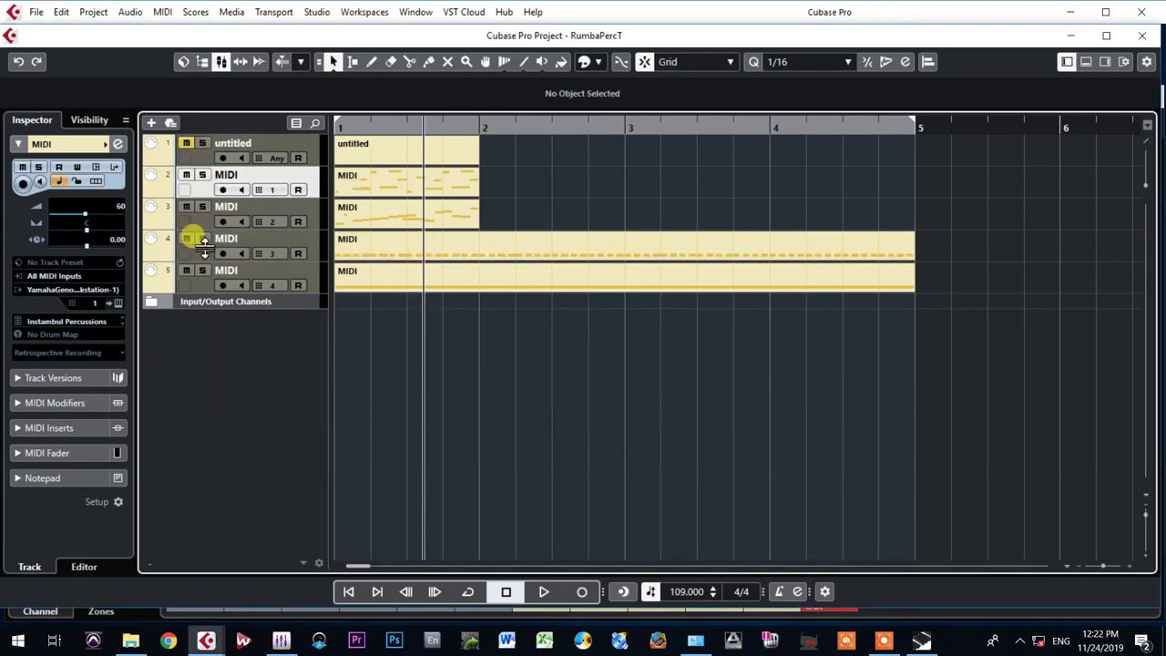
{"action": "left_click", "coordinate": [196, 290]}
{"action": "left_click", "coordinate": [360, 266]}
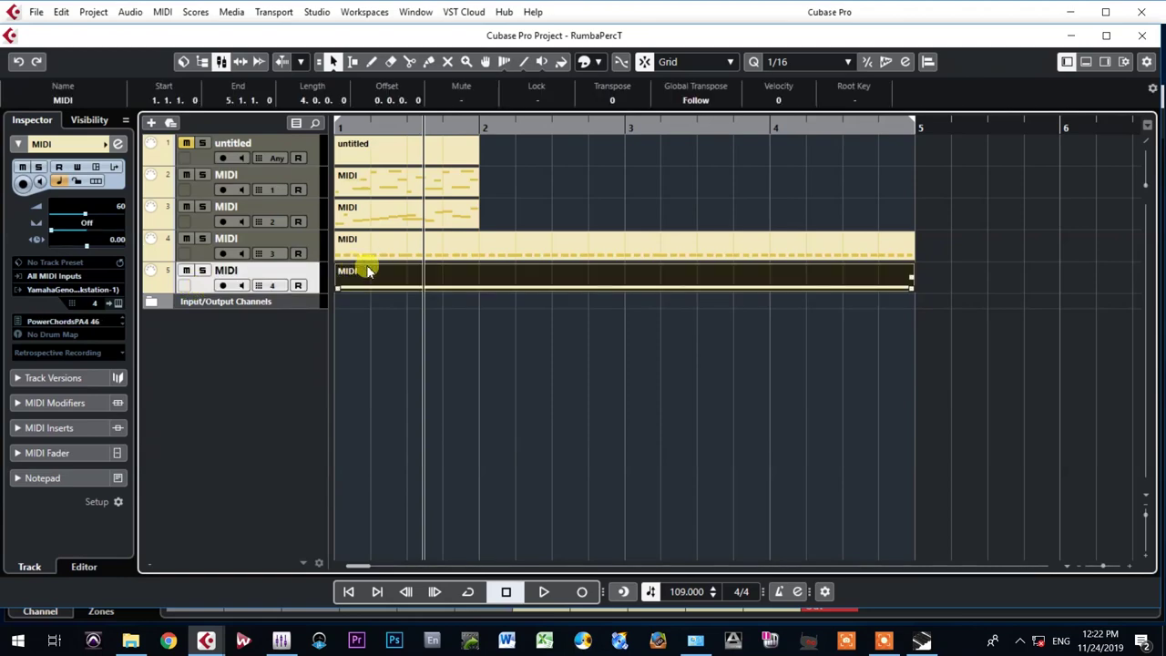
{"action": "key", "text": "ctrl+g"}
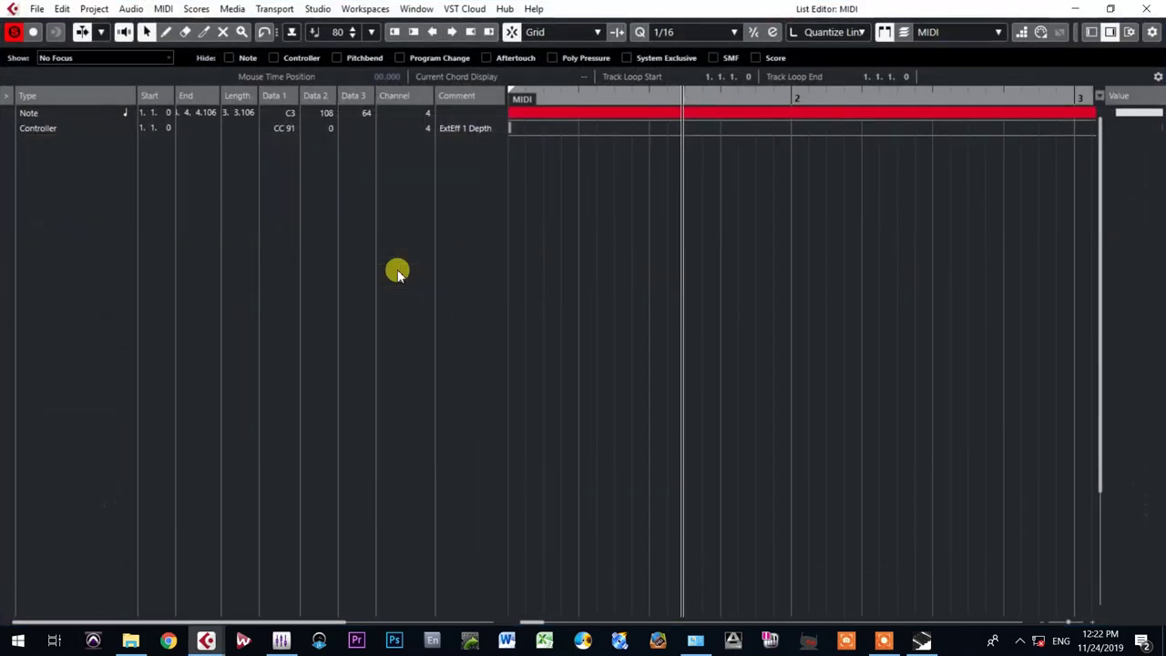
- Draw two controller events at the very start of the MIDI part in the event list
{"action": "right_click", "coordinate": [529, 173]}
{"action": "left_click", "coordinate": [550, 173]}
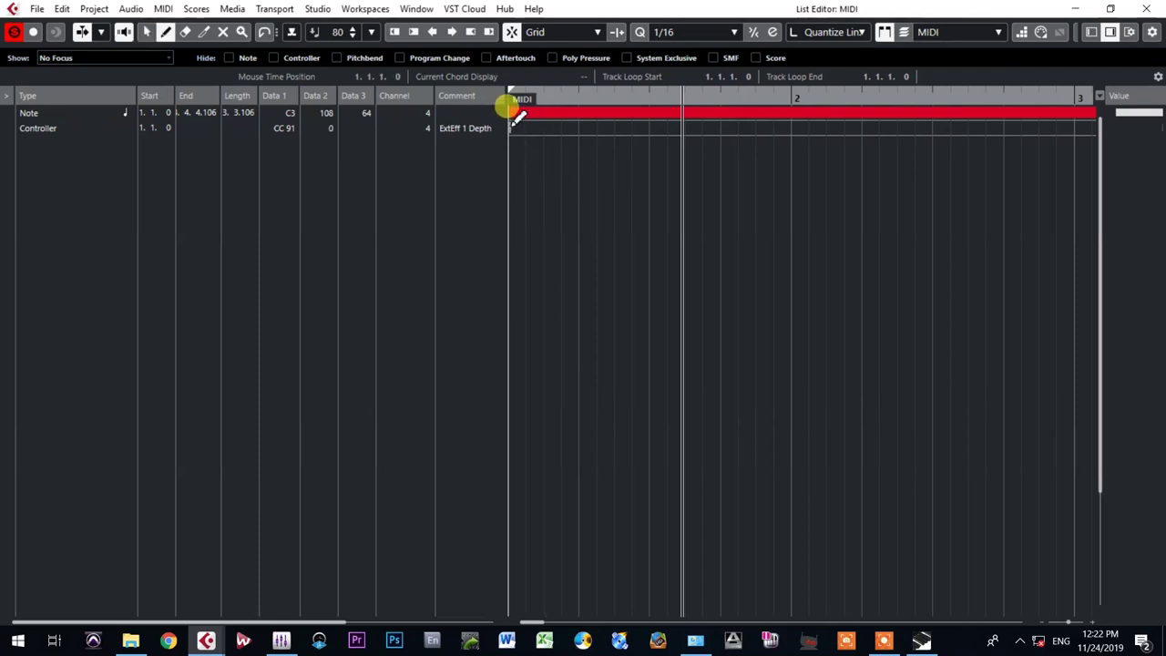
{"action": "left_click", "coordinate": [291, 32]}
{"action": "left_click", "coordinate": [342, 68]}
{"action": "left_click", "coordinate": [518, 109]}
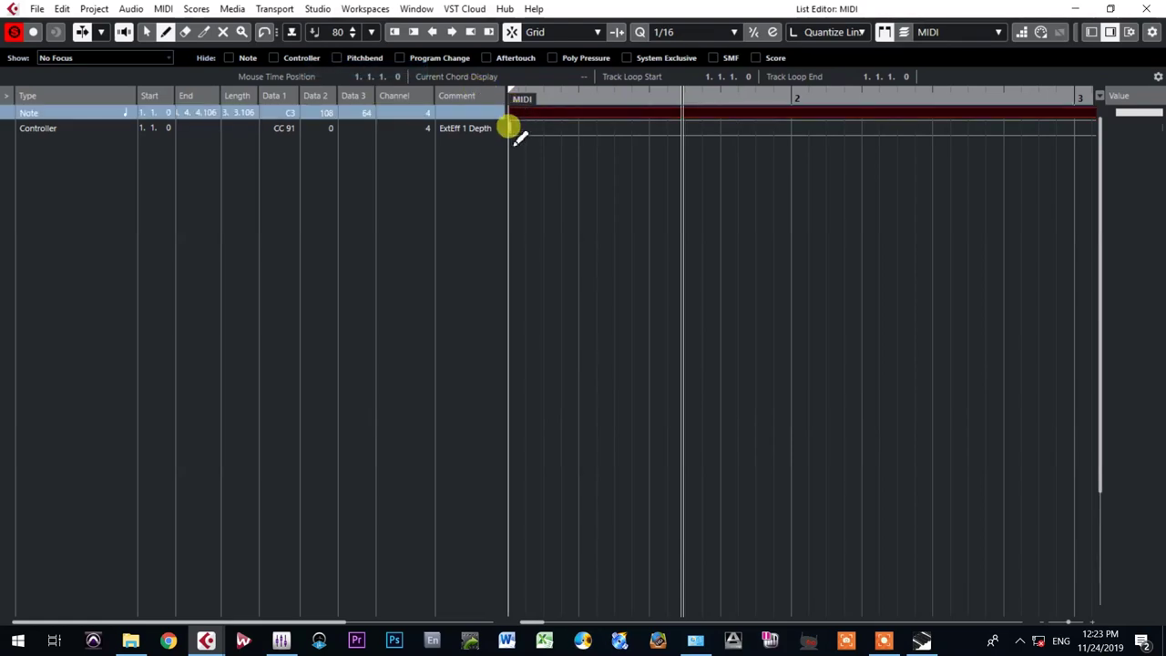
{"action": "left_click", "coordinate": [510, 129]}
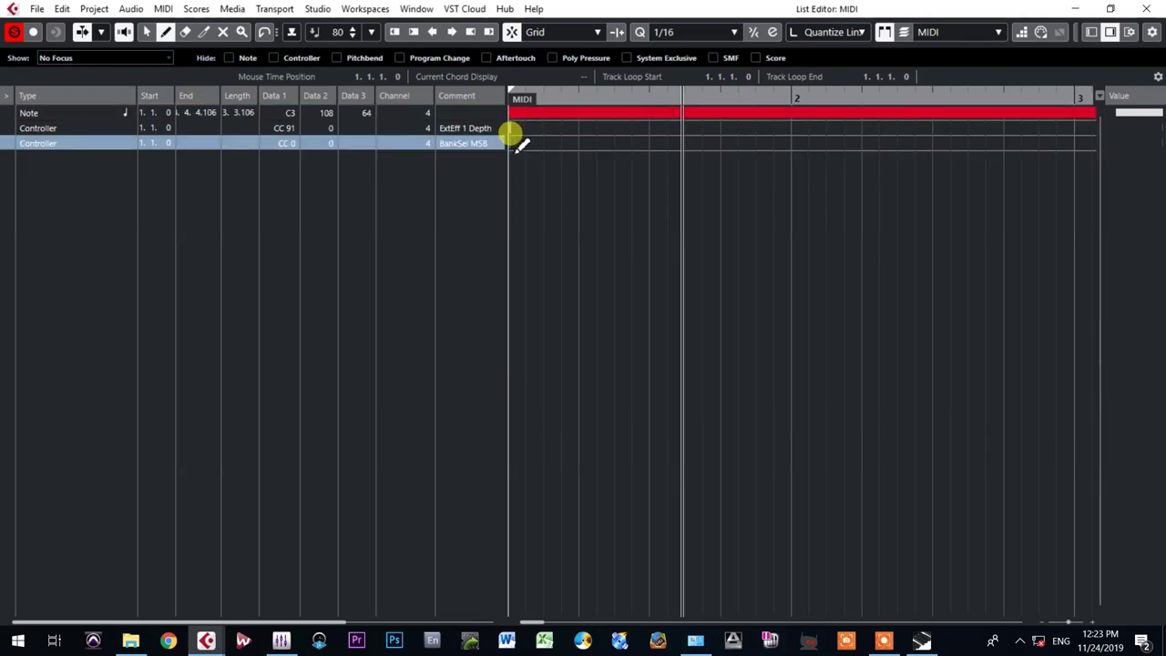
{"action": "left_click", "coordinate": [509, 146]}
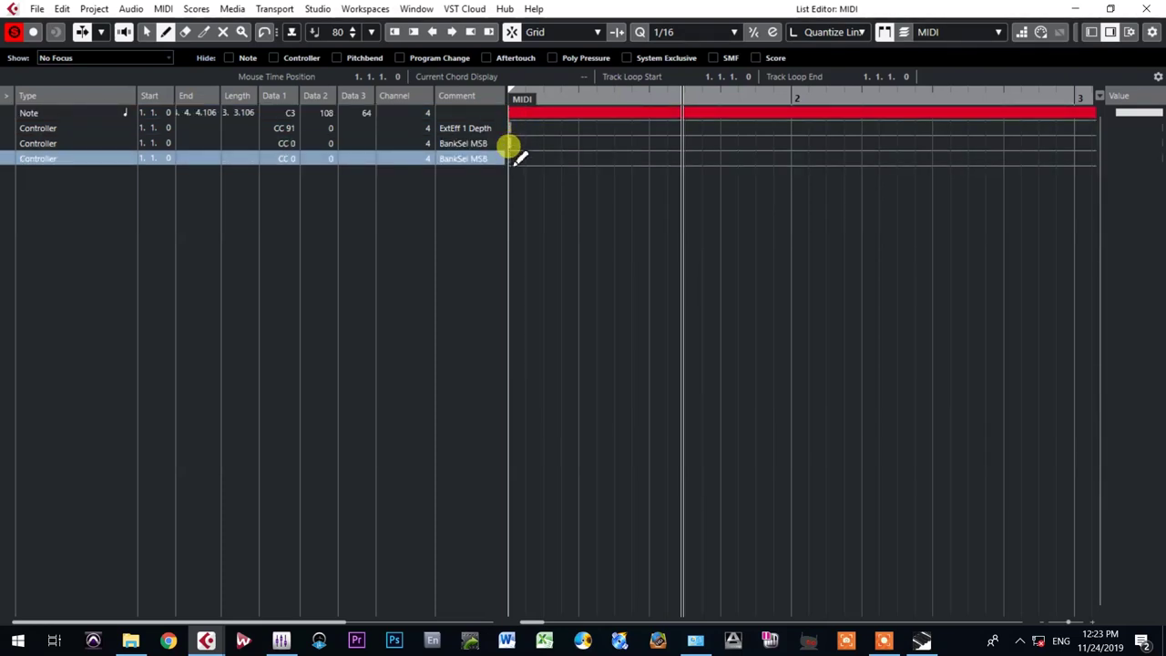
- Draw a program change event at the start of the part, below the controller events
{"action": "left_click", "coordinate": [295, 32]}
{"action": "left_click", "coordinate": [328, 88]}
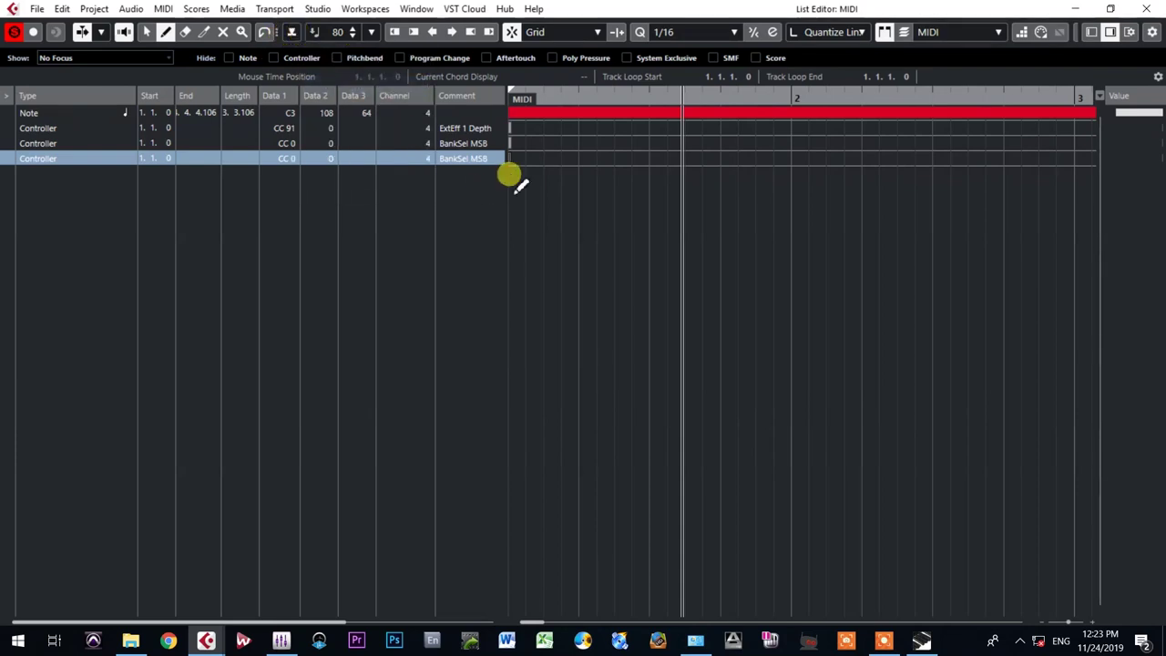
{"action": "left_click", "coordinate": [509, 173]}
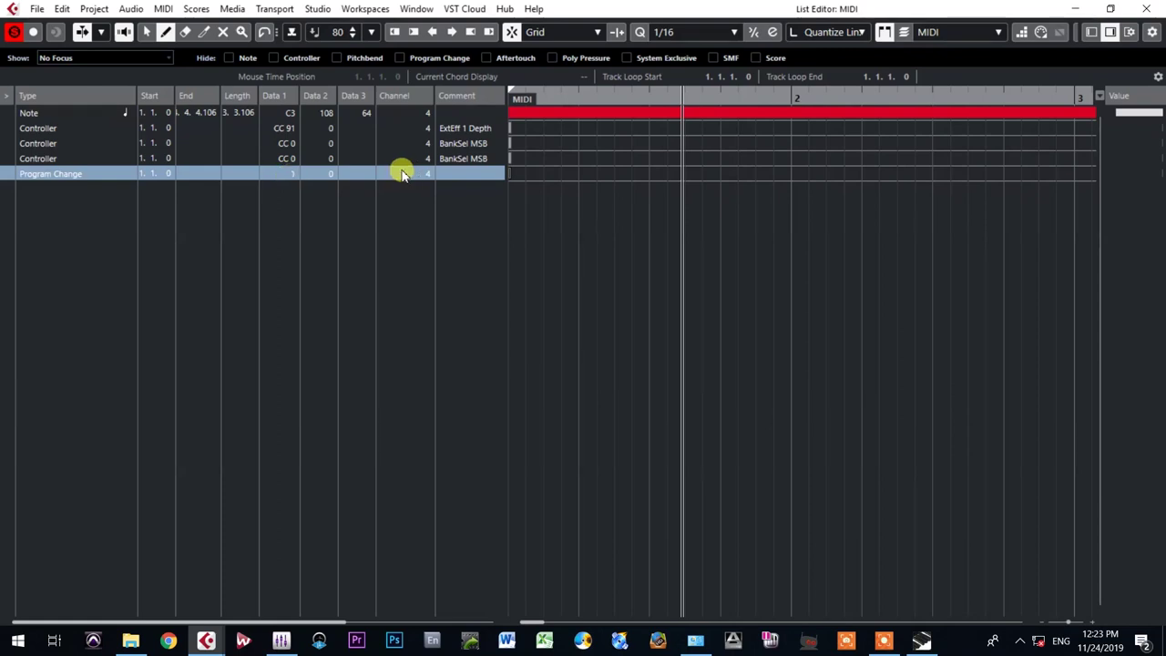
- Change the second BankSel MSB event to controller number 32 for the bank select LSB
{"action": "double_click", "coordinate": [288, 158]}
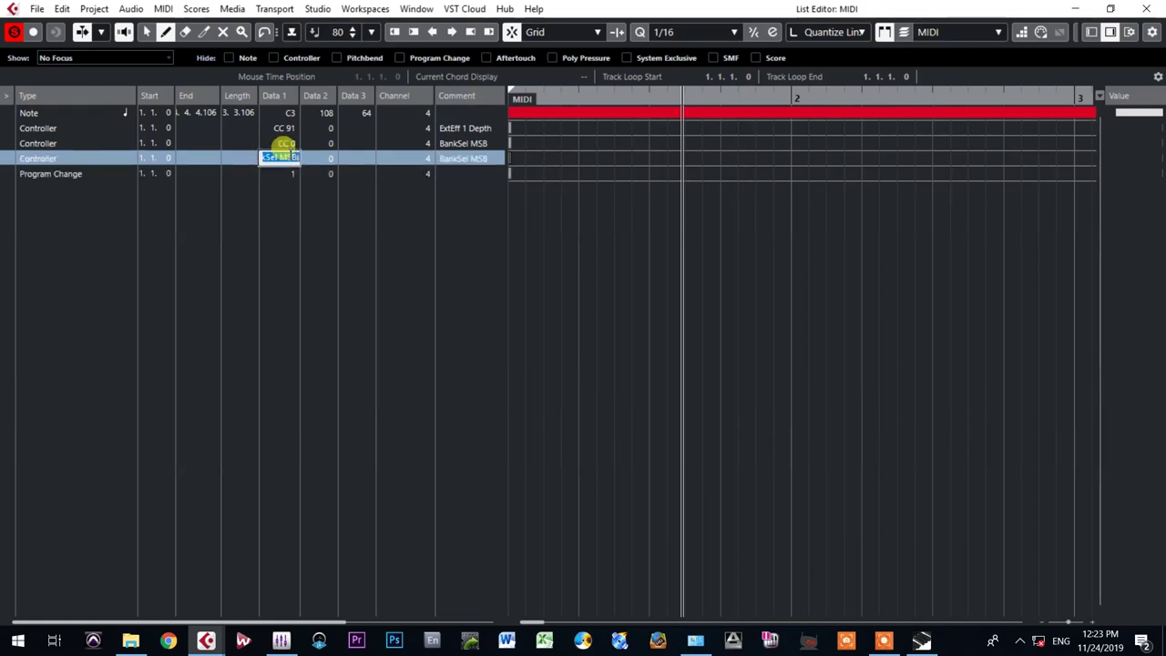
{"action": "double_click", "coordinate": [288, 158]}
{"action": "left_click", "coordinate": [278, 157]}
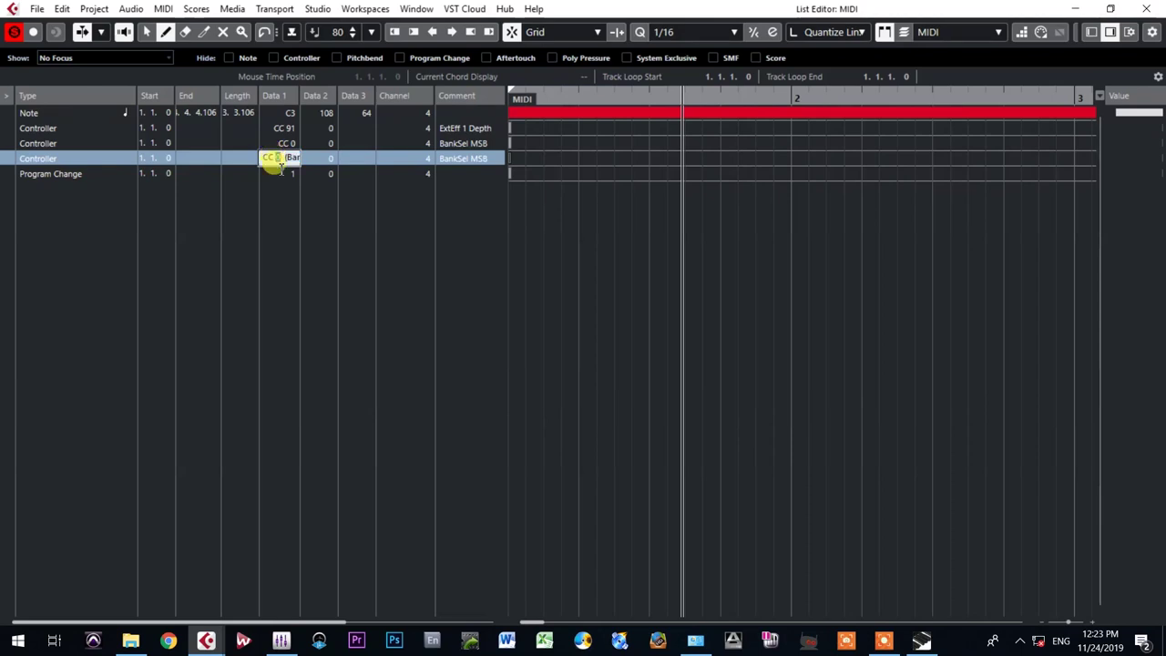
{"action": "type", "text": "32"}
{"action": "key", "text": "Return"}
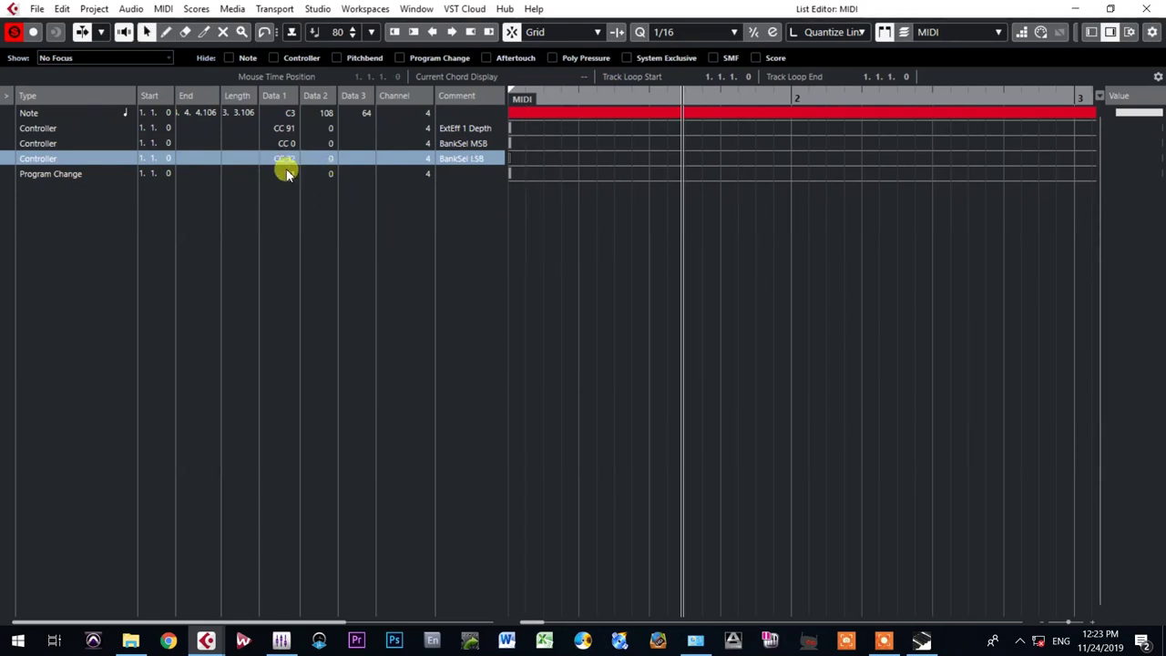
- Set the value of the BankSel MSB event to 62 and the BankSel LSB event to 1
{"action": "left_click", "coordinate": [466, 144]}
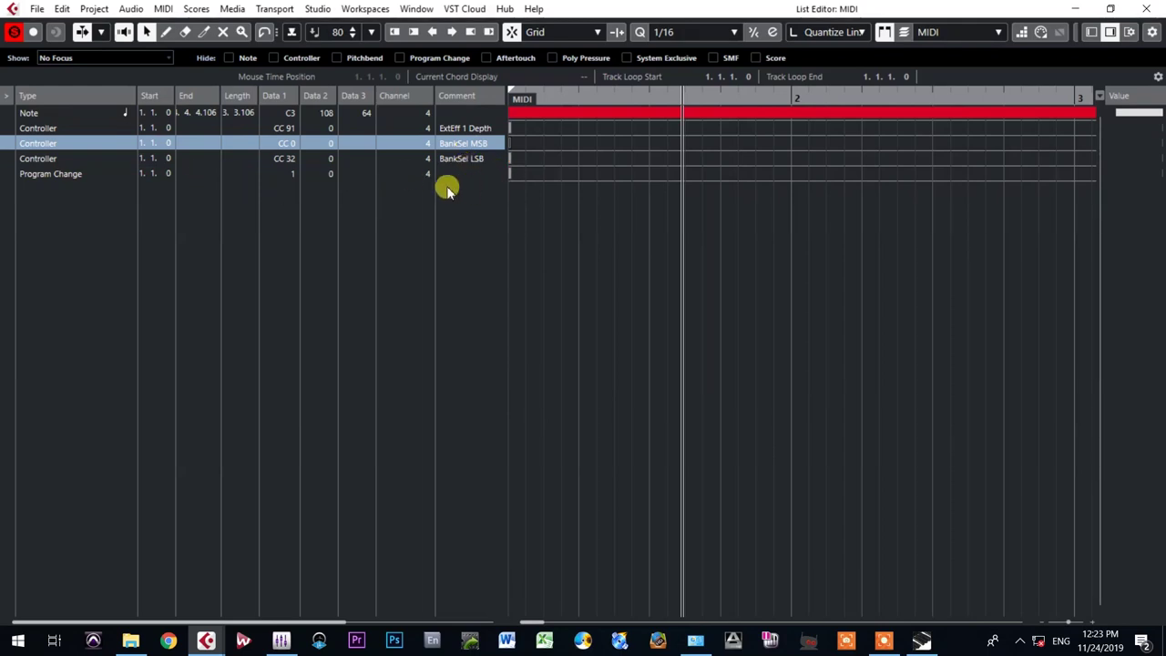
{"action": "left_click", "coordinate": [320, 144]}
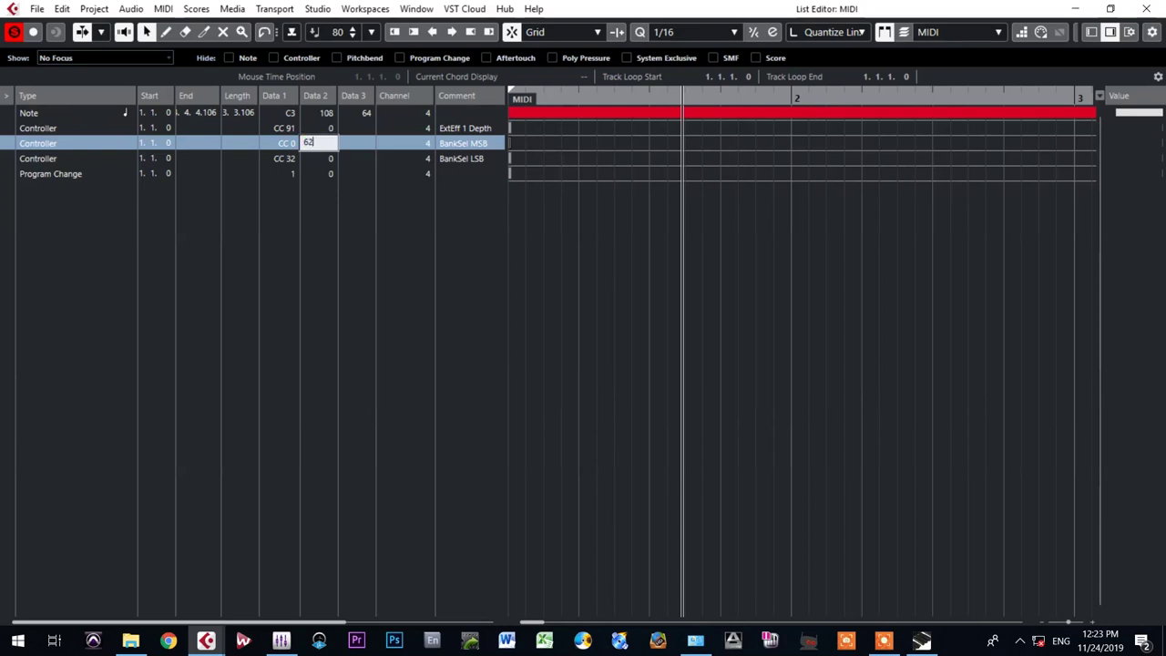
{"action": "left_click", "coordinate": [324, 158]}
{"action": "type", "text": "1"}
{"action": "key", "text": "Return"}
- Set the second data value of the program change event to 17
{"action": "left_click", "coordinate": [330, 177]}
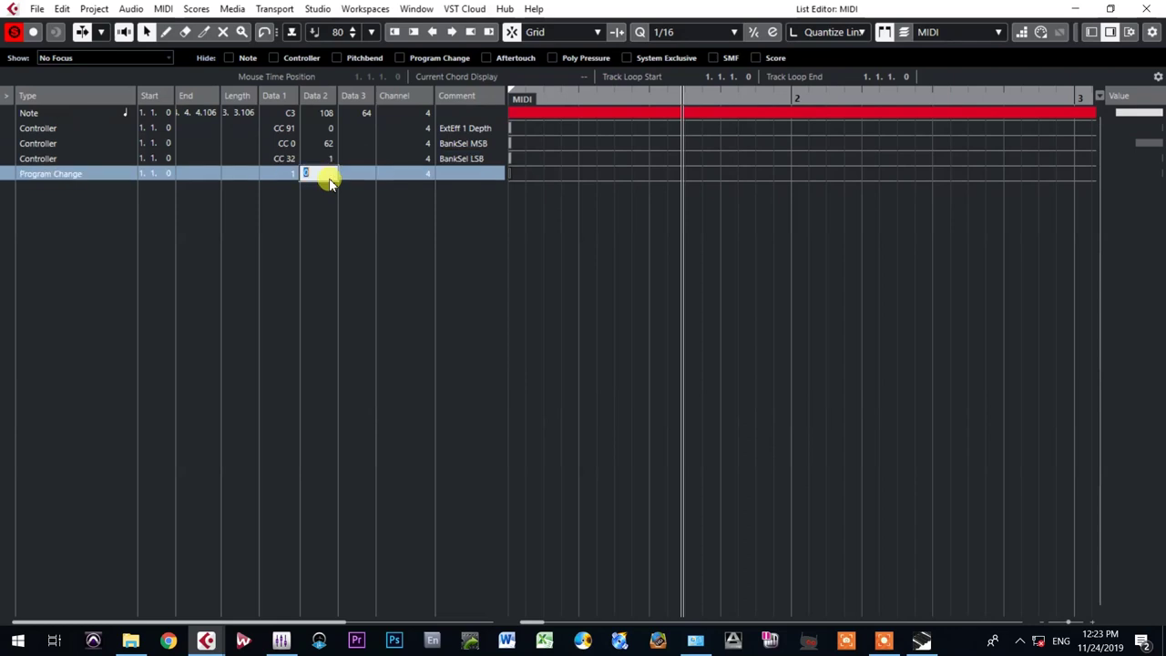
{"action": "type", "text": "0"}
{"action": "type", "text": "1"}
{"action": "type", "text": "7"}
{"action": "key", "text": "Return"}
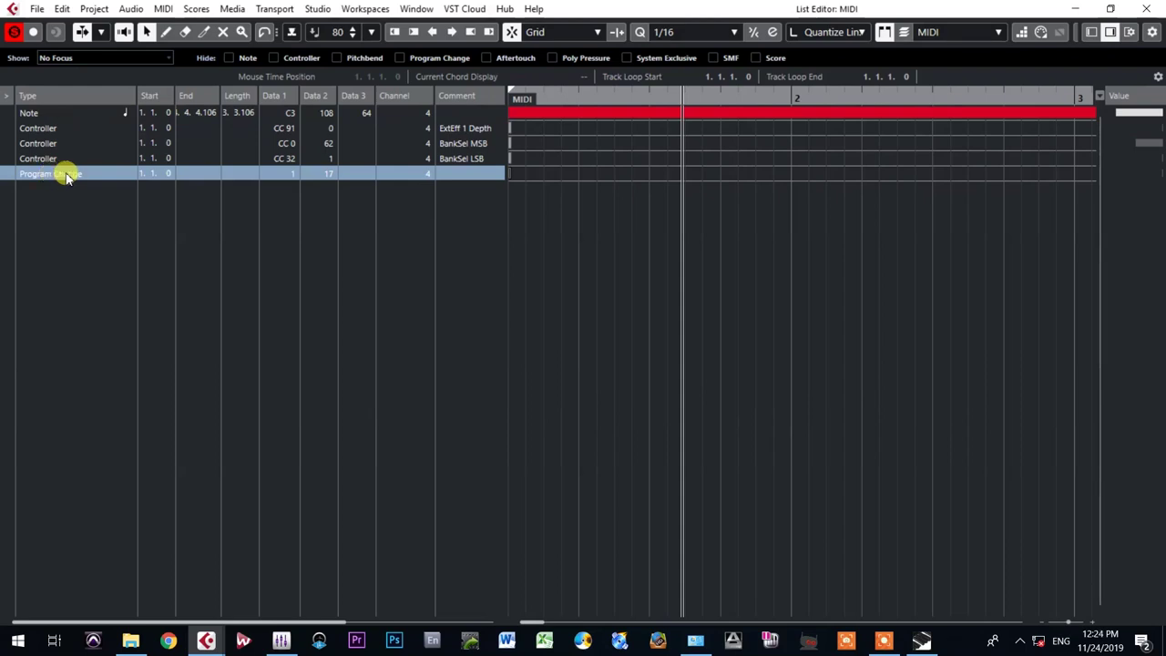
- Delete the program change event and both bank select events from the part
{"action": "key", "text": "Delete"}
{"action": "left_click", "coordinate": [143, 158]}
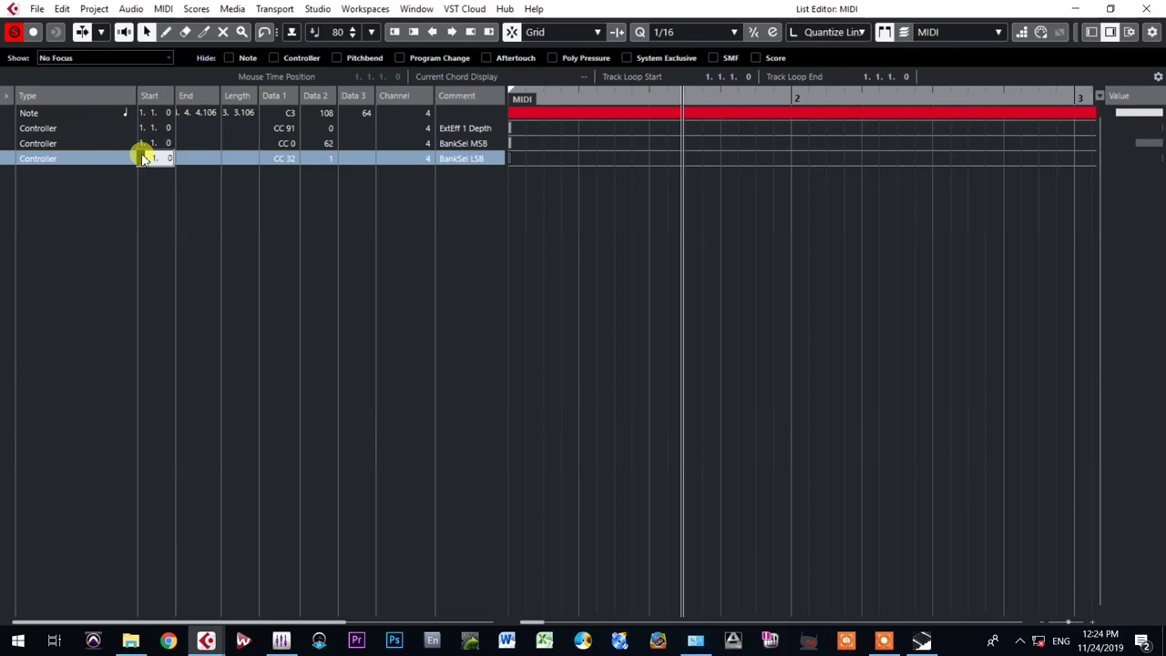
{"action": "key", "text": "Delete"}
{"action": "left_click", "coordinate": [47, 144]}
{"action": "key", "text": "Delete"}
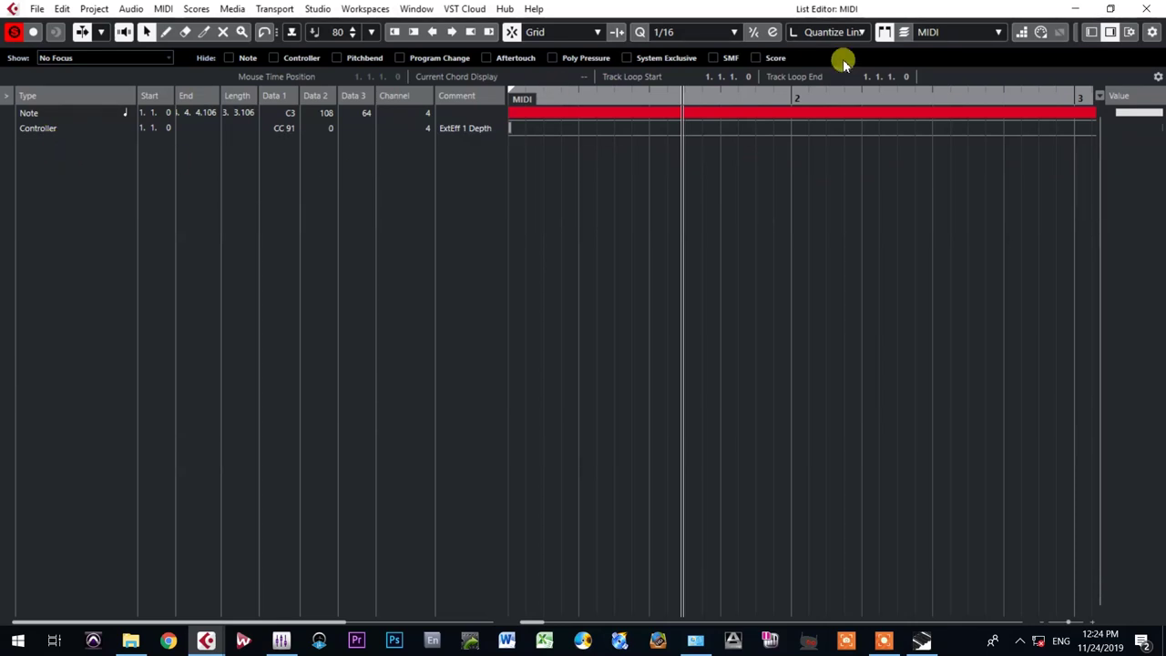
- Close the List Editor, unmute the untitled track, and deselect all parts in the project
{"action": "left_click", "coordinate": [1146, 8]}
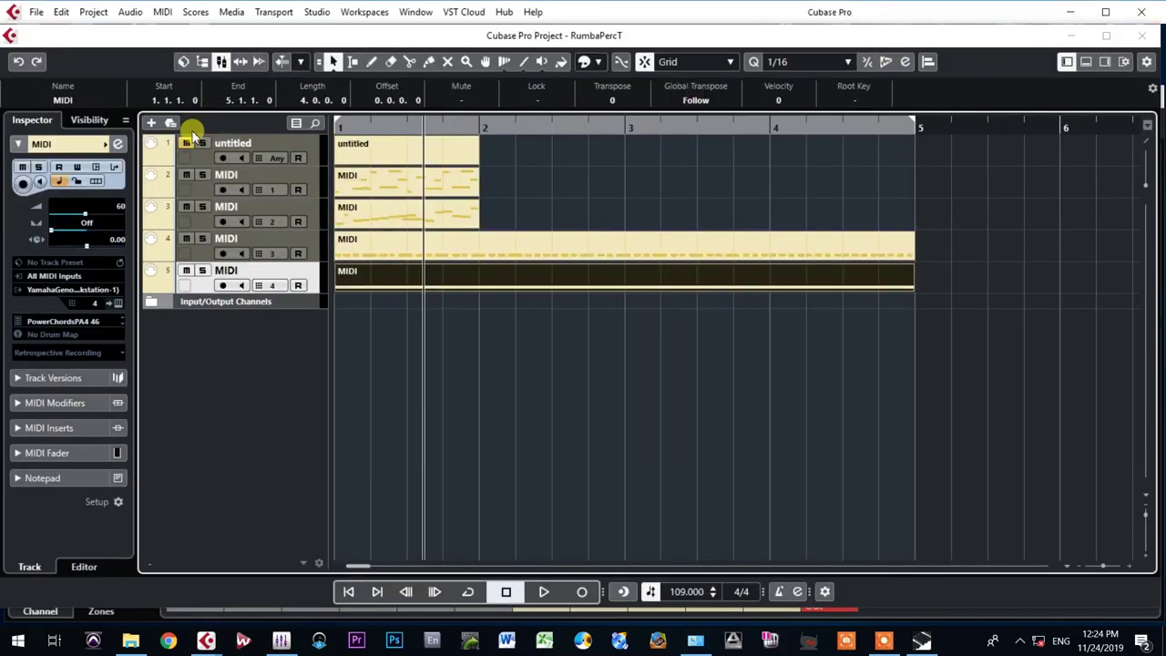
{"action": "left_click", "coordinate": [455, 146]}
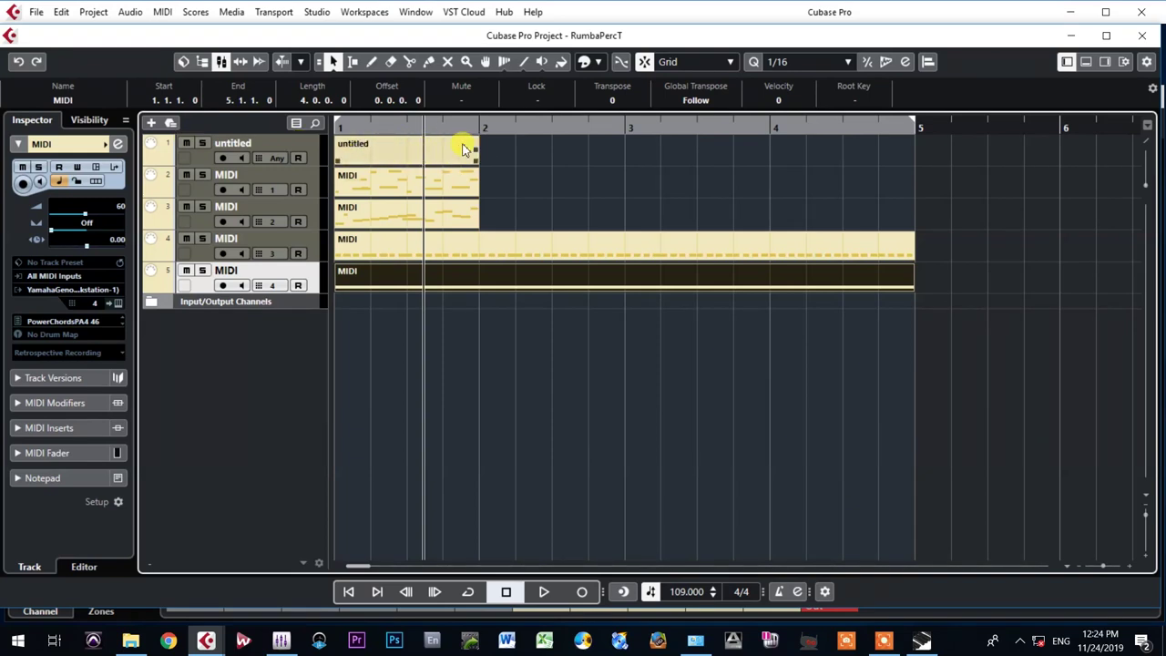
{"action": "left_click", "coordinate": [422, 327]}
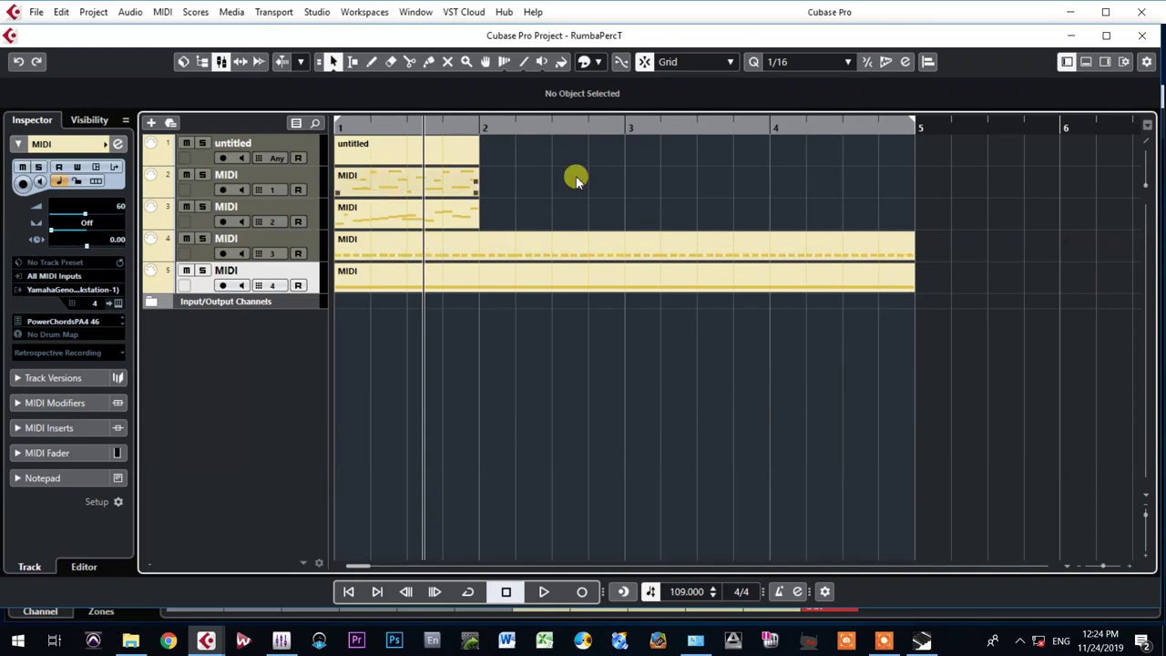
{"action": "left_click", "coordinate": [37, 13]}
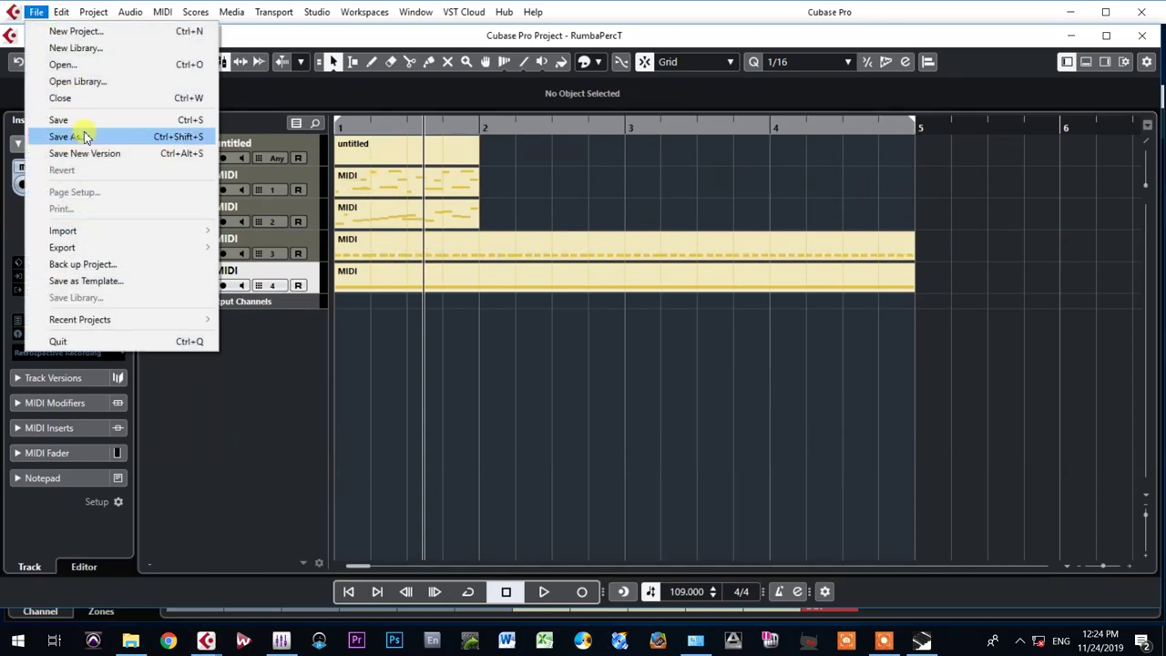
{"action": "left_click", "coordinate": [448, 310]}
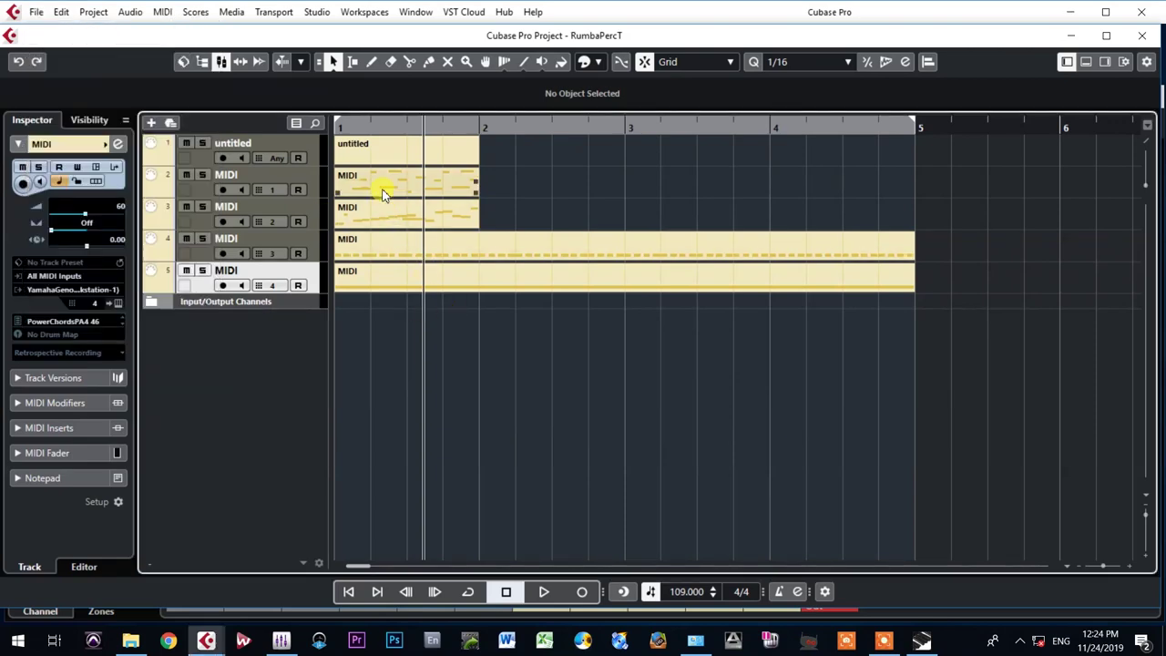
- Open the track 2 MIDI part in a separate Key Editor window, inspect its E2 and F#2 notes, and close the editor
{"action": "left_click", "coordinate": [382, 193]}
{"action": "double_click", "coordinate": [382, 194]}
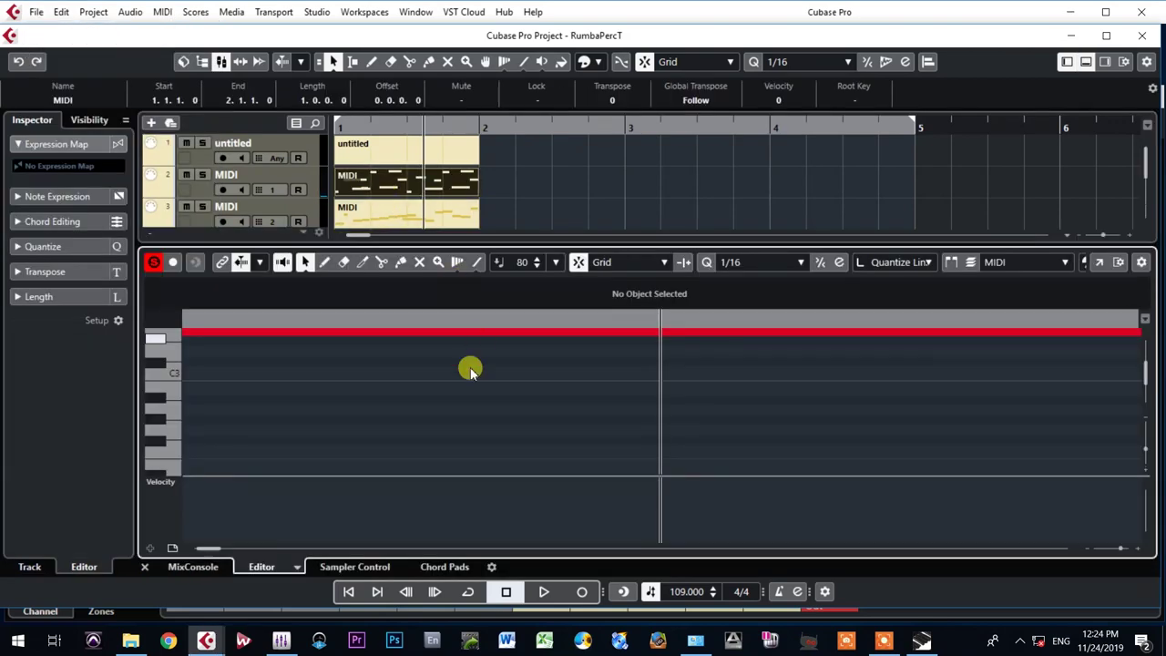
{"action": "left_click", "coordinate": [1101, 264]}
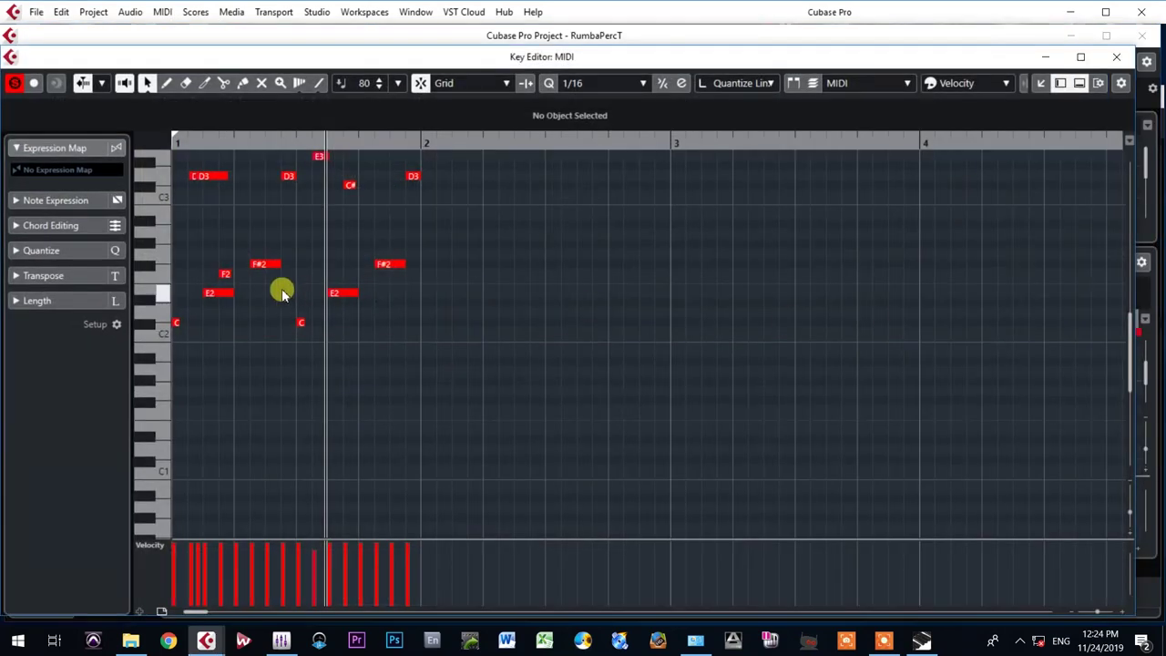
{"action": "left_click", "coordinate": [338, 294]}
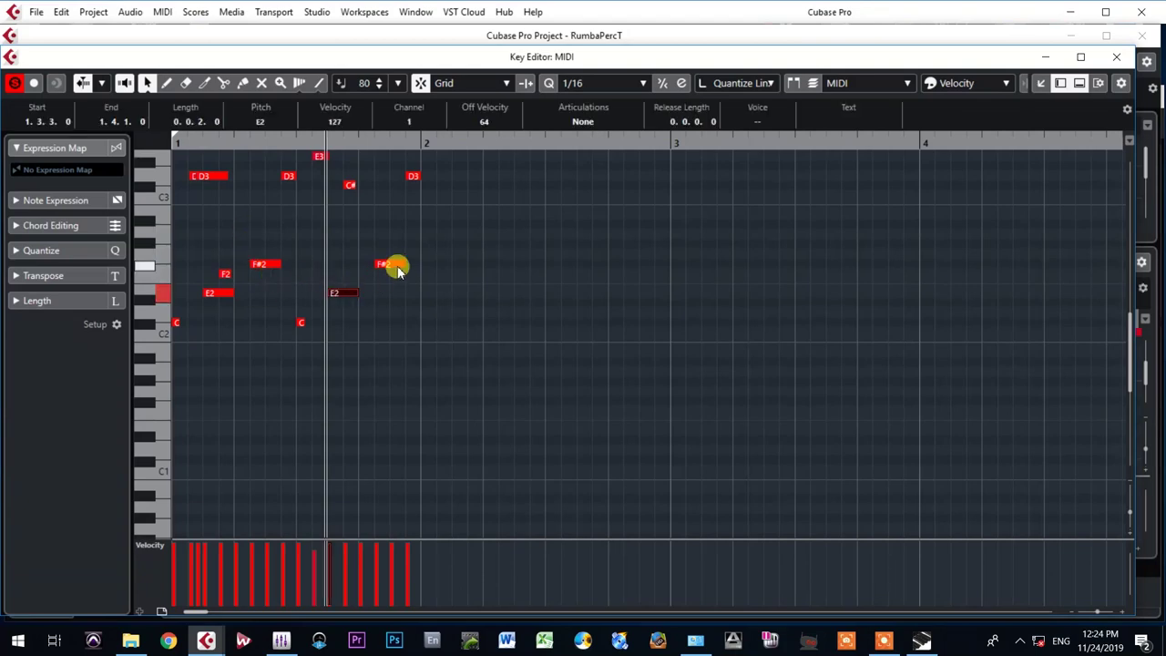
{"action": "double_click", "coordinate": [395, 267]}
{"action": "left_click", "coordinate": [358, 377]}
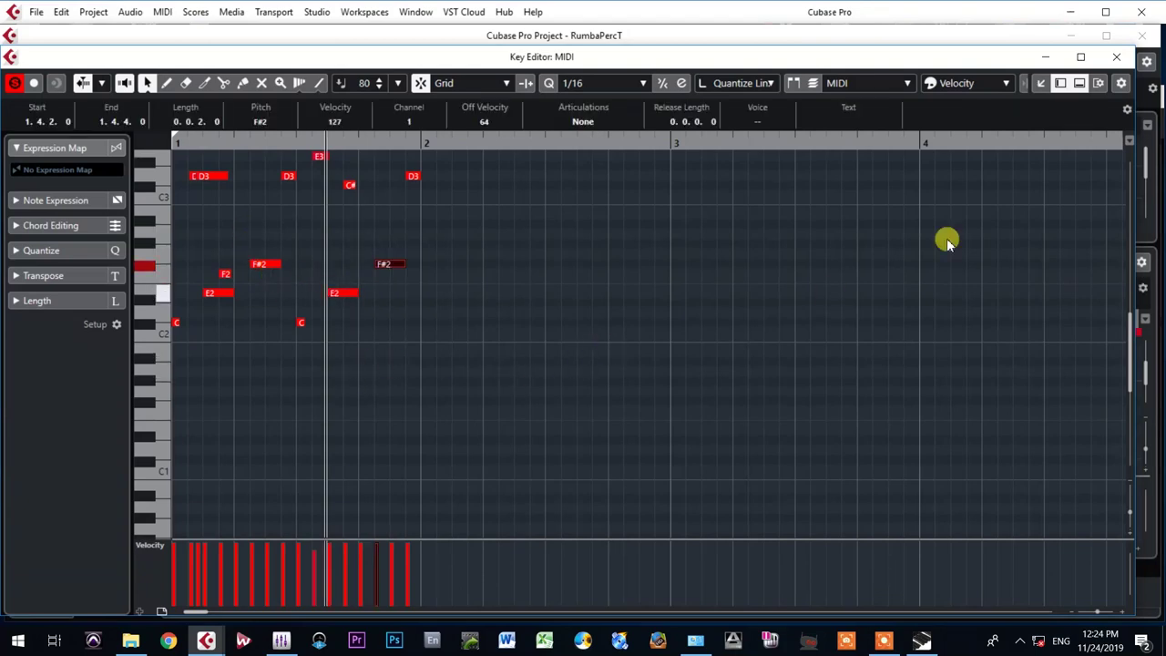
{"action": "left_click", "coordinate": [1119, 57]}
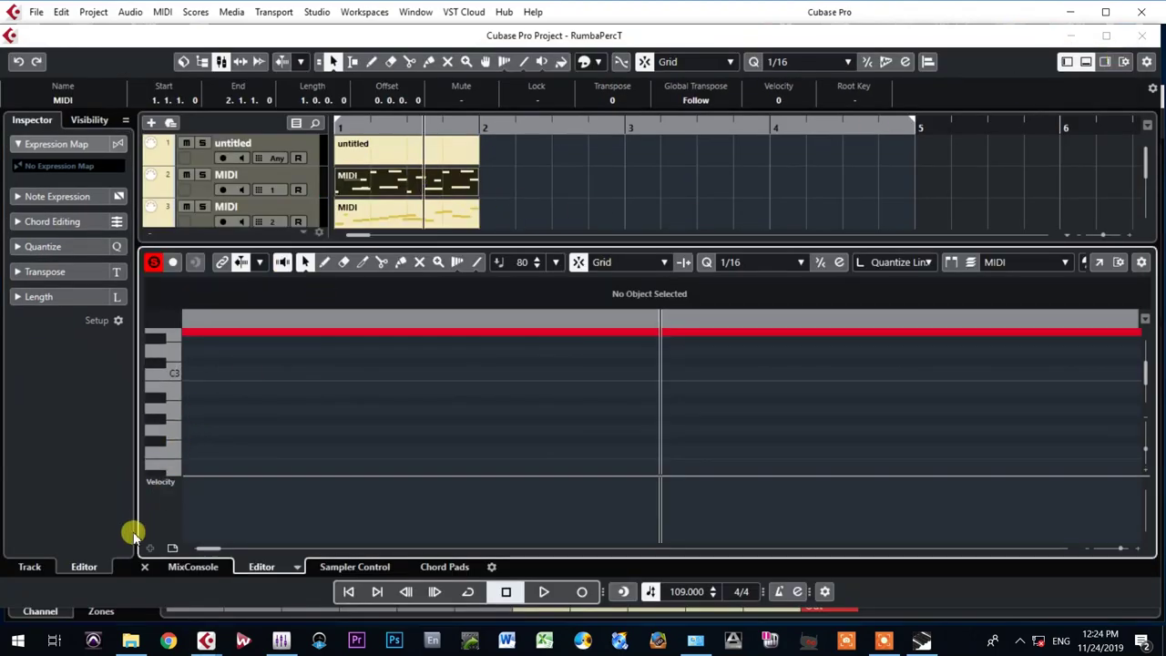
{"action": "left_click", "coordinate": [143, 569]}
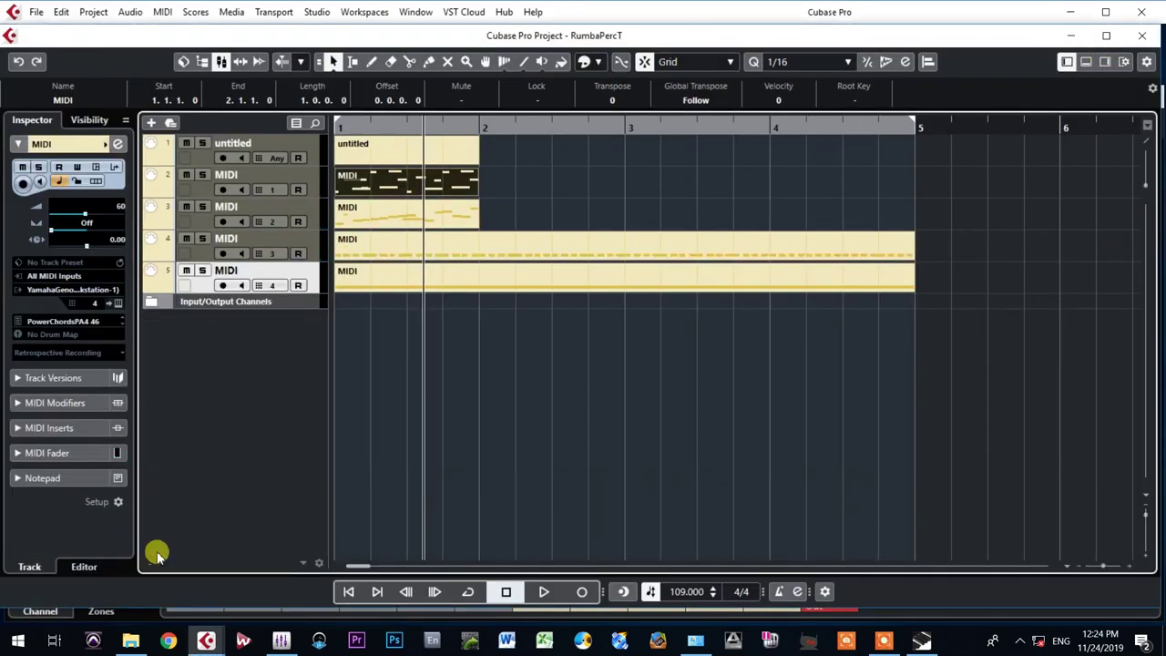
- Export the project as the MIDI file RumbaPercTM.mid to the desktop's New folder (2), keeping the offered export options
{"action": "left_click", "coordinate": [399, 258]}
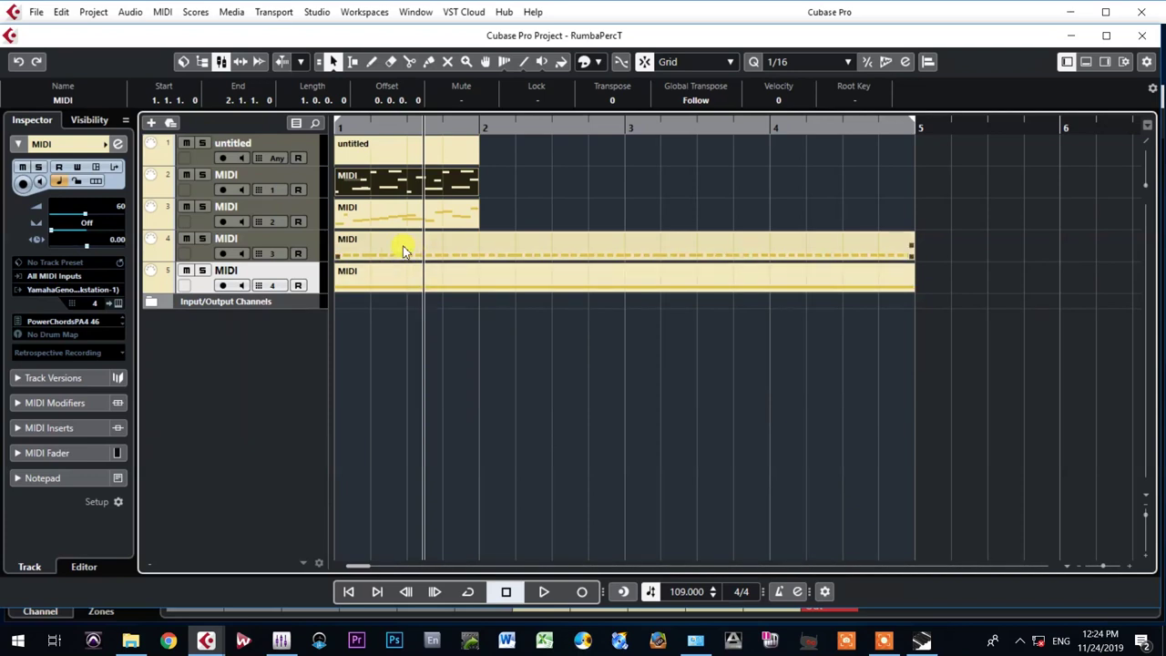
{"action": "left_click", "coordinate": [40, 13]}
{"action": "mouse_move", "coordinate": [115, 320]}
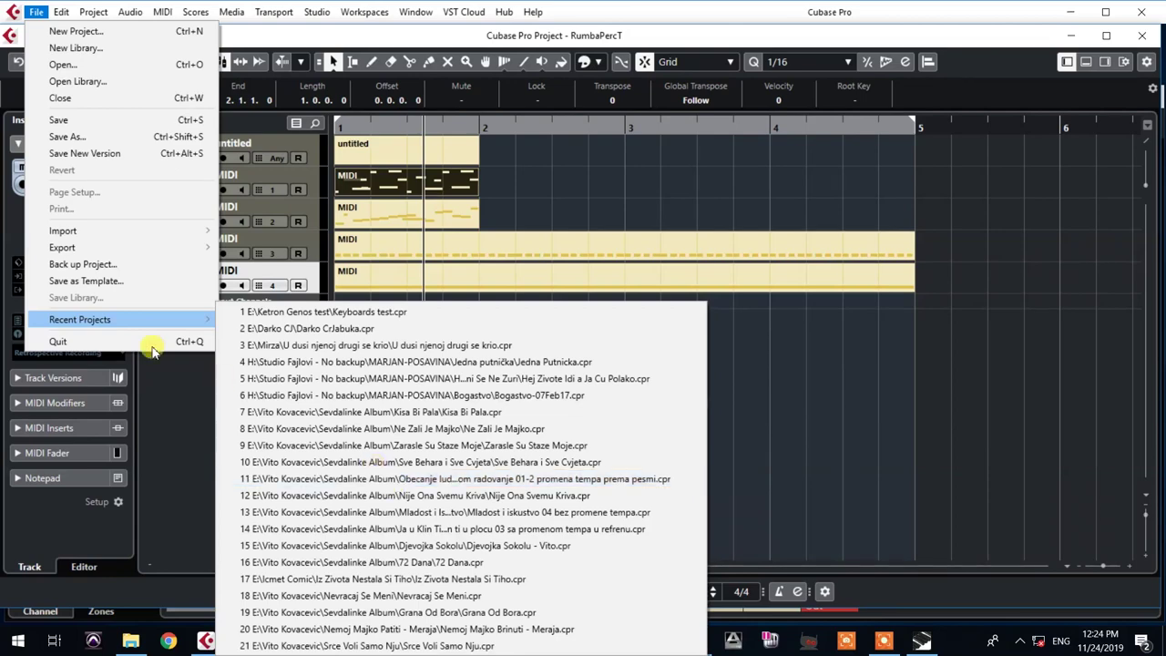
{"action": "mouse_move", "coordinate": [156, 247]}
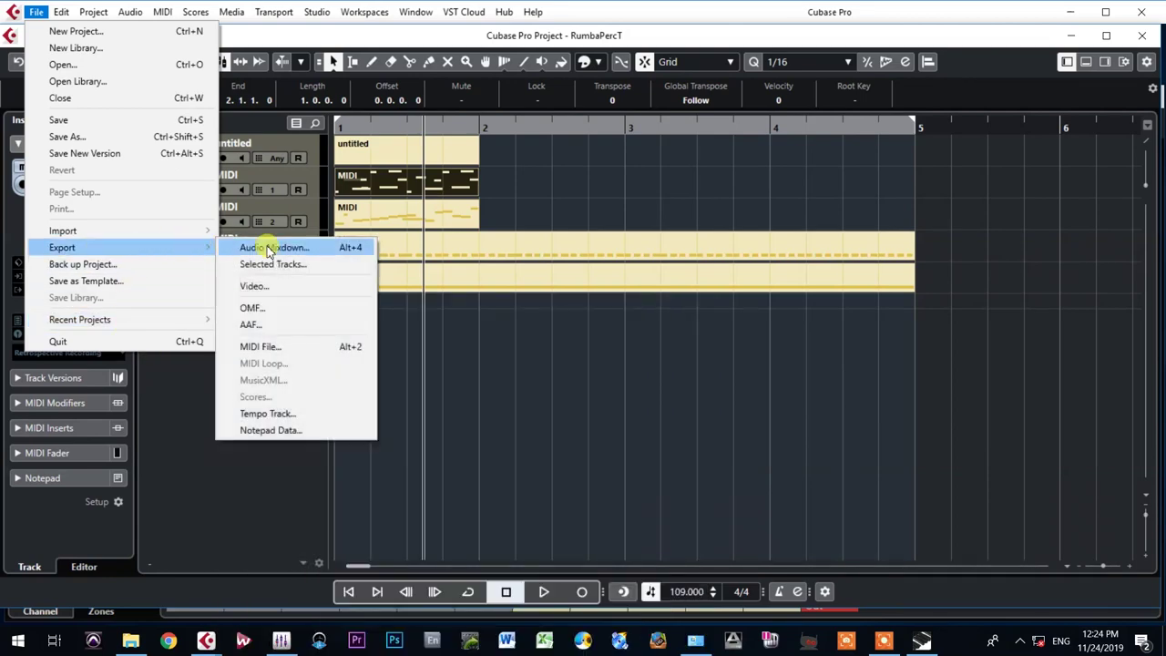
{"action": "left_click", "coordinate": [279, 347]}
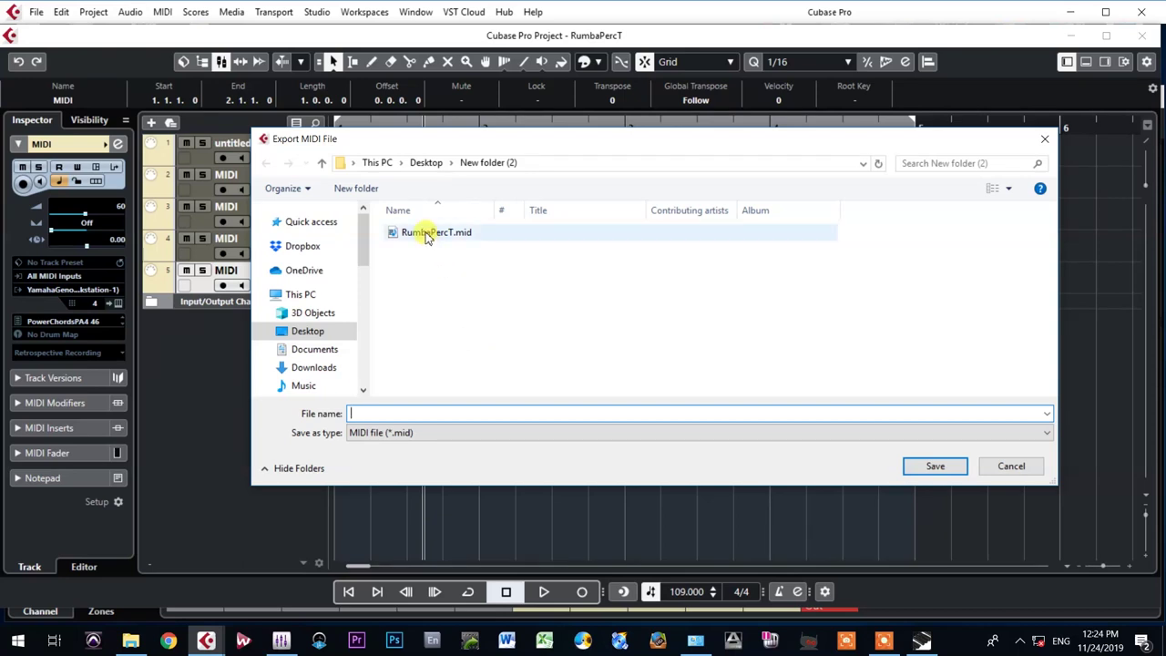
{"action": "left_click", "coordinate": [428, 232]}
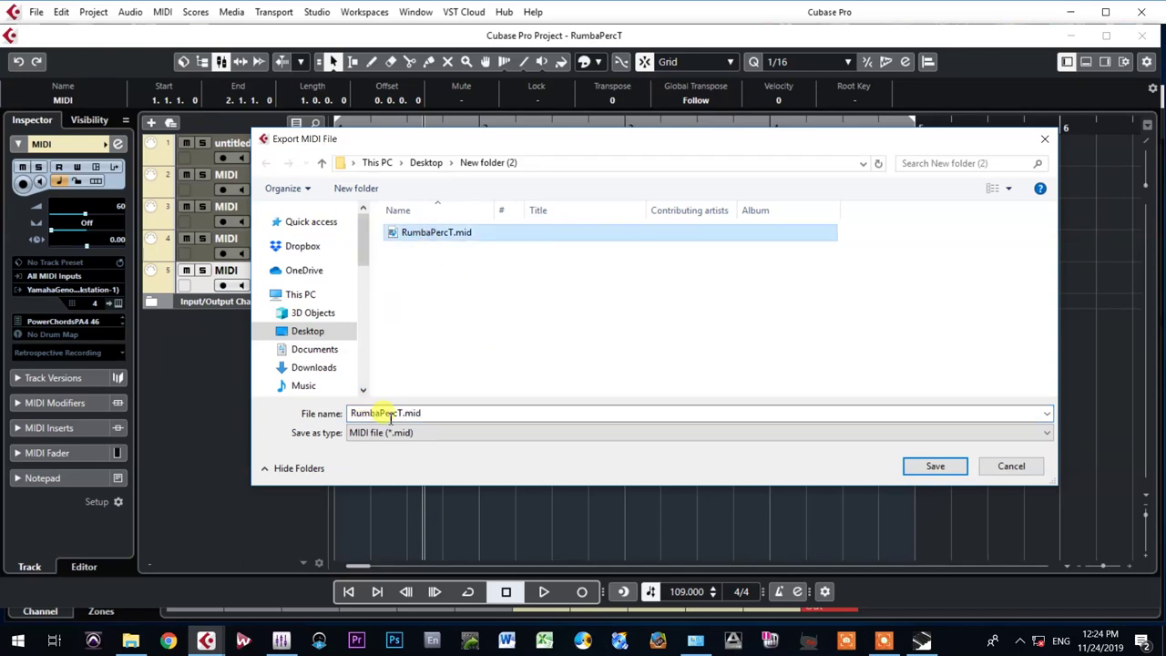
{"action": "left_click", "coordinate": [402, 416]}
{"action": "left_click", "coordinate": [402, 415]}
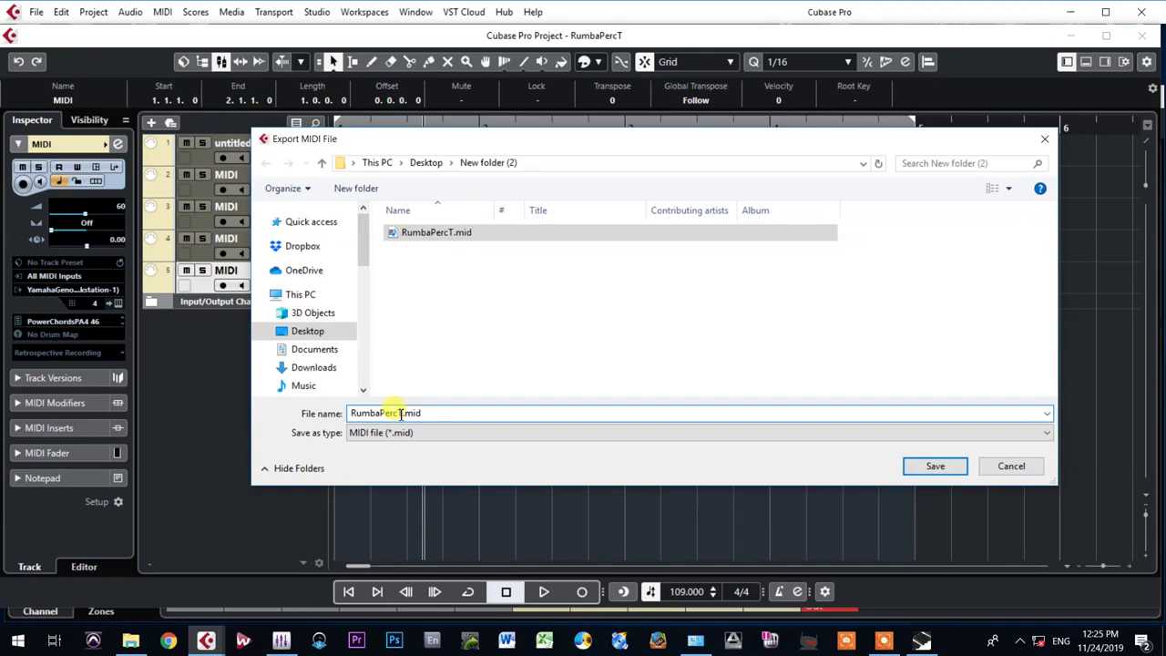
{"action": "type", "text": "M"}
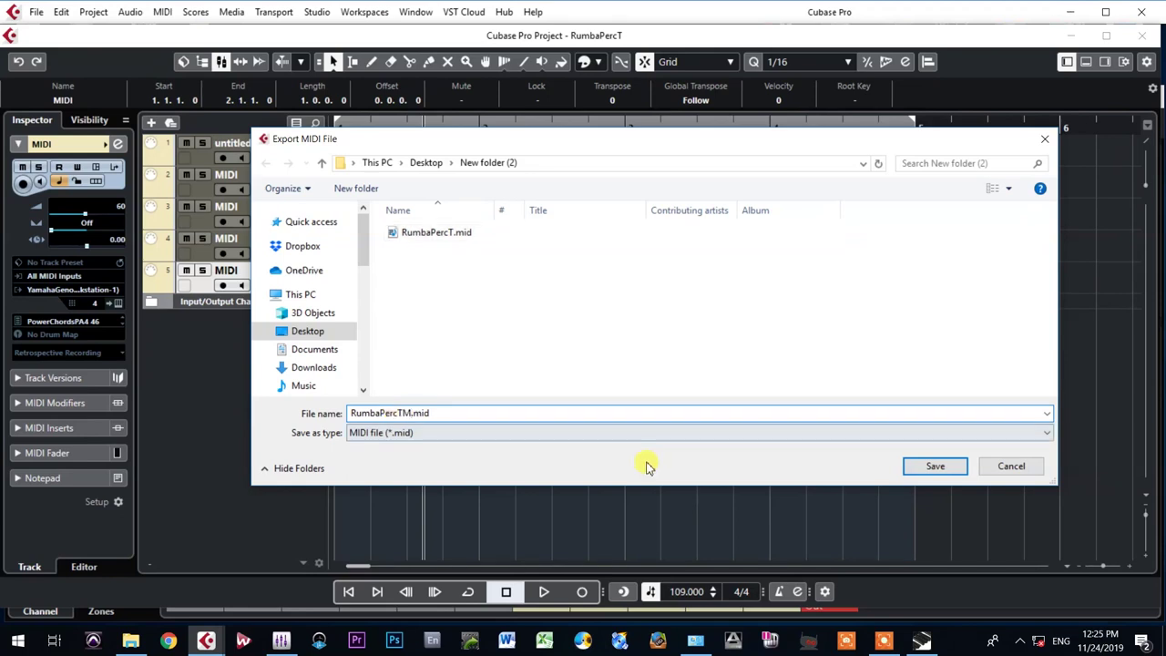
{"action": "left_click", "coordinate": [926, 466]}
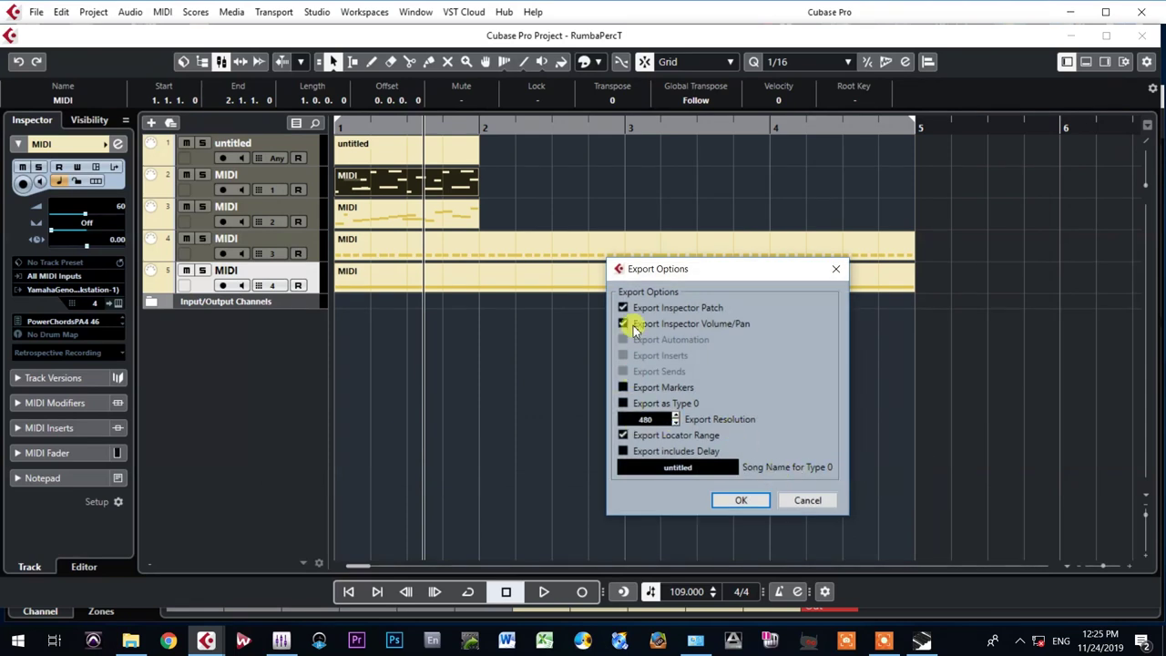
{"action": "left_click", "coordinate": [743, 501]}
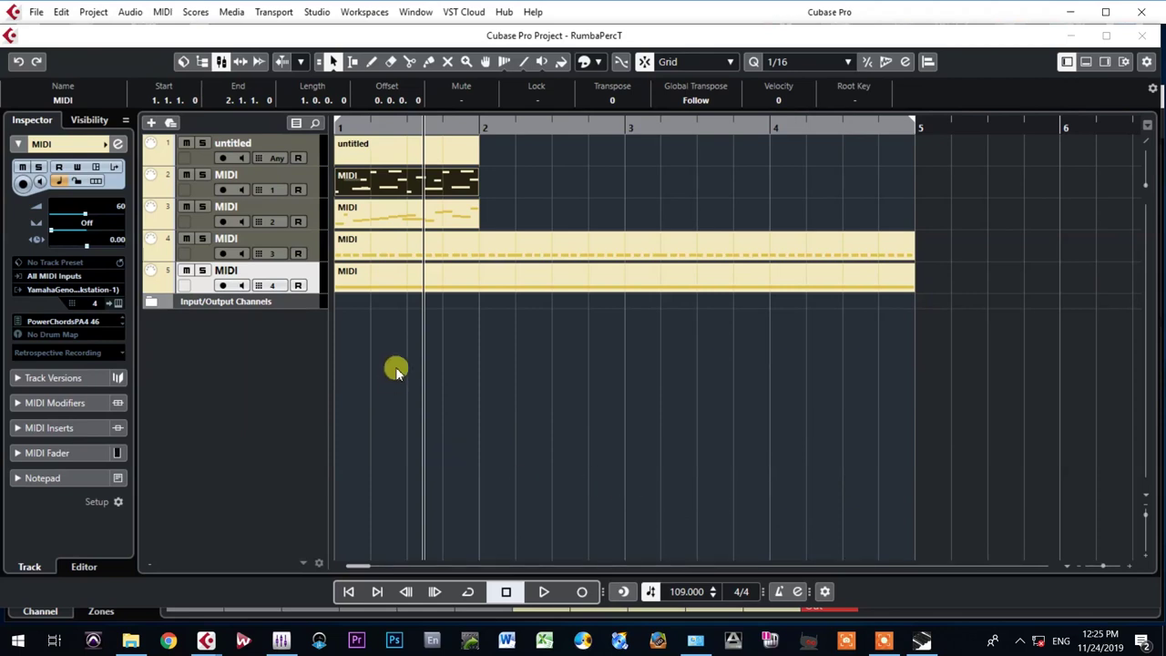
- Mute the first four tracks, leaving only track 5 with the PowerChords voice audible
{"action": "left_click", "coordinate": [391, 213]}
{"action": "left_click", "coordinate": [385, 188]}
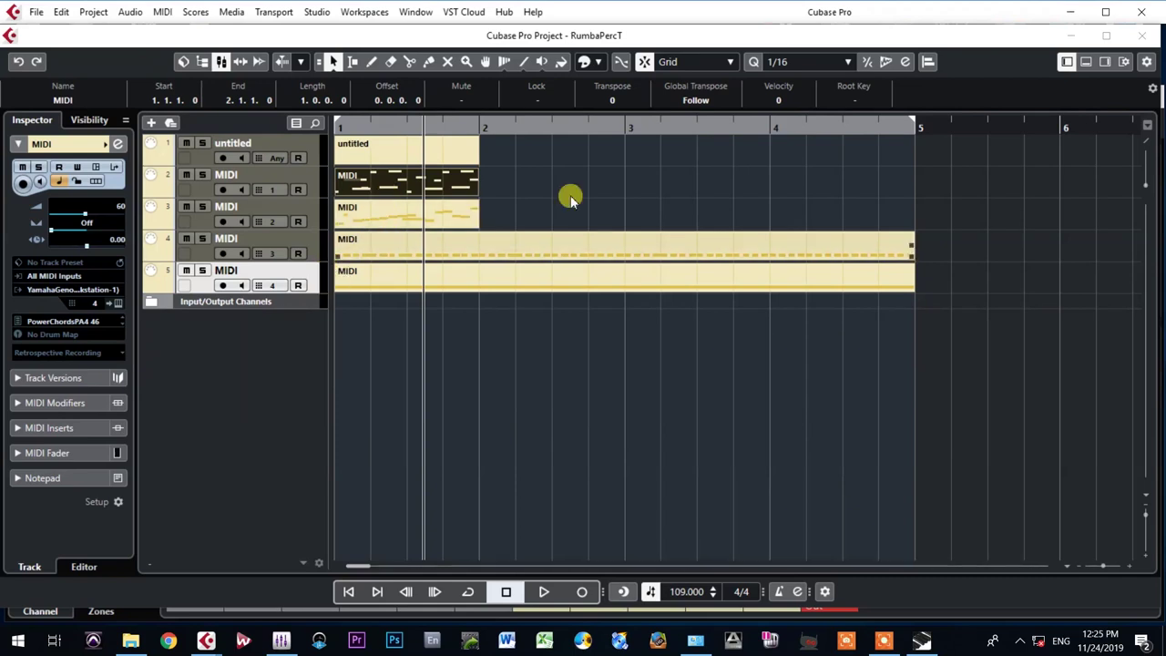
{"action": "left_click", "coordinate": [187, 239]}
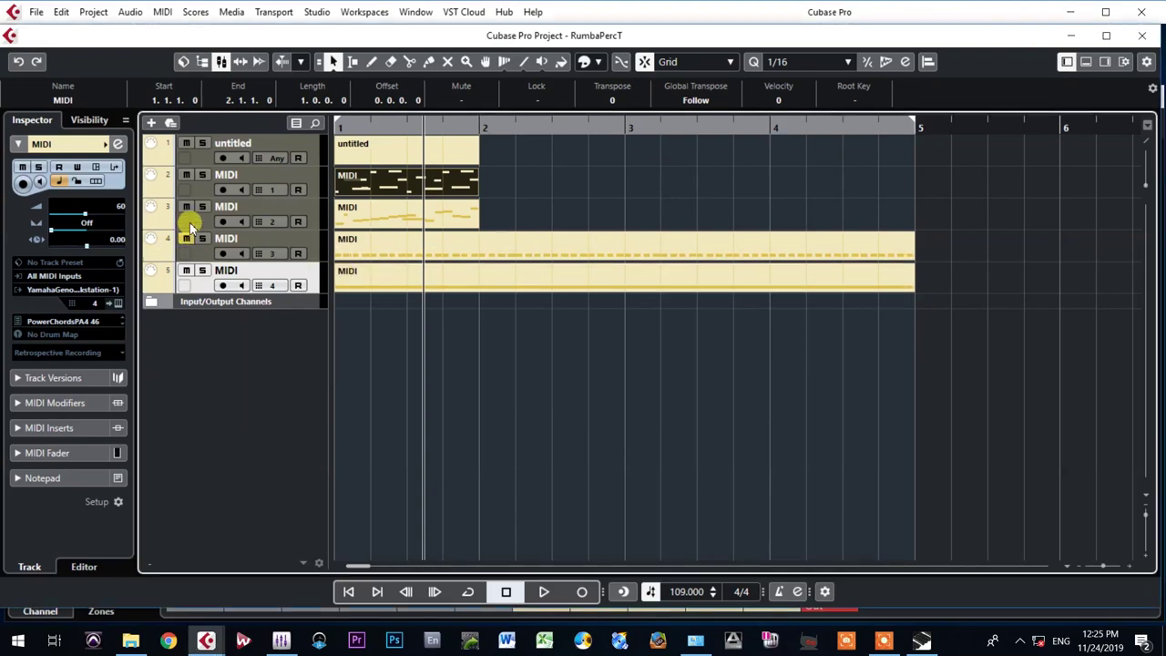
{"action": "left_click", "coordinate": [188, 208]}
{"action": "left_click", "coordinate": [185, 176]}
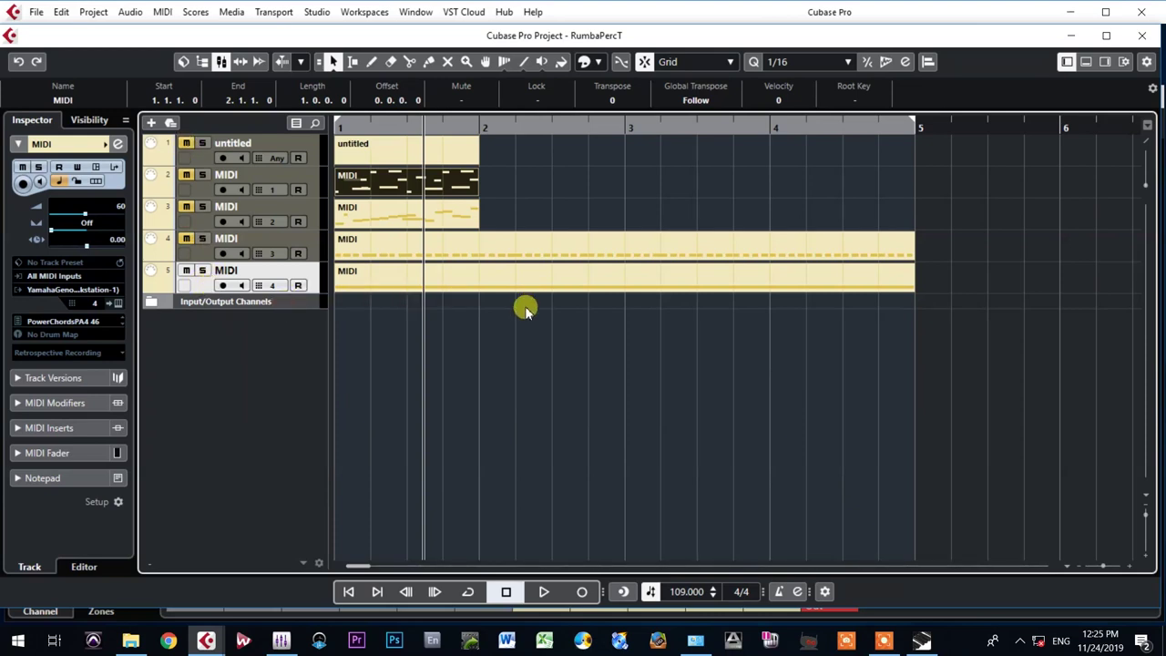
- Deselect all parts and audition track 5 by playing the project from its beginning
{"action": "left_click", "coordinate": [594, 379]}
{"action": "key", "text": "Home"}
{"action": "key", "text": "space"}
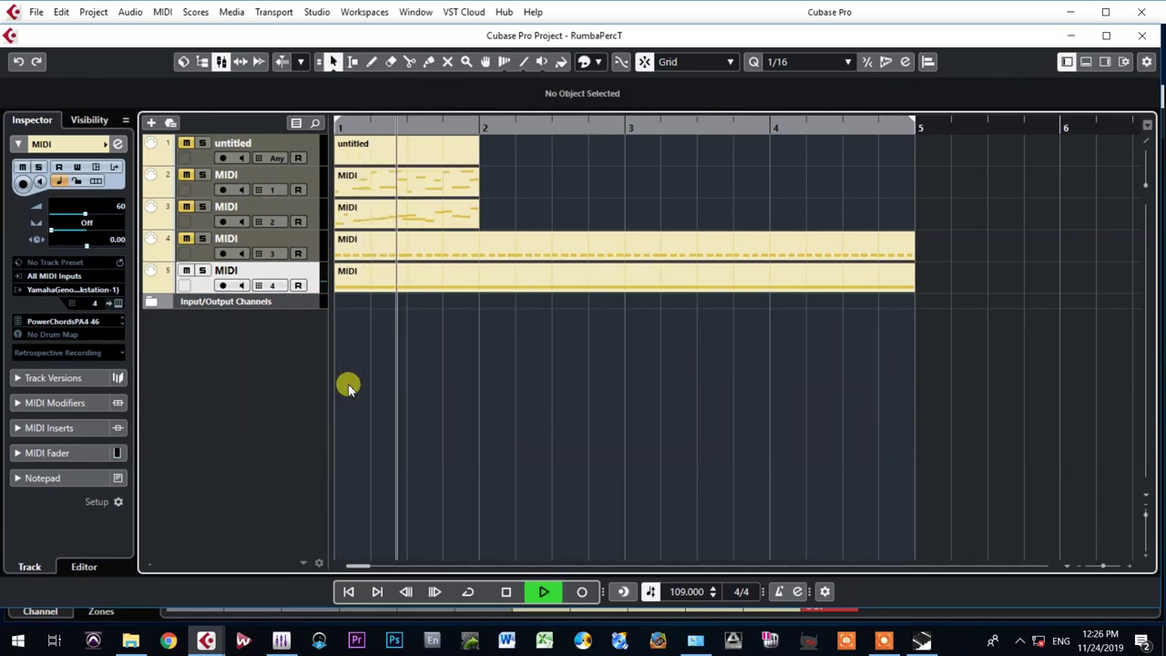
{"action": "key", "text": "space"}
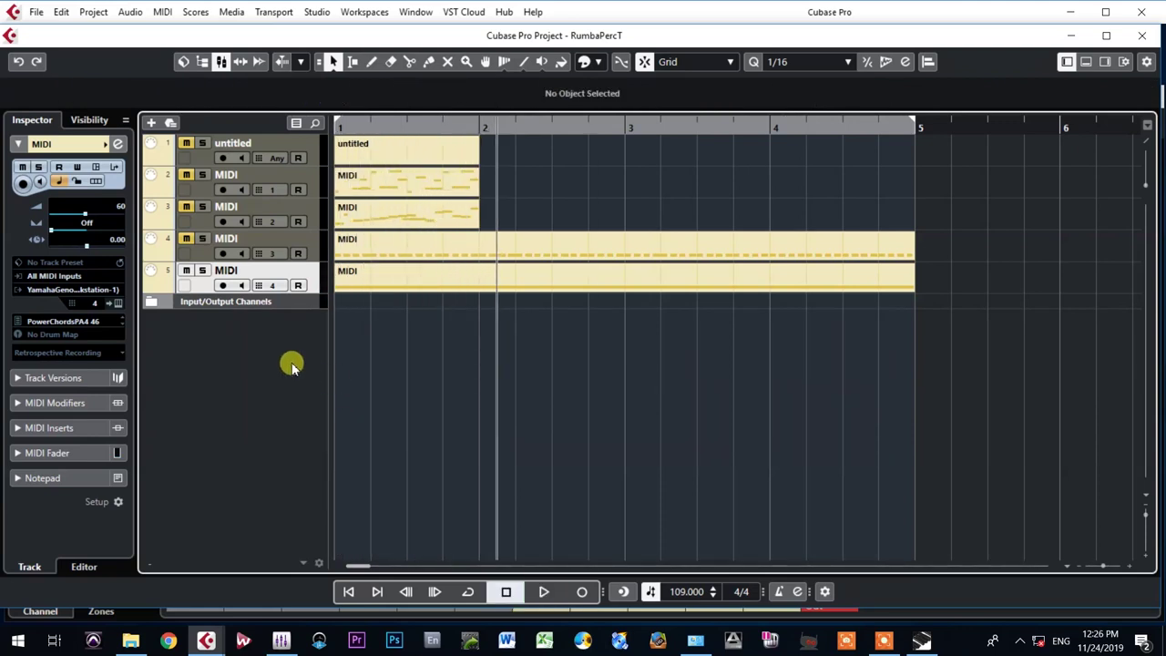
- Export the project as the Type 0 MIDI file PowChHoldTM.mid to the desktop's New folder (2)
{"action": "mouse_move", "coordinate": [437, 270]}
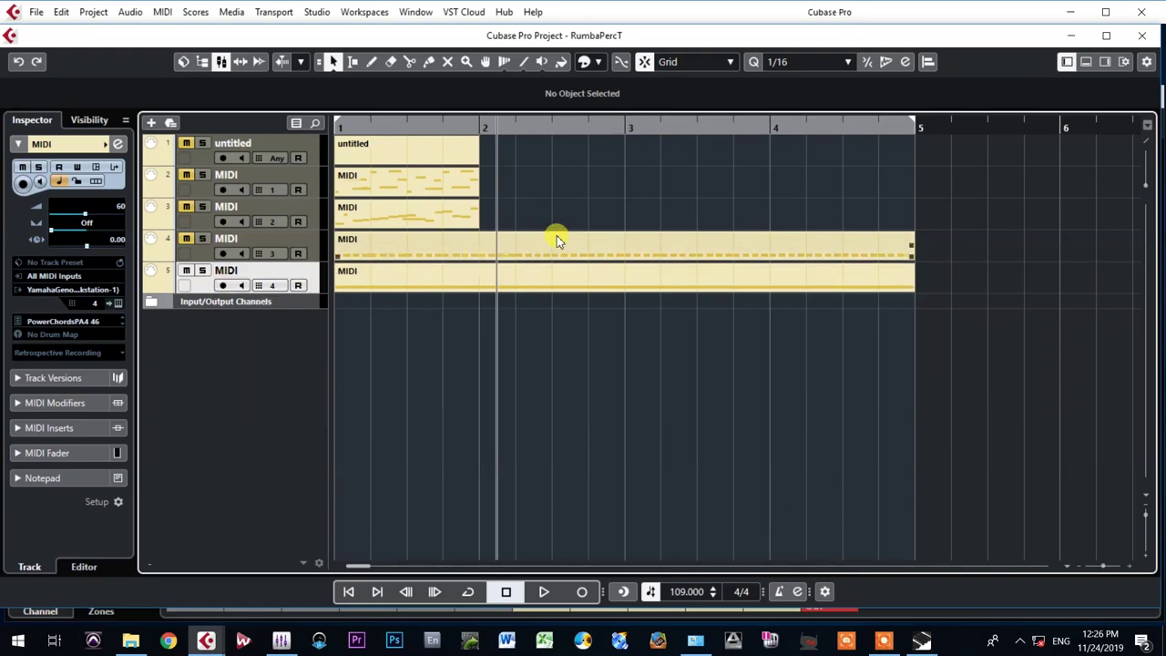
{"action": "key", "text": "alt"}
{"action": "key", "text": "alt+f"}
{"action": "key", "text": "e"}
{"action": "key", "text": "m"}
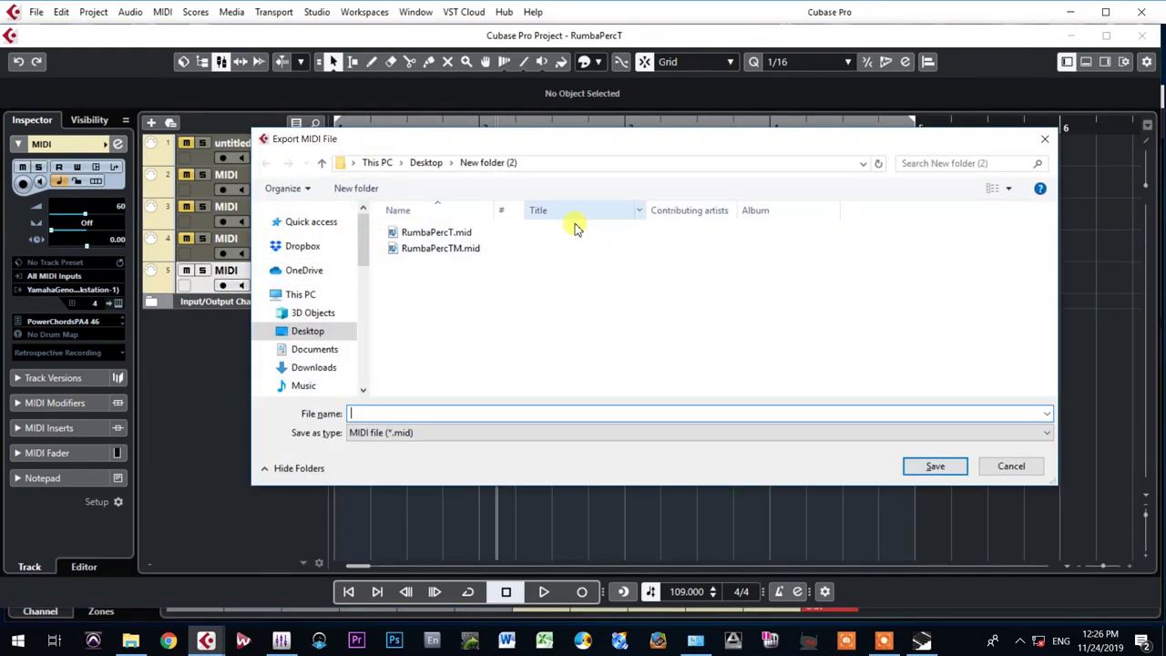
{"action": "left_click", "coordinate": [368, 415]}
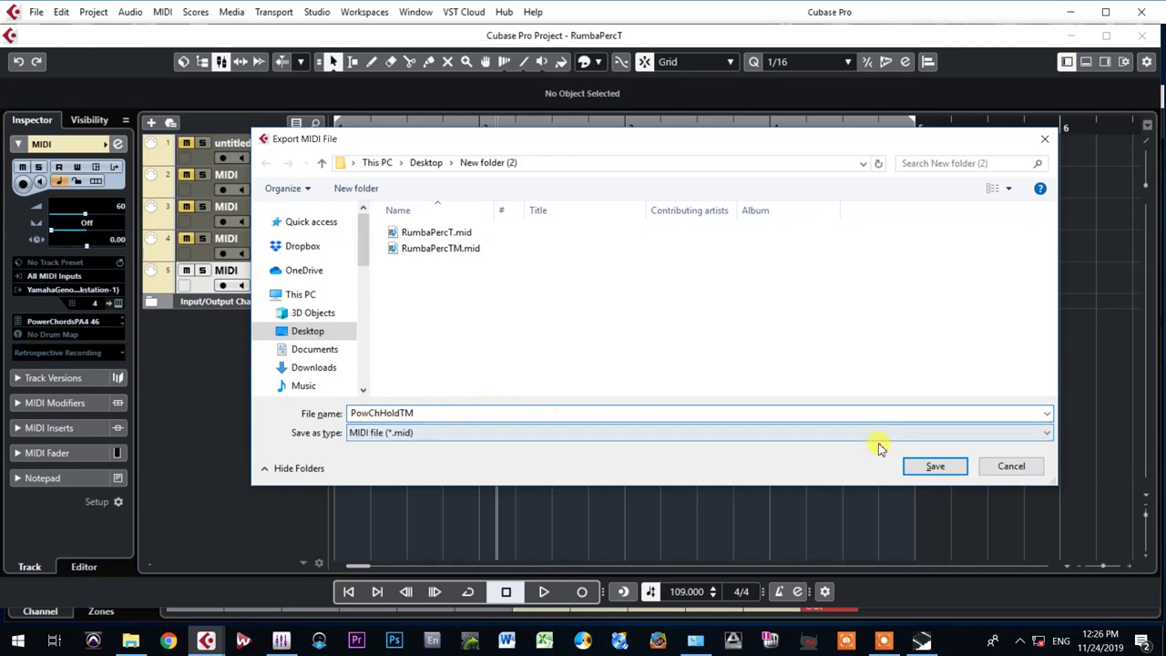
{"action": "left_click", "coordinate": [931, 466]}
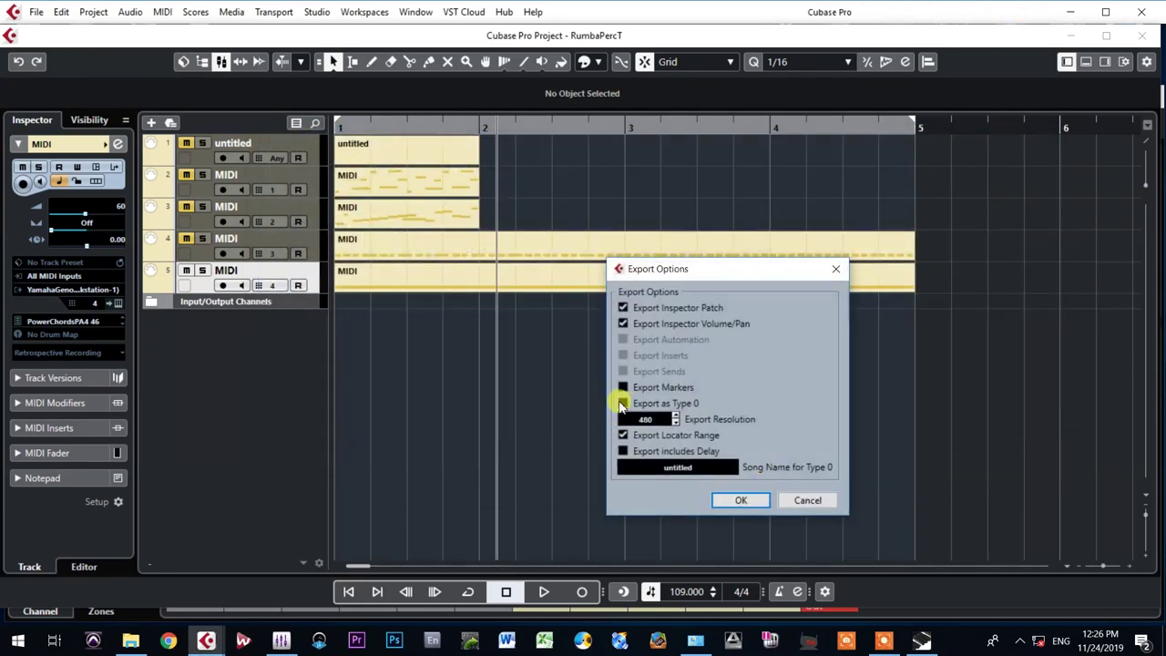
{"action": "left_click", "coordinate": [623, 403]}
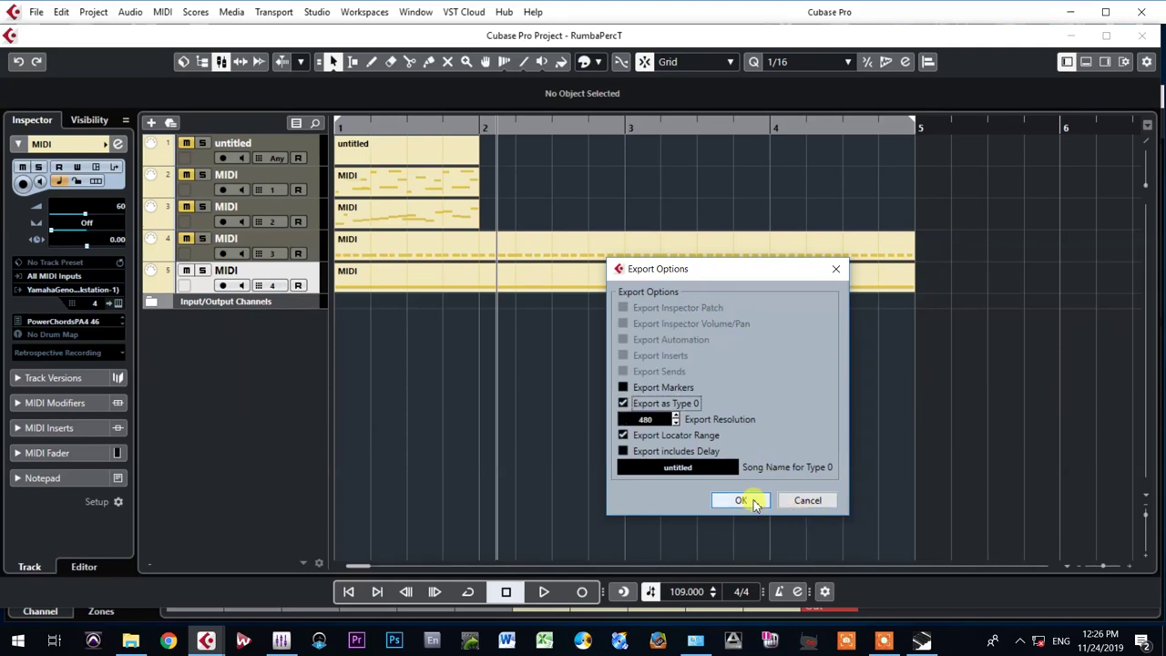
{"action": "left_click", "coordinate": [742, 501]}
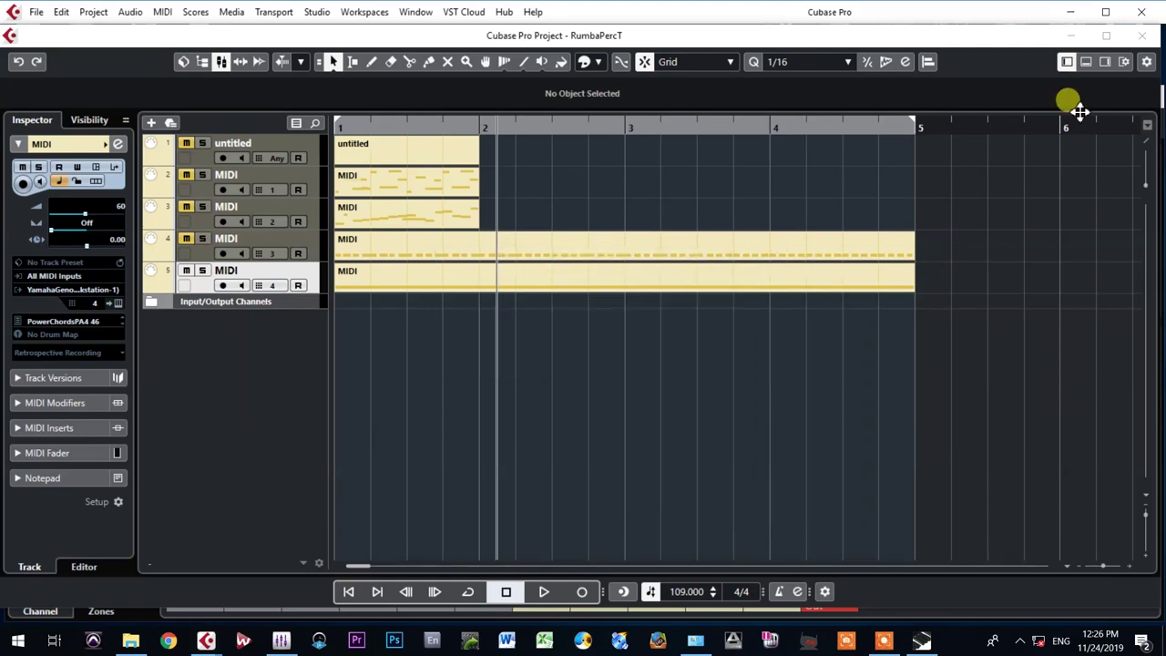
- Minimize Cubase, check the exported MIDI files in the desktop's New folder (2), and minimize the folder window
{"action": "left_click", "coordinate": [1074, 13]}
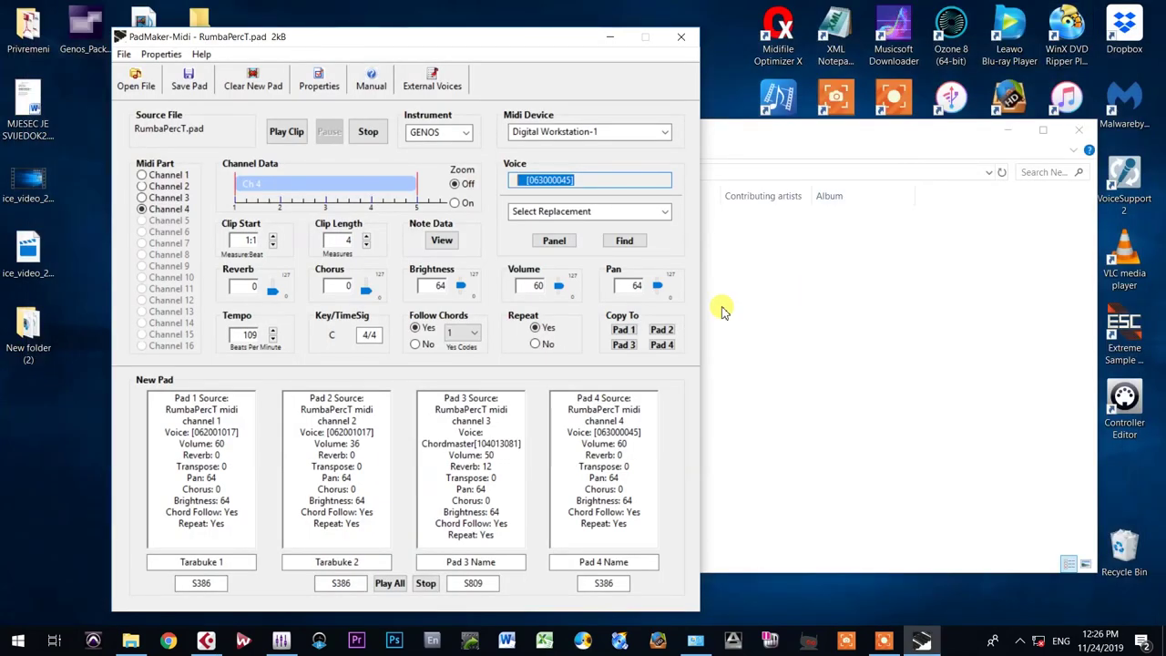
{"action": "double_click", "coordinate": [30, 336]}
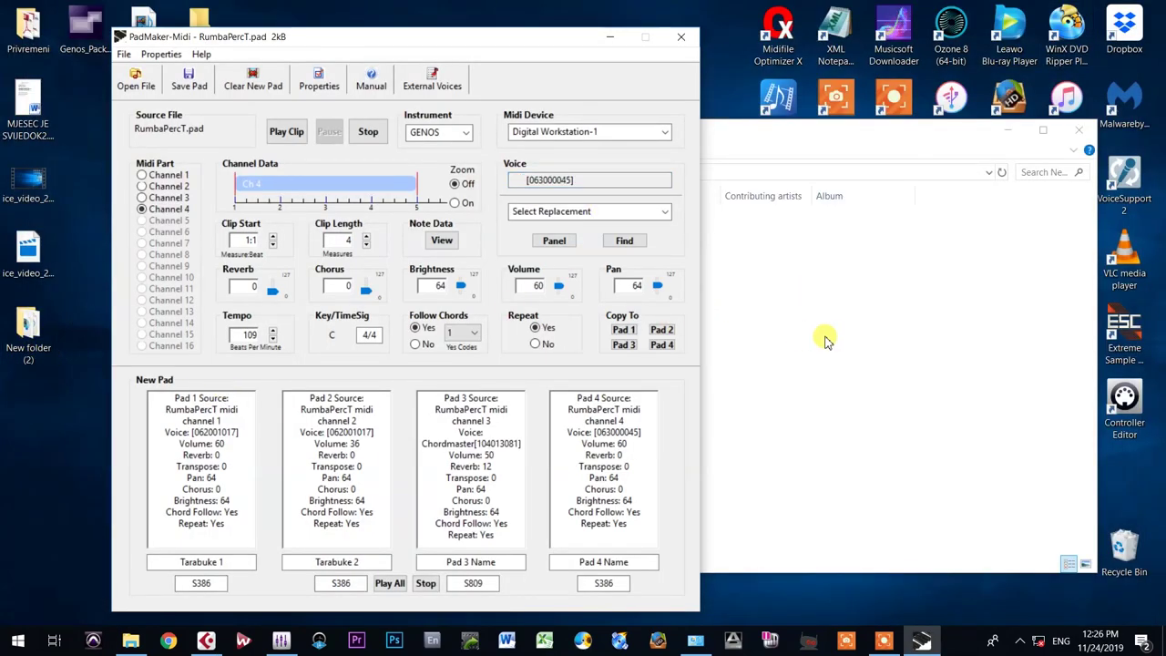
{"action": "left_click", "coordinate": [514, 252]}
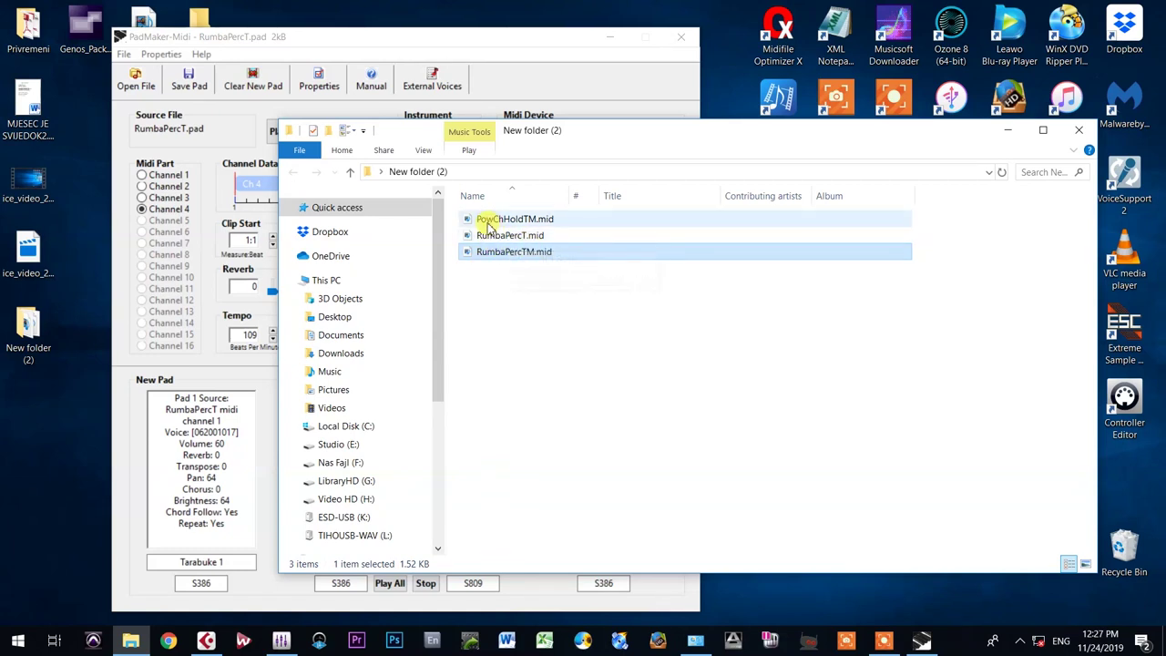
{"action": "left_click", "coordinate": [487, 221]}
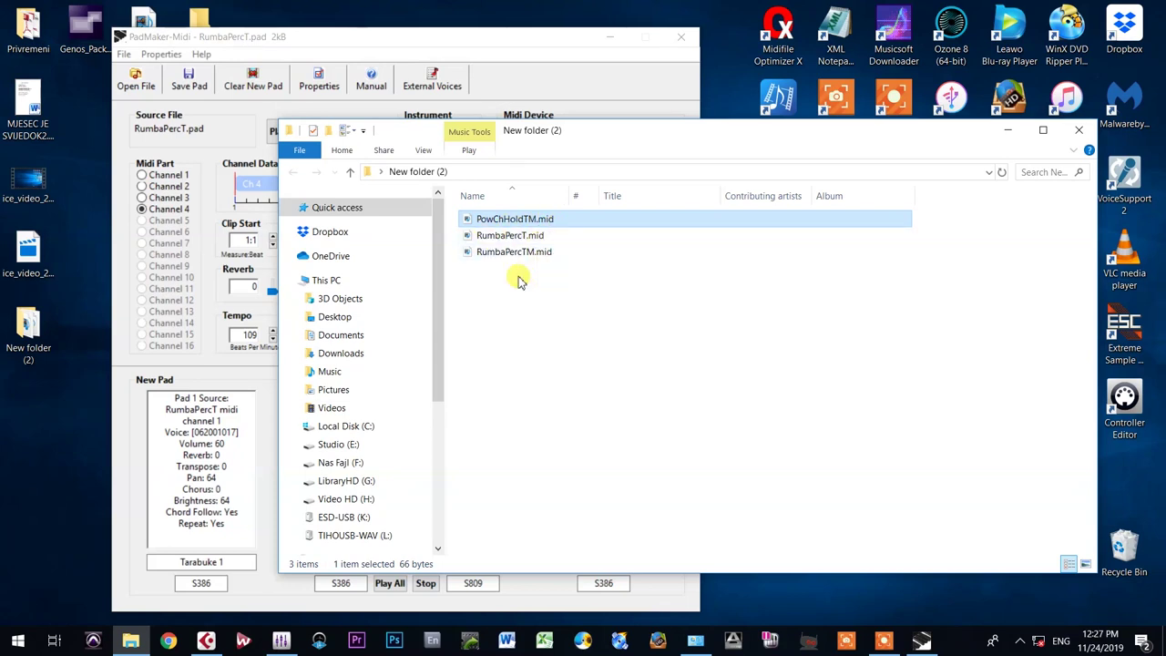
{"action": "left_click", "coordinate": [489, 238]}
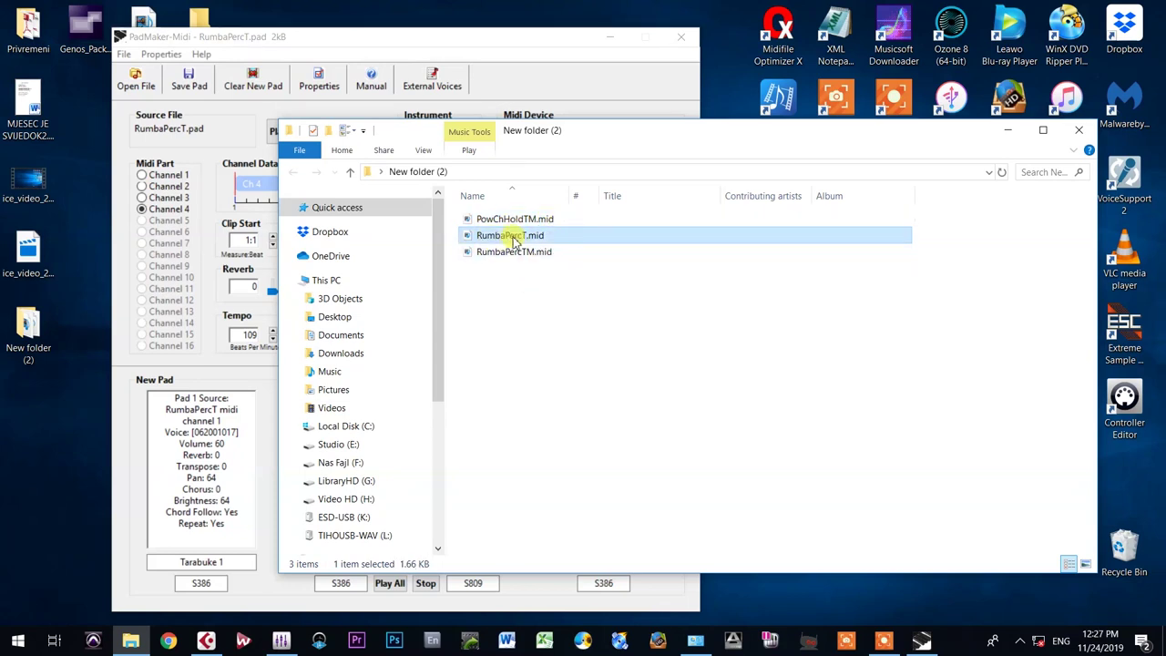
{"action": "left_click", "coordinate": [521, 254]}
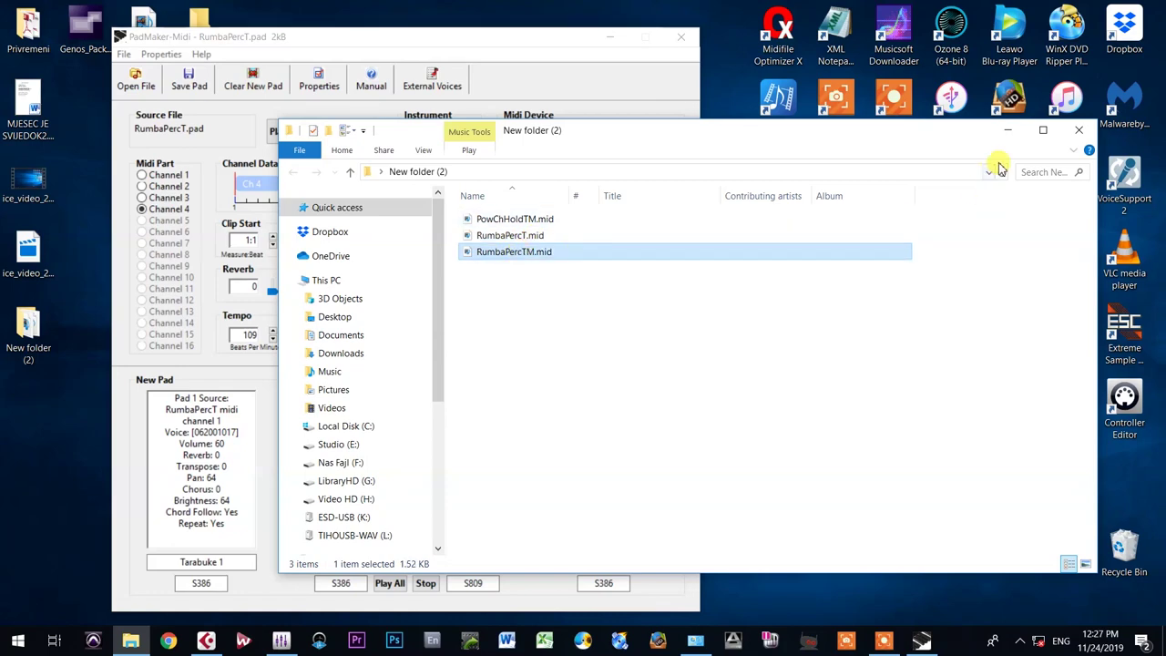
{"action": "left_click", "coordinate": [1006, 132]}
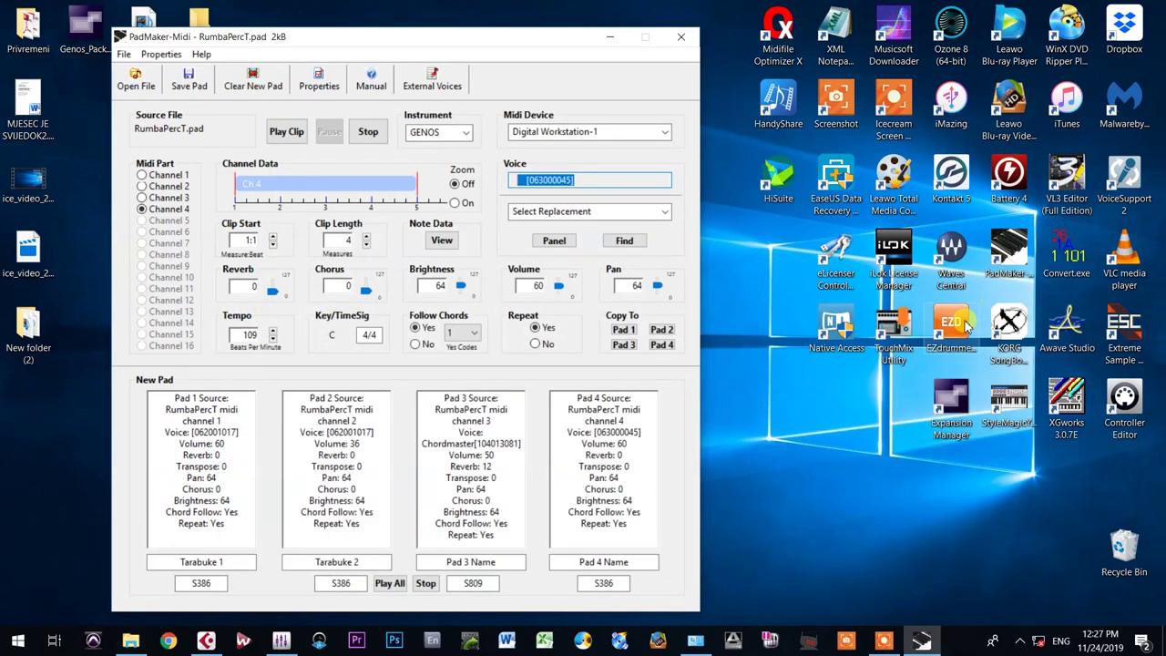
- Open RumbaPercTM.mid from New folder (2) in a second PadMaker-Midi window, and move the RumbaPercT.pad window aside so both are visible
{"action": "left_click", "coordinate": [1014, 238]}
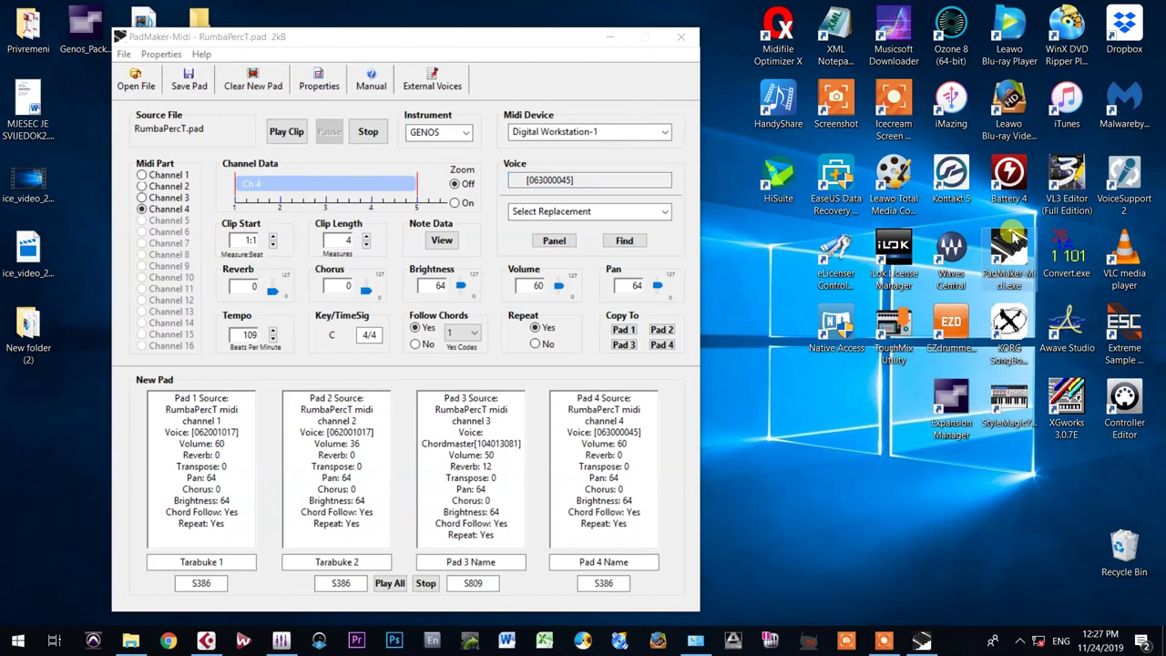
{"action": "double_click", "coordinate": [1014, 238]}
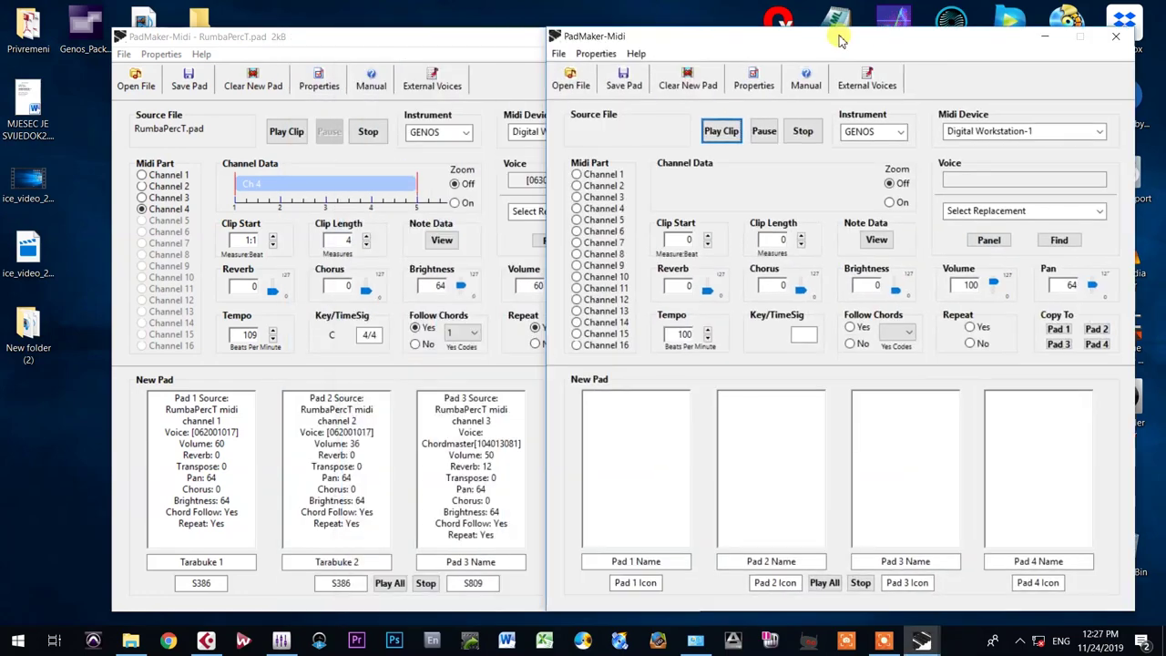
{"action": "left_click", "coordinate": [568, 82]}
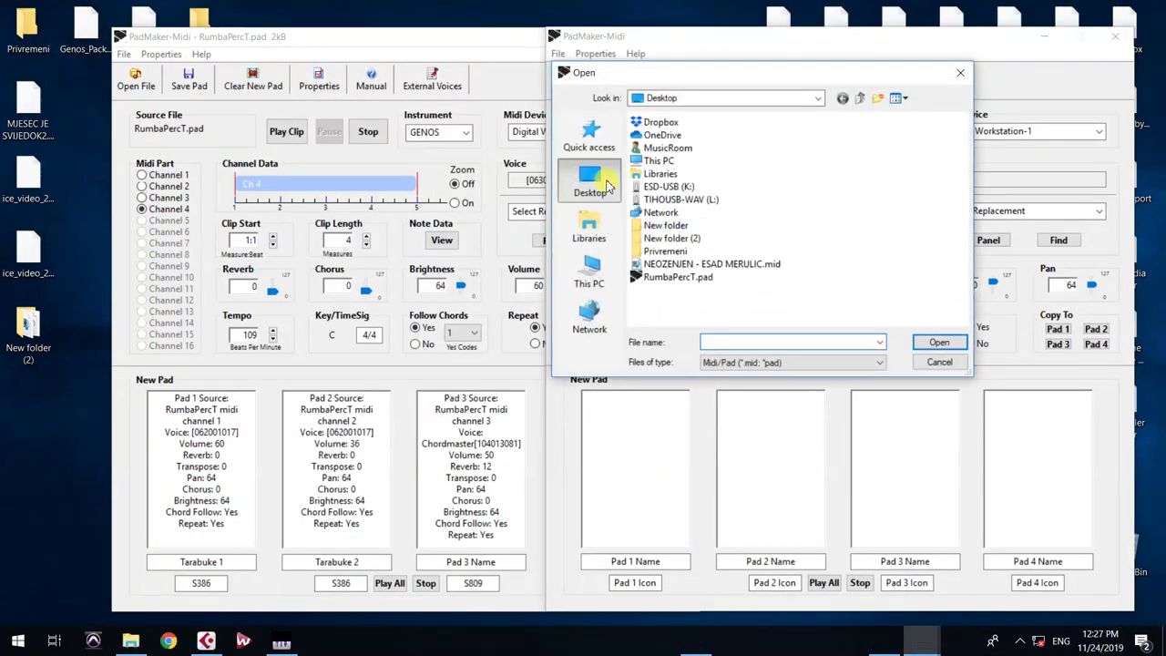
{"action": "double_click", "coordinate": [667, 237]}
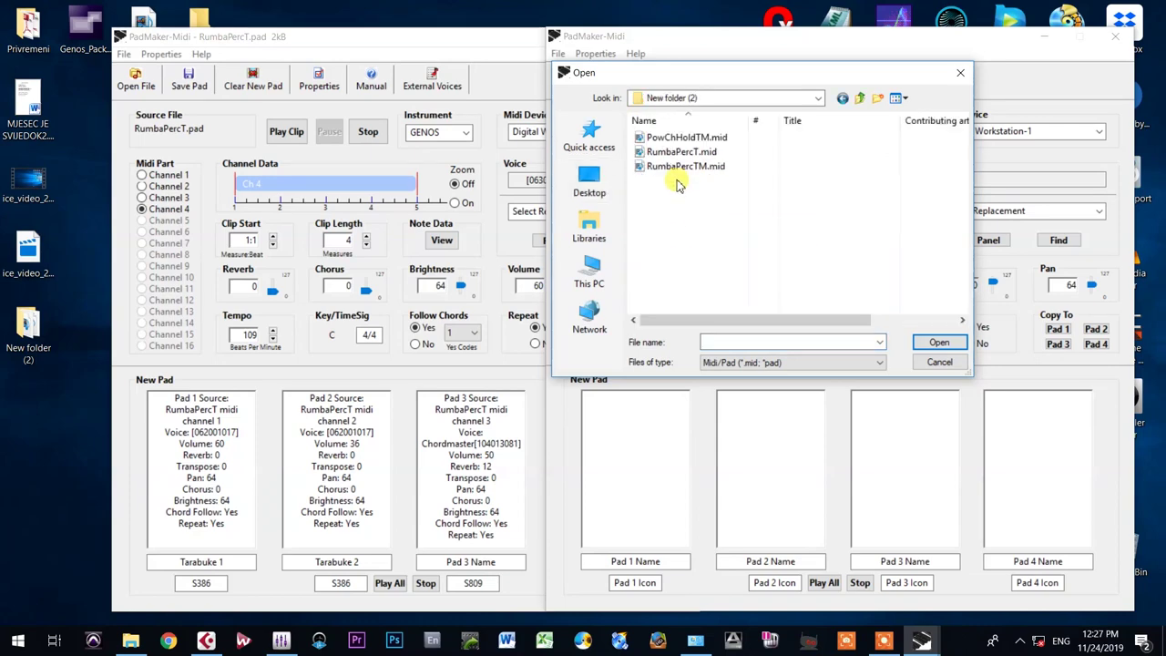
{"action": "left_click", "coordinate": [679, 167]}
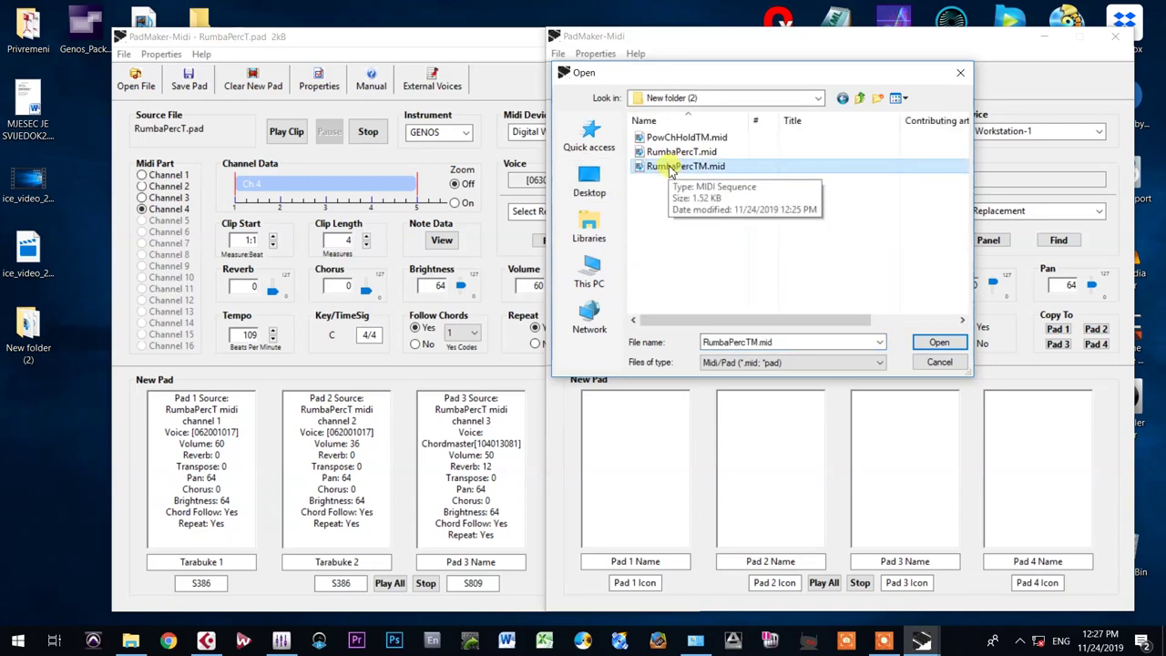
{"action": "left_click", "coordinate": [964, 340]}
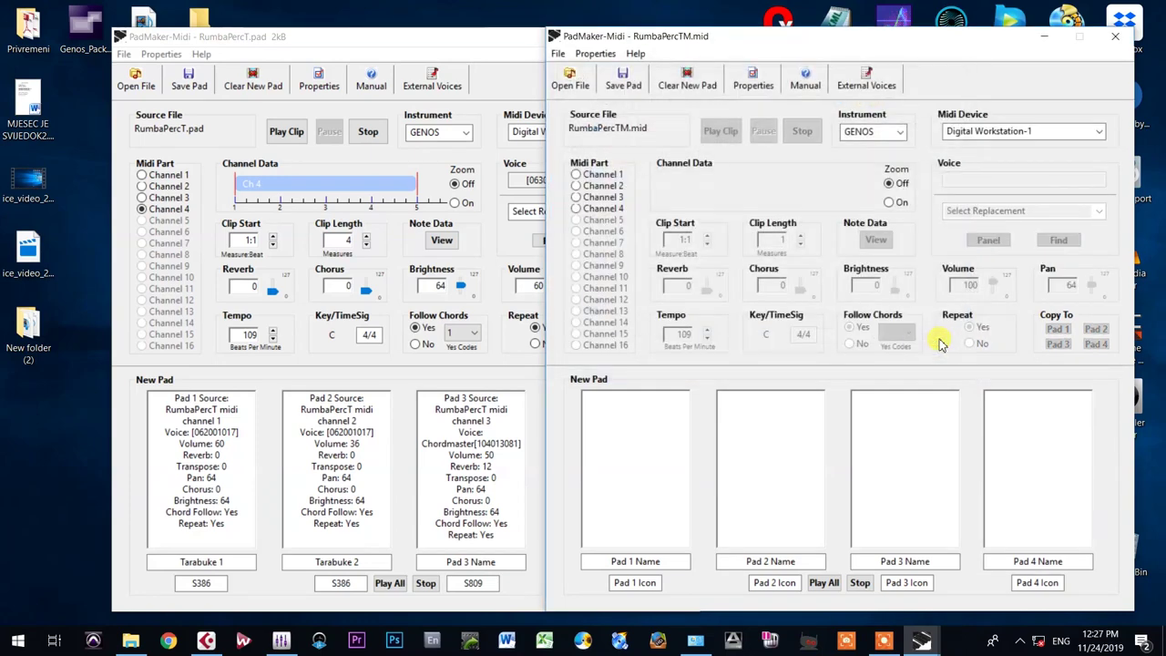
{"action": "left_click_drag", "start_coordinate": [373, 38], "coordinate": [272, 31]}
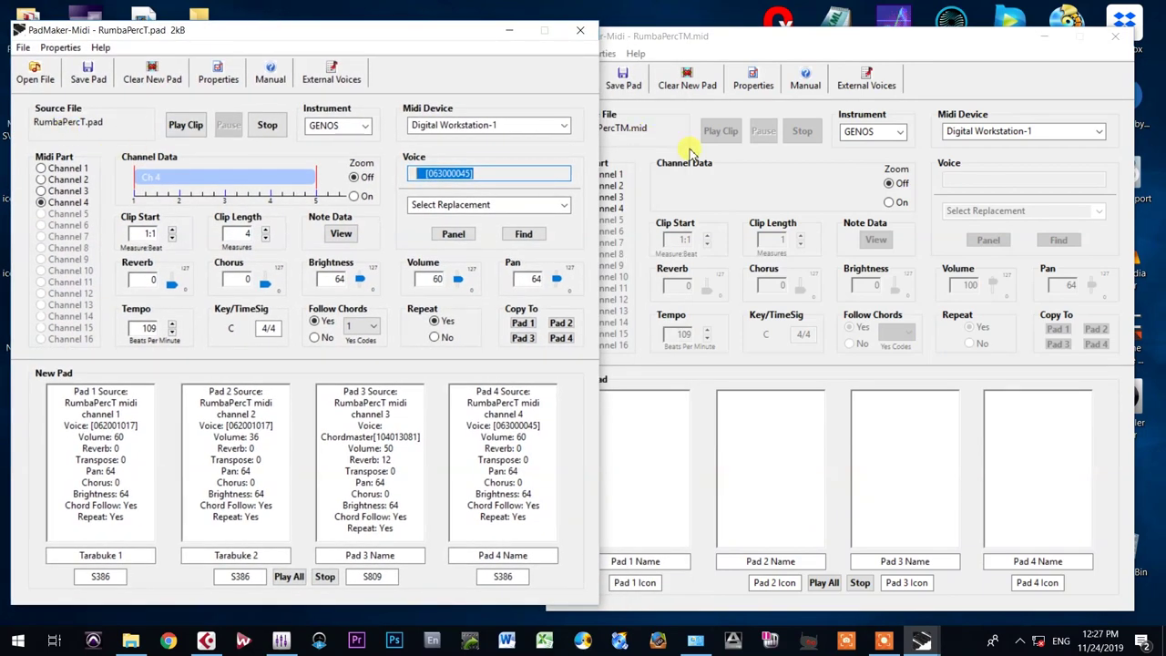
{"action": "left_click", "coordinate": [625, 141]}
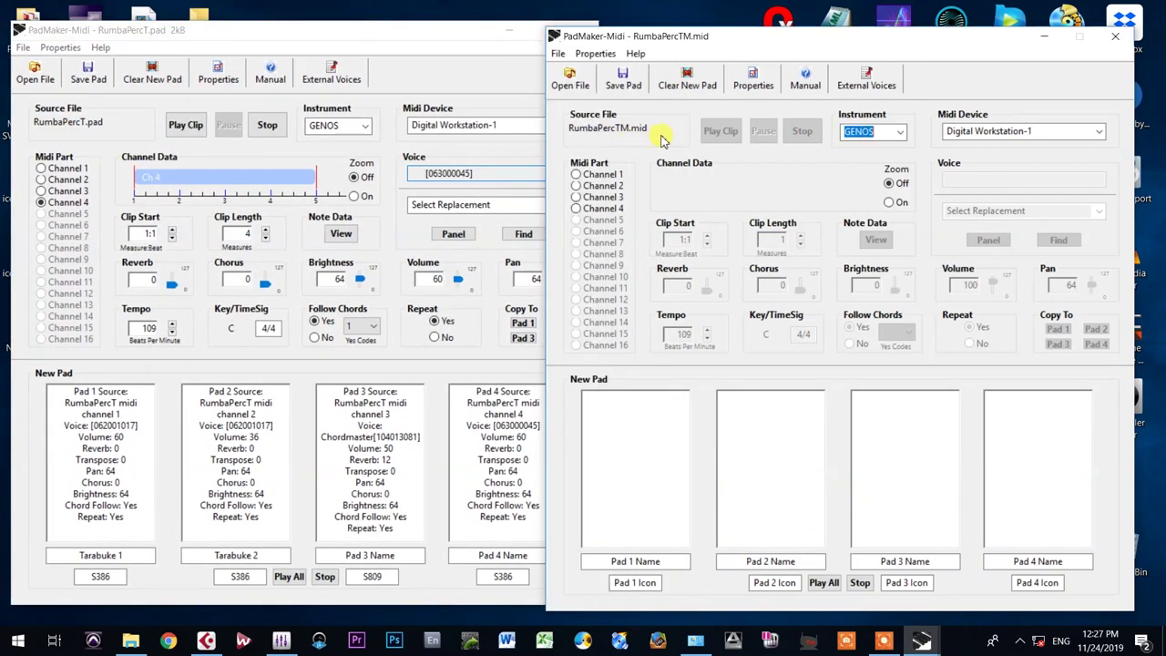
- Try setting Follow Chords to No for channel 1 of RumbaPercTM.mid, and review the settings of the other channels
{"action": "left_click", "coordinate": [577, 174]}
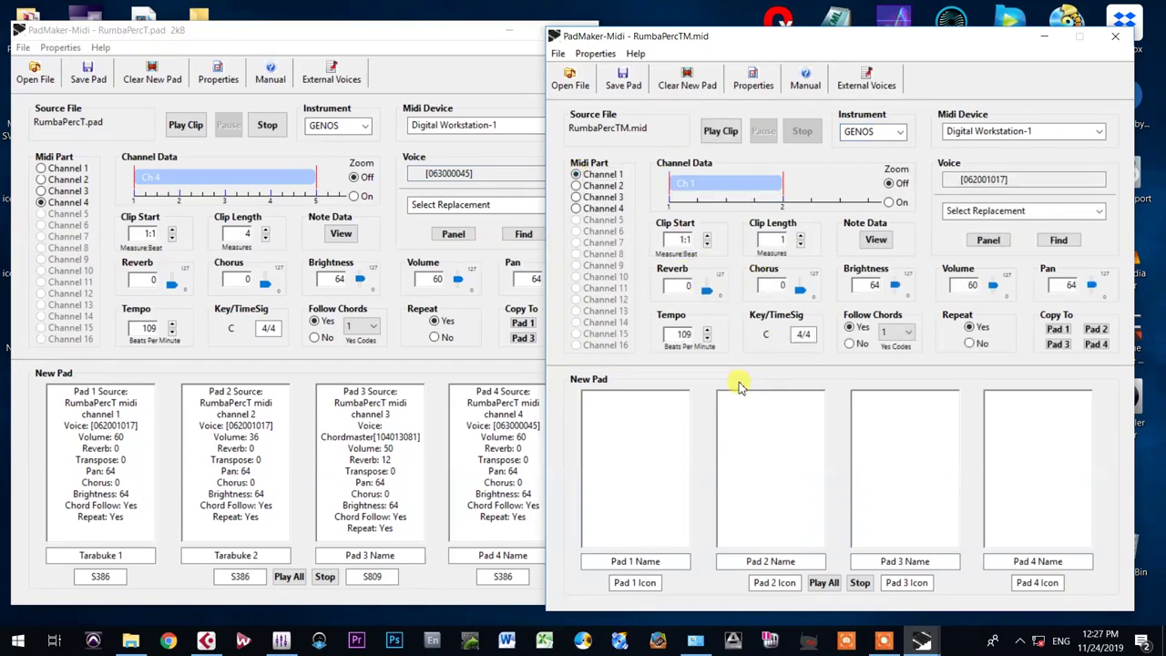
{"action": "left_click", "coordinate": [849, 343]}
{"action": "left_click", "coordinate": [577, 187]}
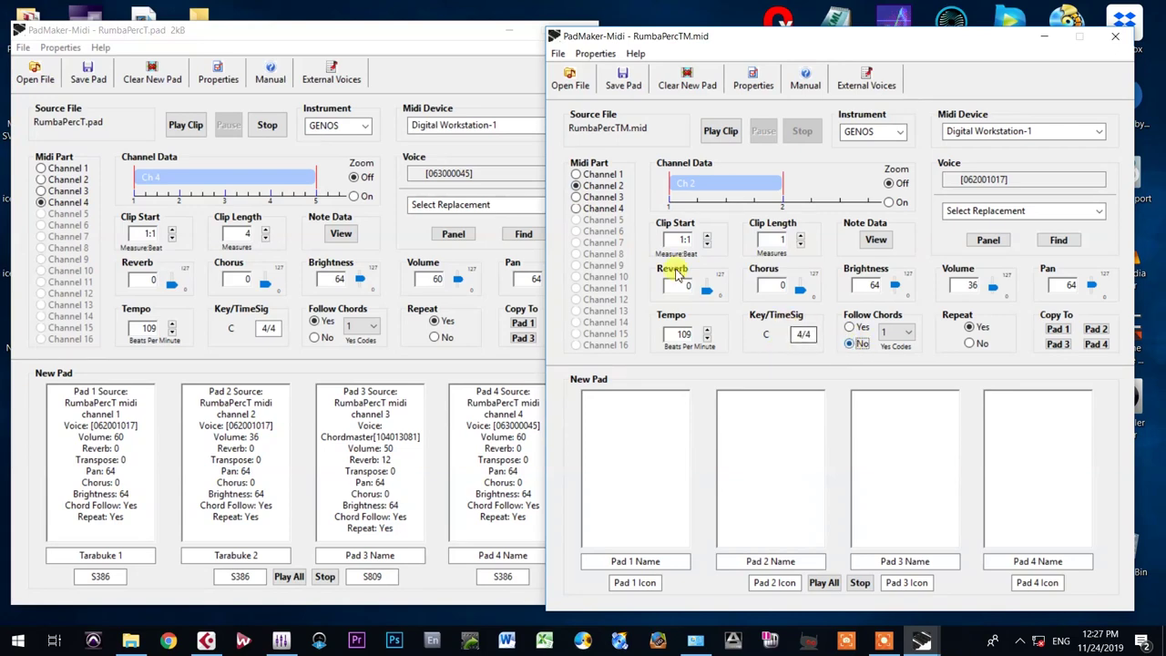
{"action": "left_click", "coordinate": [576, 197]}
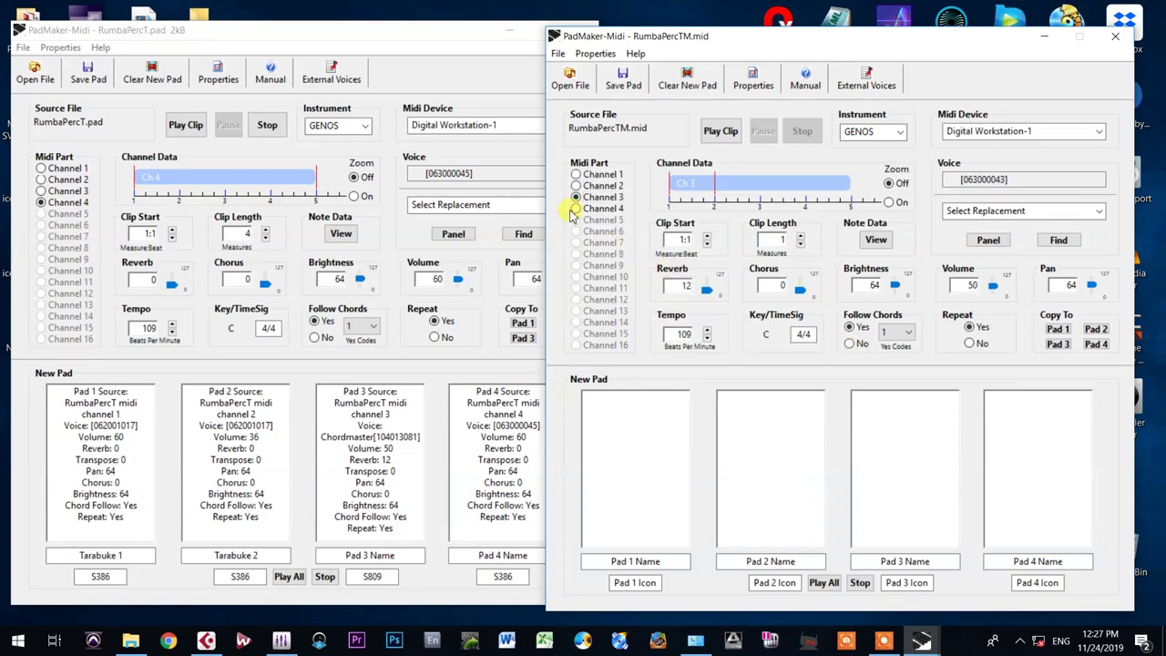
- Copy channels 1 to 4 of RumbaPercTM.mid to Pads 1 to 4 of the new pad, in matching order
{"action": "left_click", "coordinate": [576, 174]}
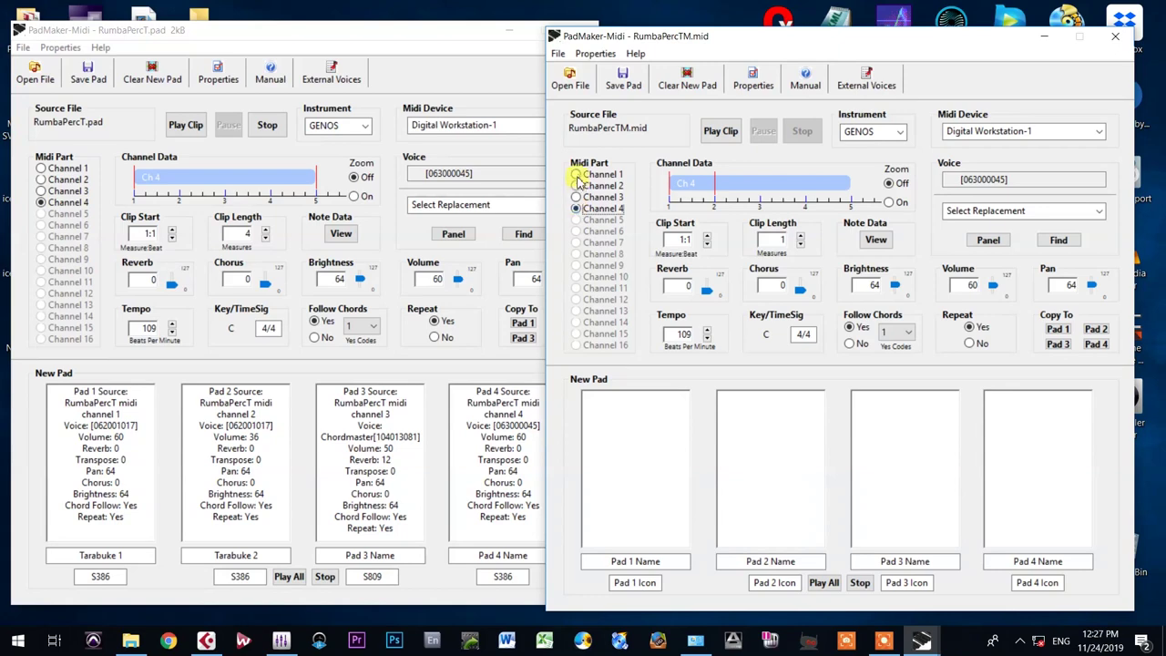
{"action": "left_click", "coordinate": [1057, 330]}
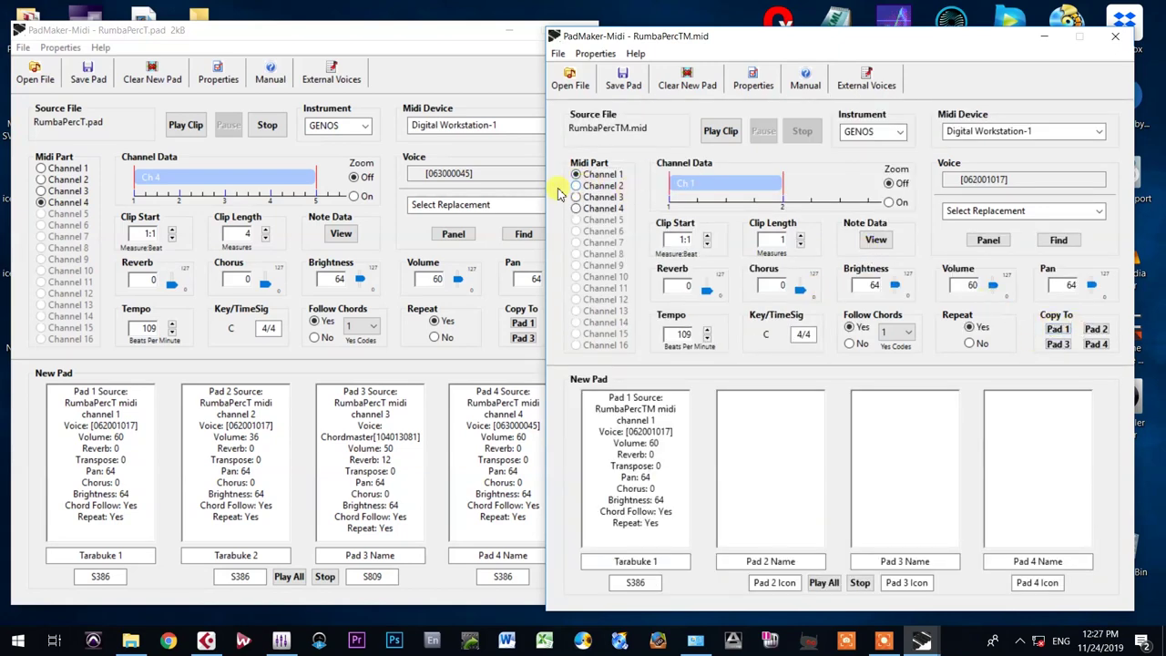
{"action": "left_click", "coordinate": [576, 186]}
{"action": "left_click", "coordinate": [1096, 329]}
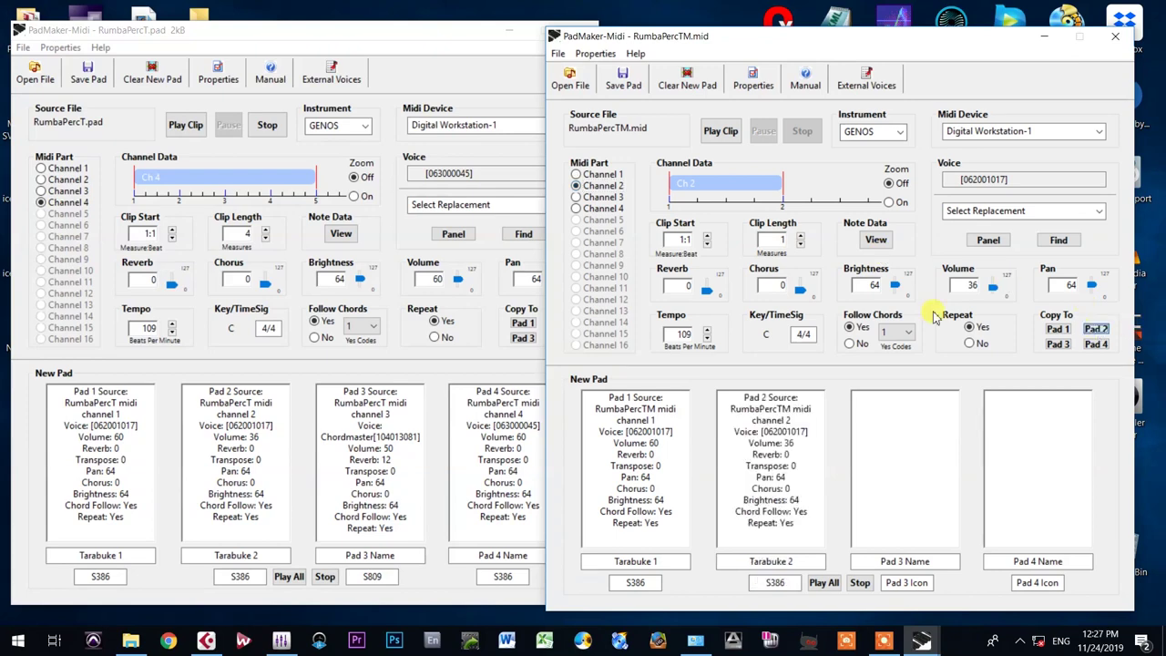
{"action": "left_click", "coordinate": [576, 197]}
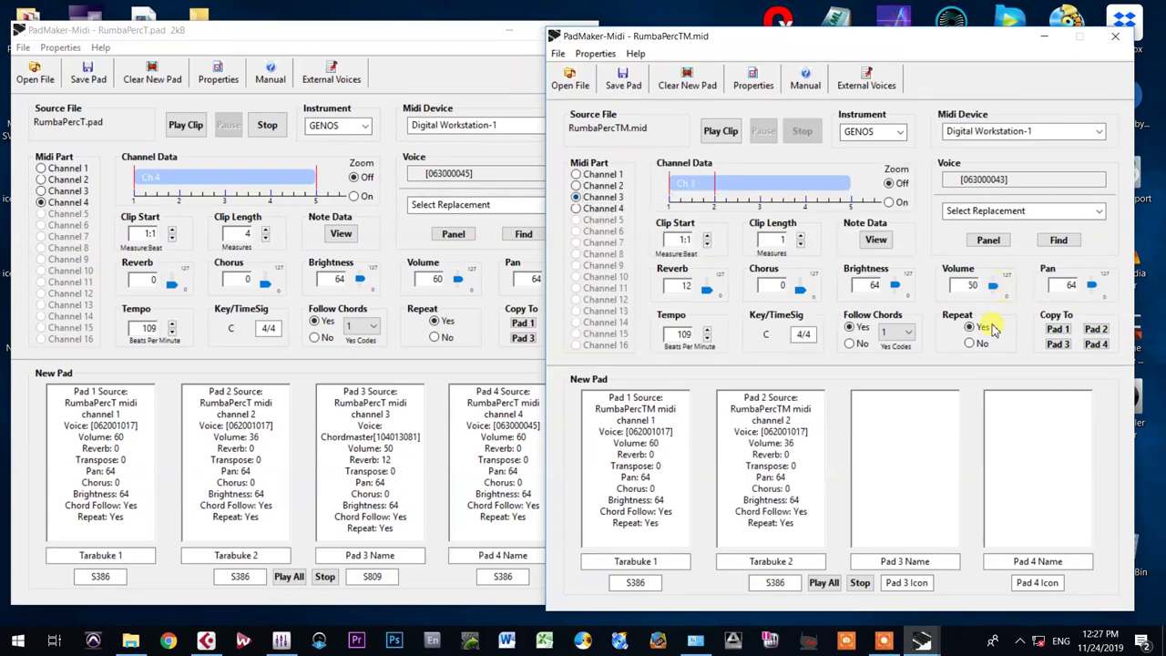
{"action": "left_click", "coordinate": [1059, 344]}
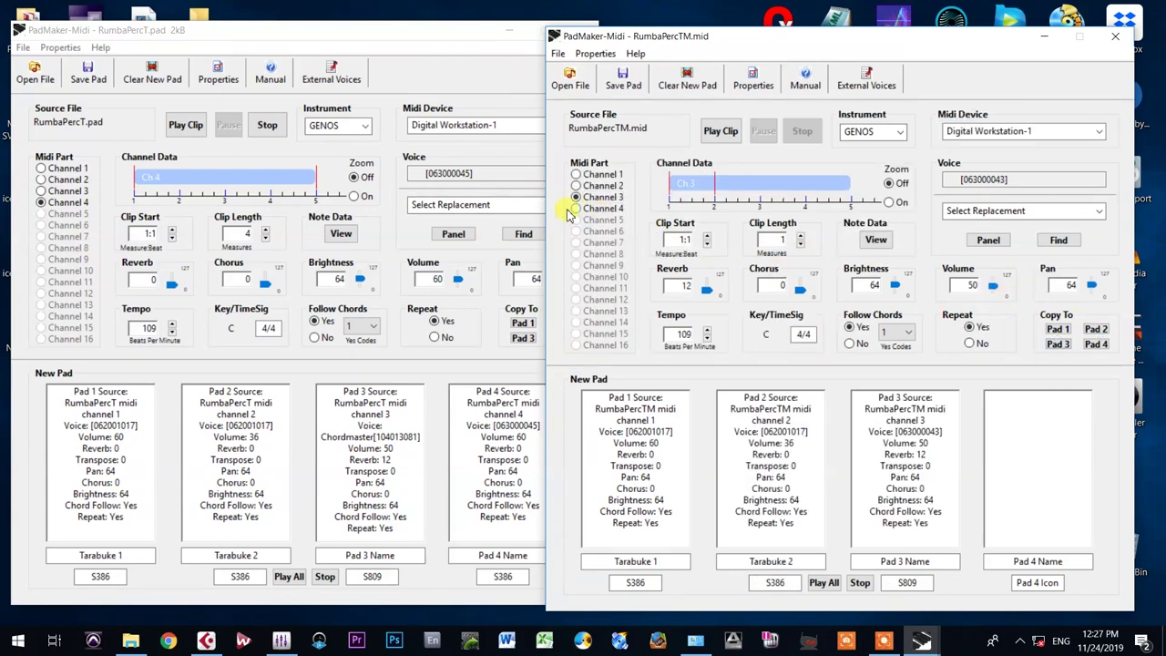
{"action": "left_click", "coordinate": [577, 207]}
{"action": "left_click", "coordinate": [1096, 344]}
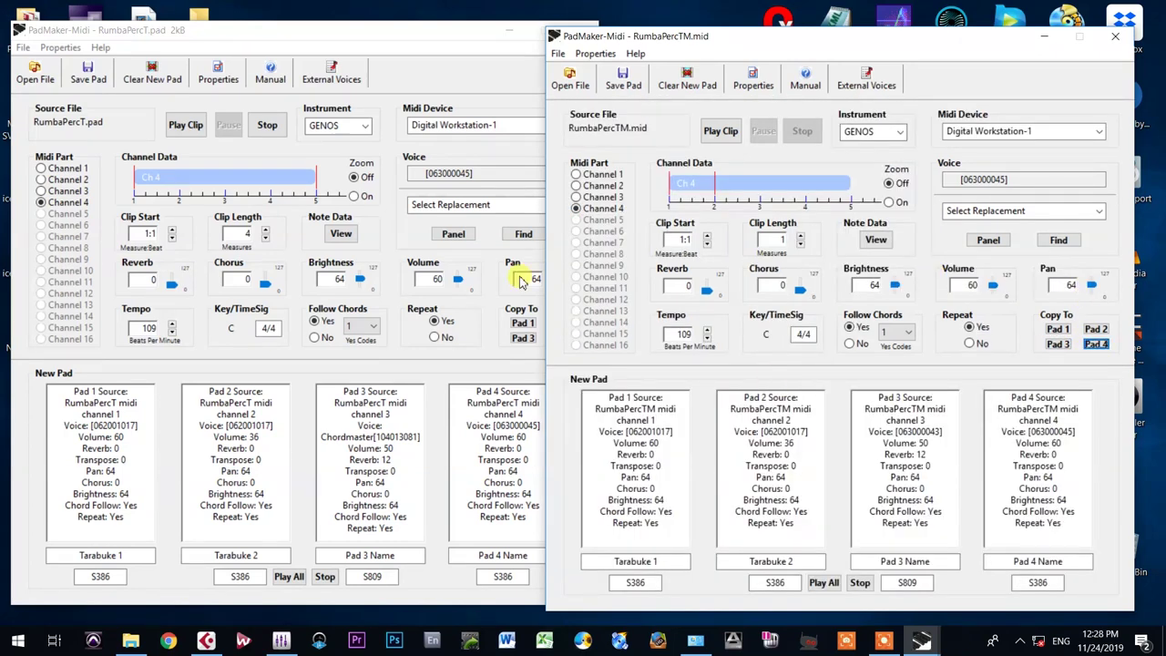
- Select channel 1 in both PadMaker-Midi windows and play its clip from RumbaPercT.pad
{"action": "left_click", "coordinate": [576, 174]}
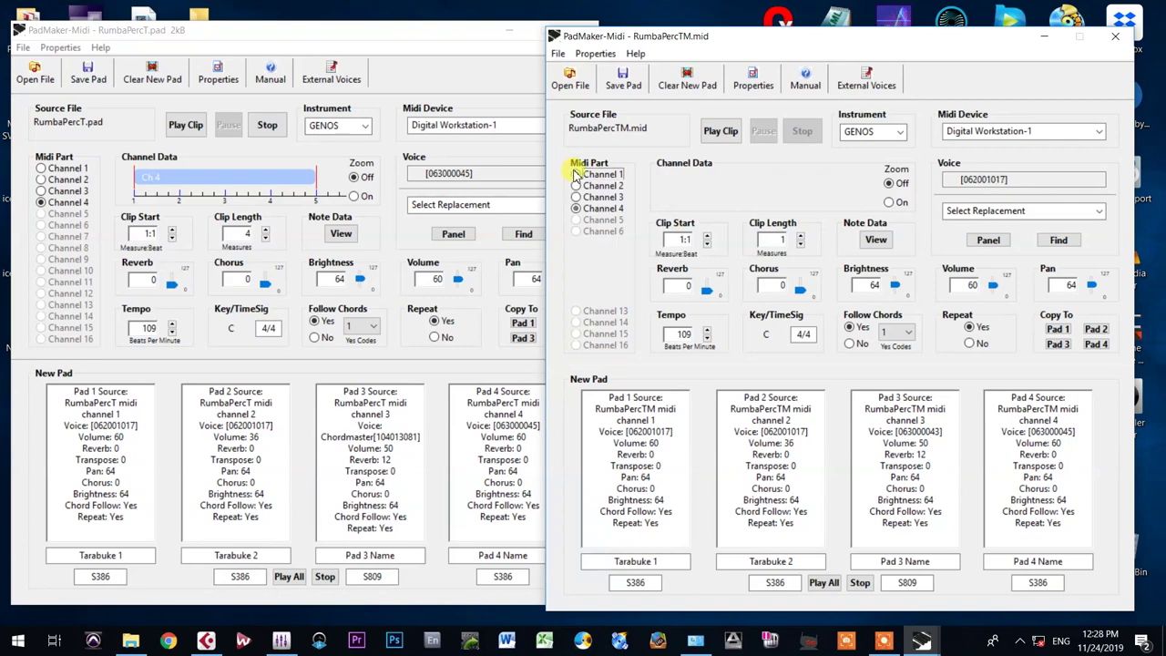
{"action": "left_click", "coordinate": [42, 169]}
{"action": "left_click", "coordinate": [180, 127]}
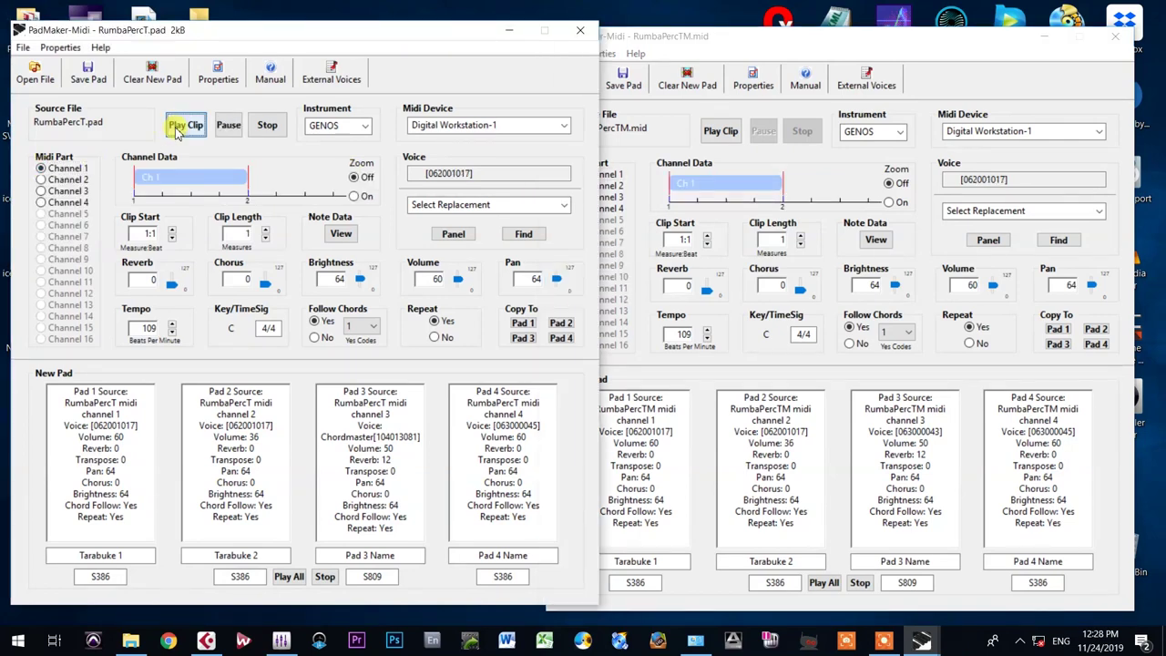
{"action": "left_click", "coordinate": [267, 125]}
- Play the clips of channels 2 and 1 of RumbaPercTM.mid, stopping each after a brief listen
{"action": "left_click", "coordinate": [691, 130]}
{"action": "key", "text": "Down"}
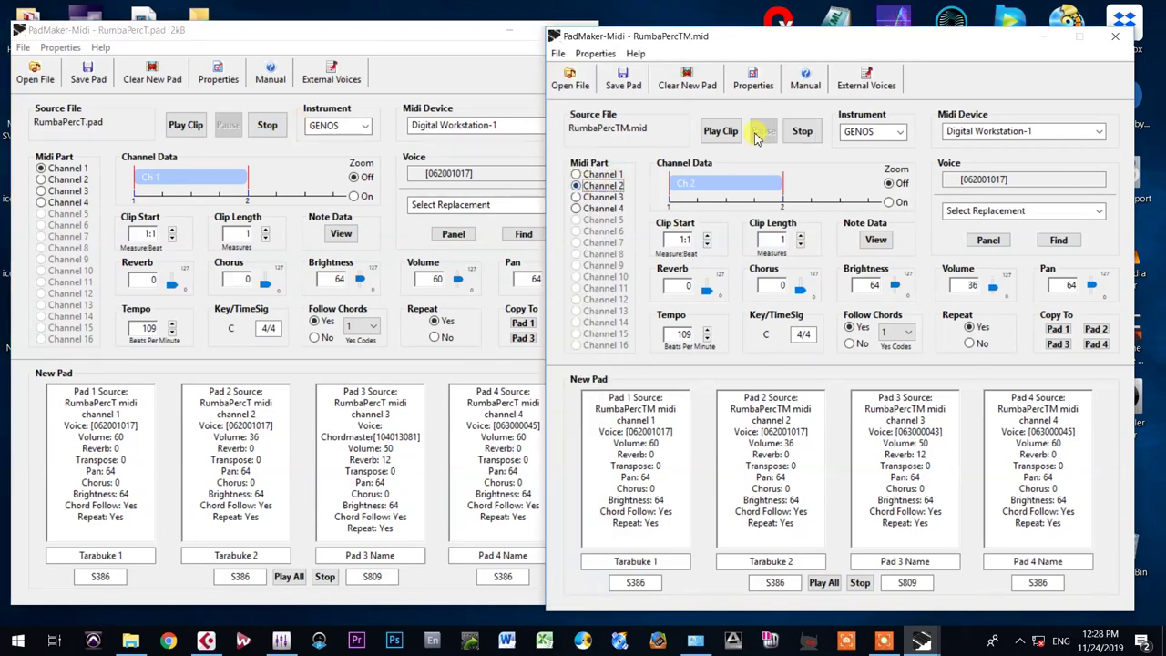
{"action": "left_click", "coordinate": [726, 133]}
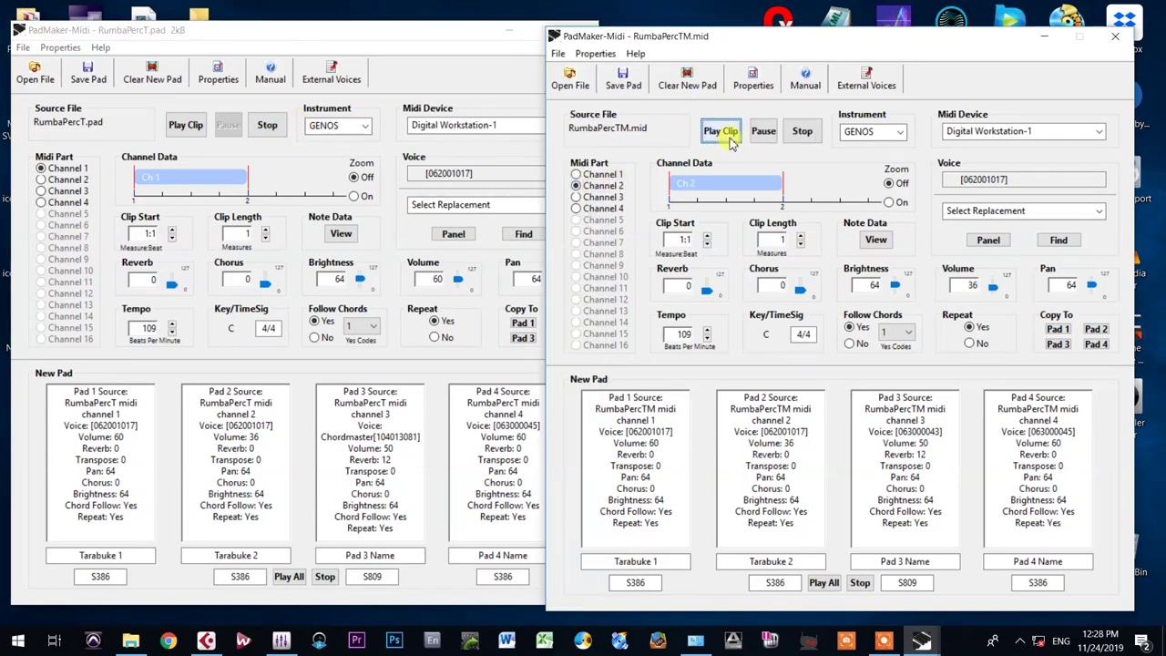
{"action": "left_click", "coordinate": [801, 131]}
{"action": "left_click", "coordinate": [575, 174]}
{"action": "left_click", "coordinate": [719, 133]}
{"action": "left_click", "coordinate": [802, 132]}
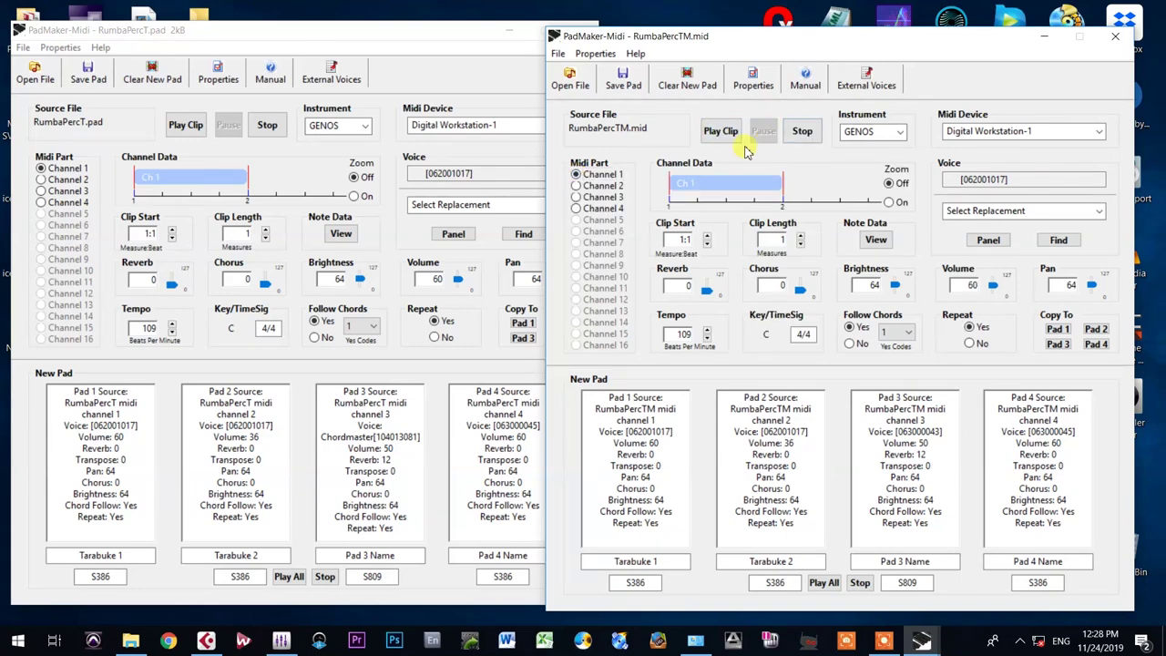
- Compare the channel 1 clip of RumbaPercT.pad with that of RumbaPercTM.mid by playing both in turn
{"action": "left_click", "coordinate": [177, 125]}
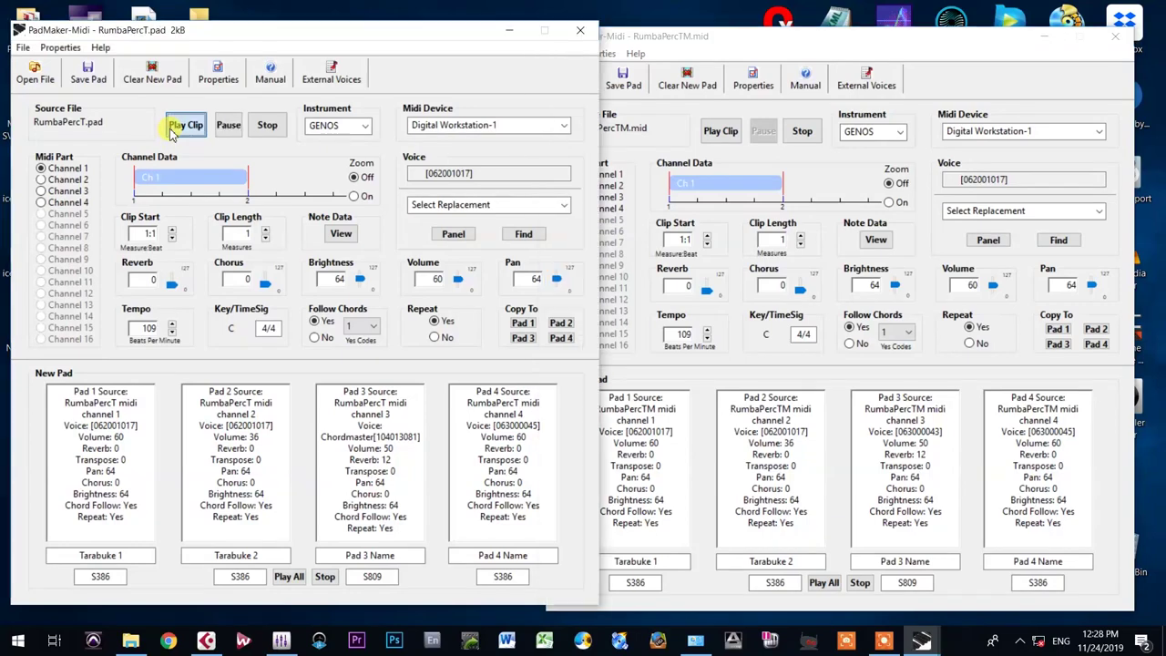
{"action": "left_click", "coordinate": [266, 125]}
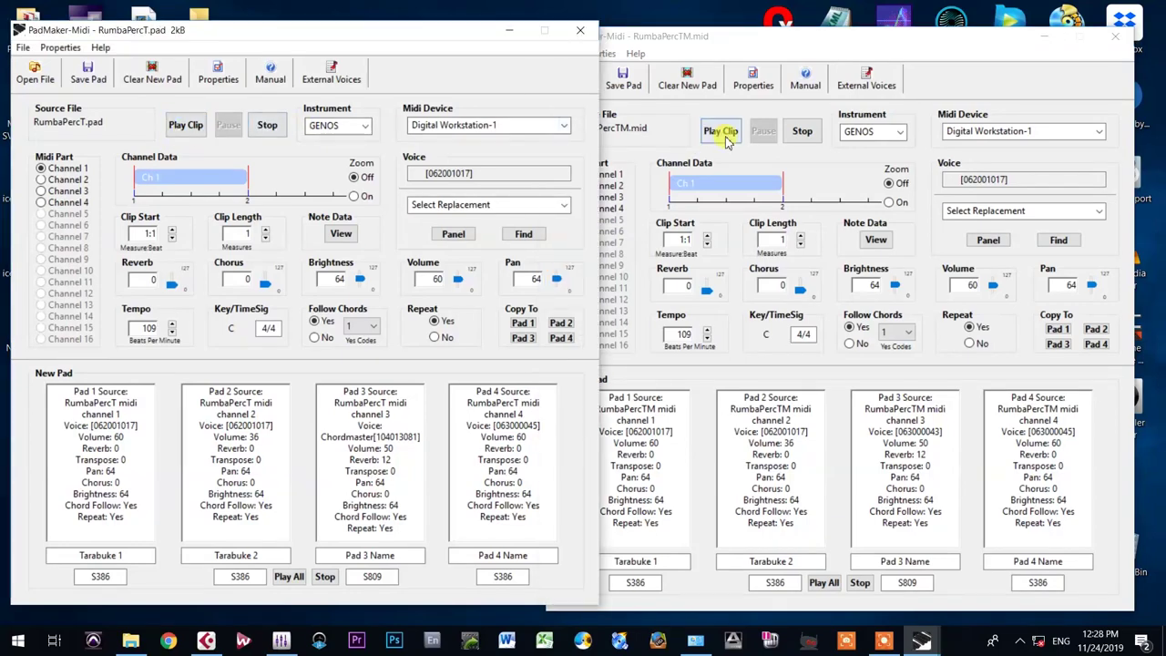
{"action": "left_click", "coordinate": [737, 160]}
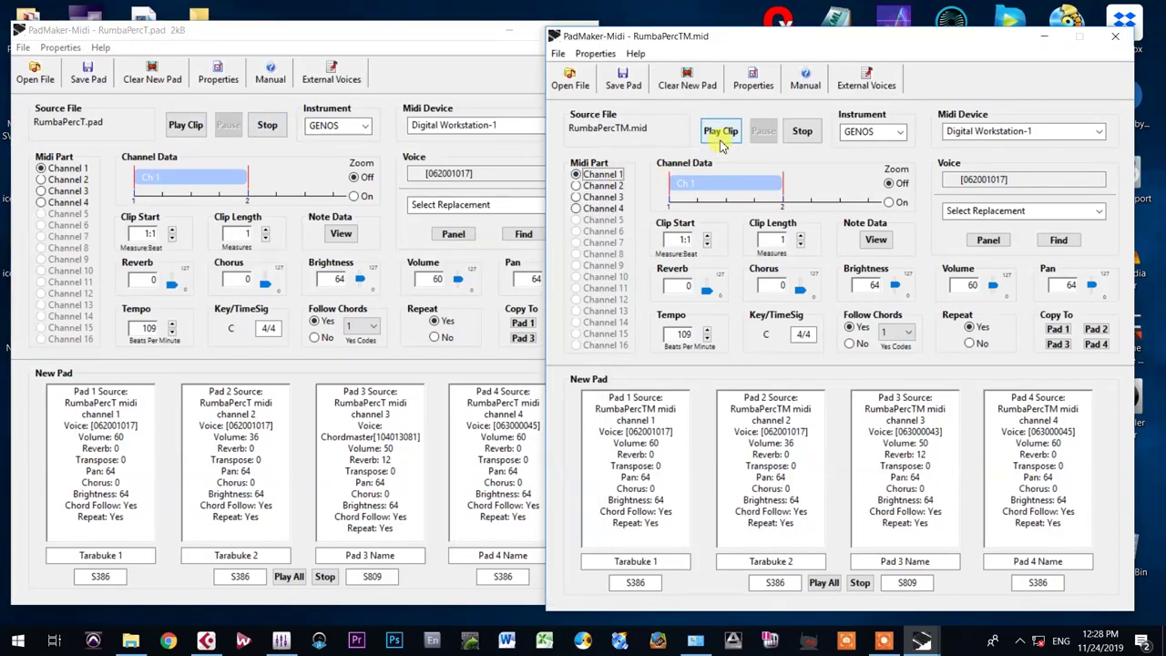
{"action": "left_click", "coordinate": [721, 133]}
{"action": "left_click", "coordinate": [799, 132]}
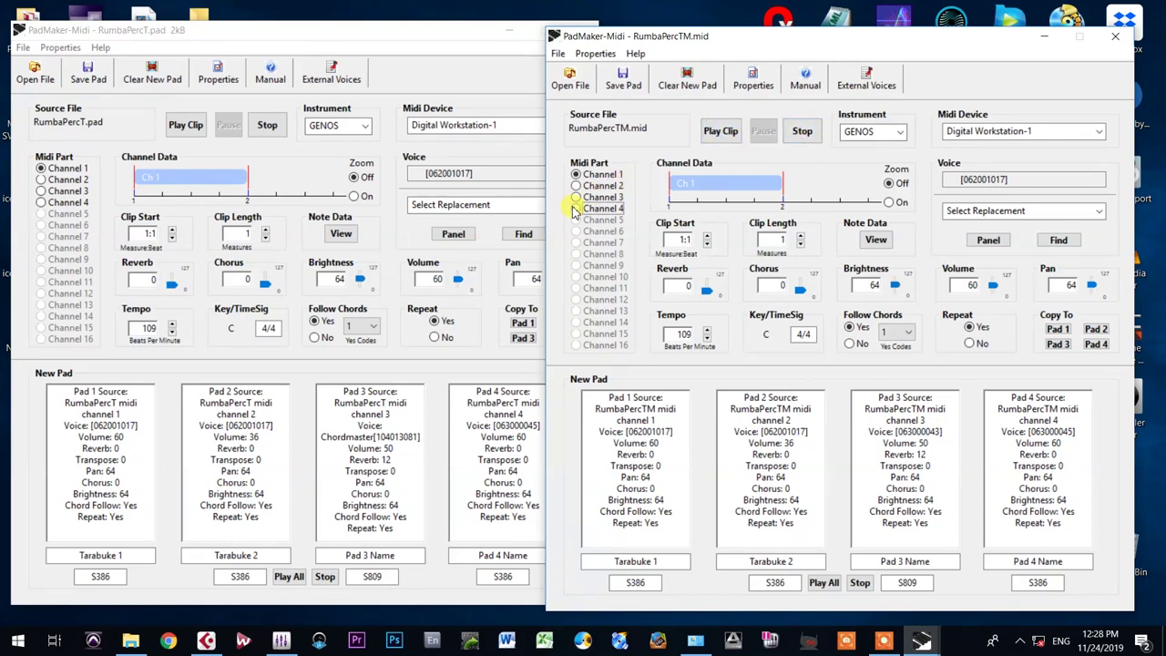
- Play channel 4 of RumbaPercTM.mid and channel 4 of RumbaPercT.pad to compare their sound
{"action": "left_click", "coordinate": [575, 209]}
{"action": "left_click", "coordinate": [727, 130]}
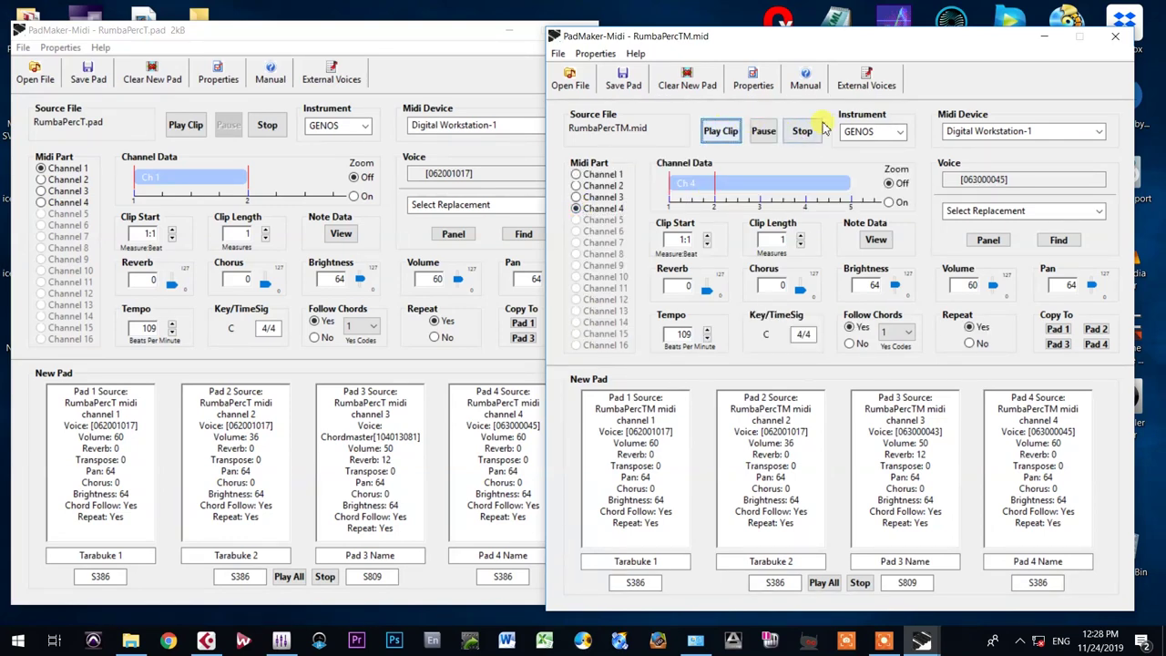
{"action": "left_click", "coordinate": [804, 131]}
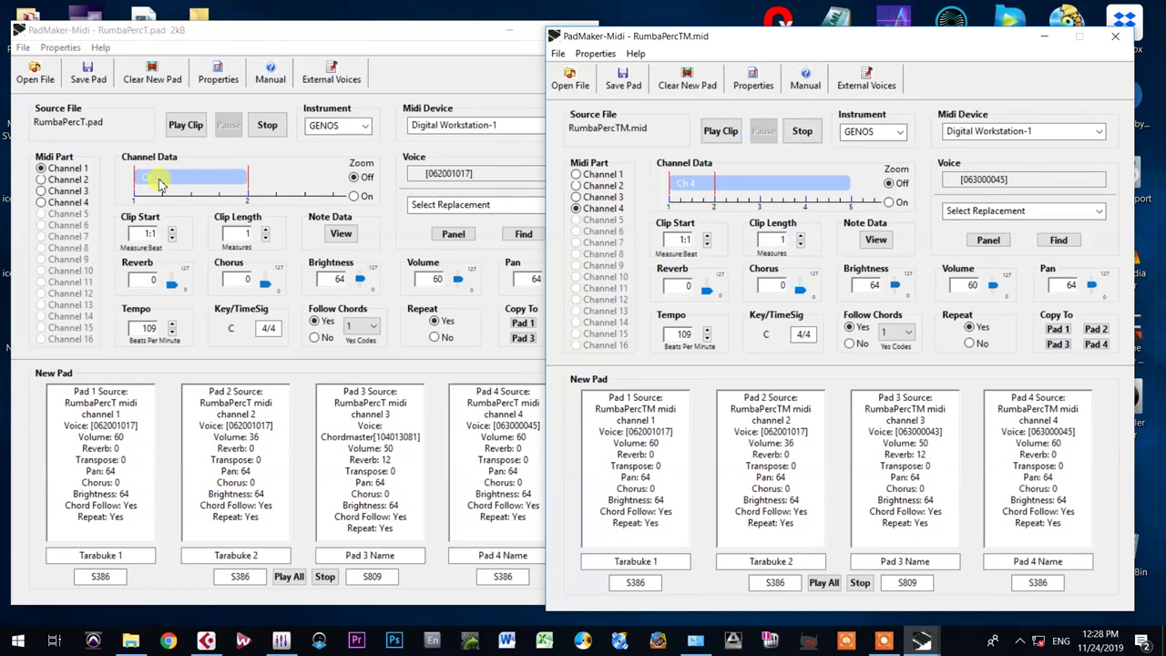
{"action": "left_click", "coordinate": [40, 202]}
{"action": "left_click", "coordinate": [186, 125]}
{"action": "left_click", "coordinate": [270, 126]}
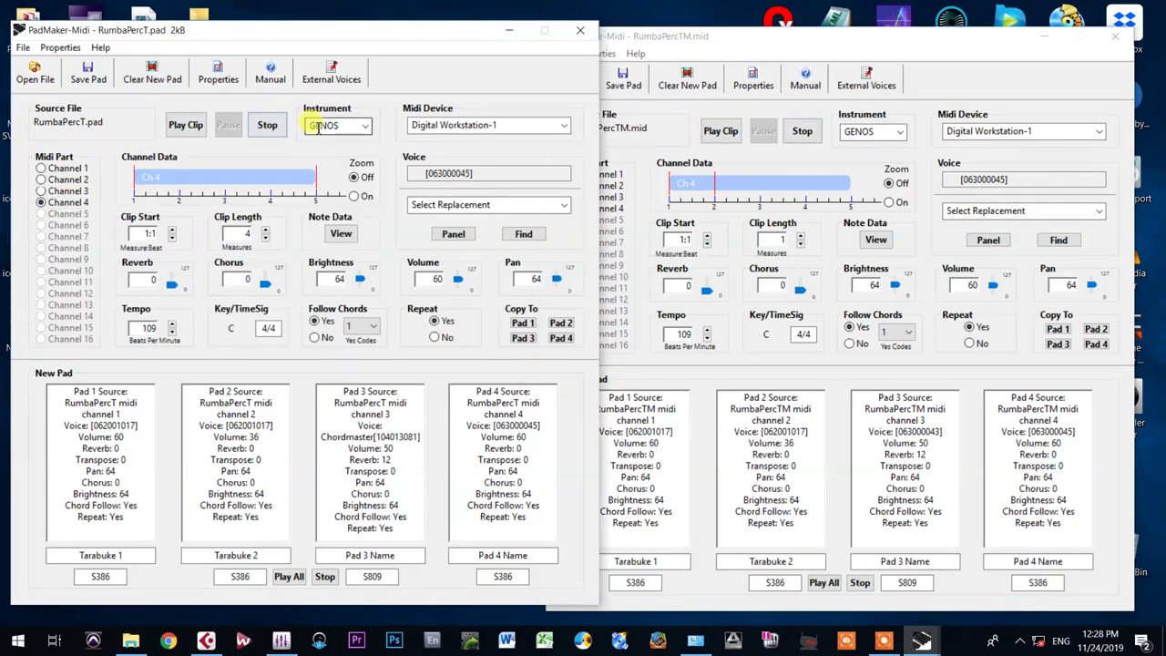
- In RumbaPercTM.mid, set the clip length to 5 measures for channel 4 and 4 measures for channel 3, and recheck channels 2 and 4
{"action": "left_click", "coordinate": [676, 119]}
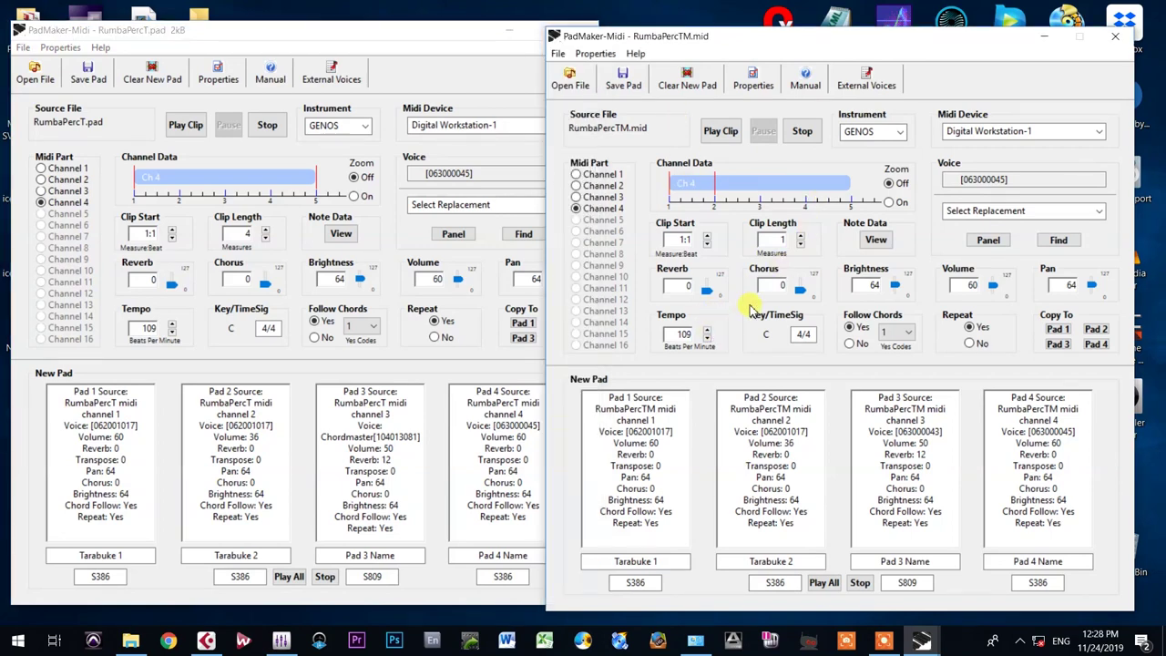
{"action": "scroll", "coordinate": [798, 238], "scroll_direction": "up", "scroll_amount": 4}
{"action": "left_click", "coordinate": [575, 201]}
{"action": "left_click", "coordinate": [802, 239]}
{"action": "left_click", "coordinate": [802, 239]}
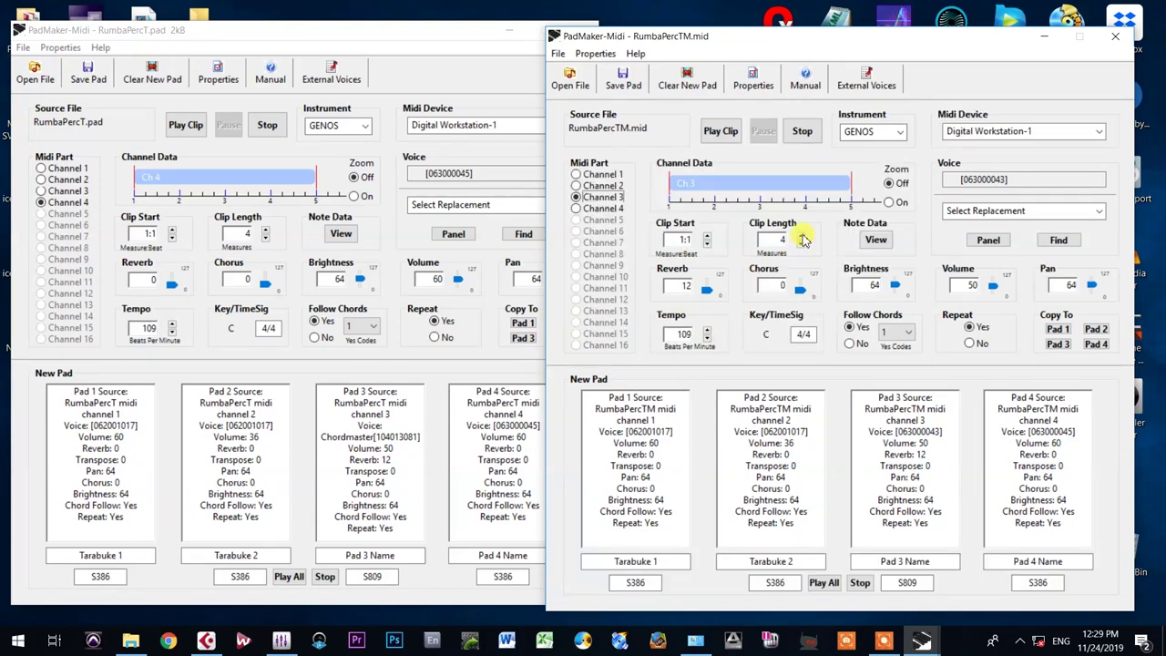
{"action": "left_click", "coordinate": [576, 186]}
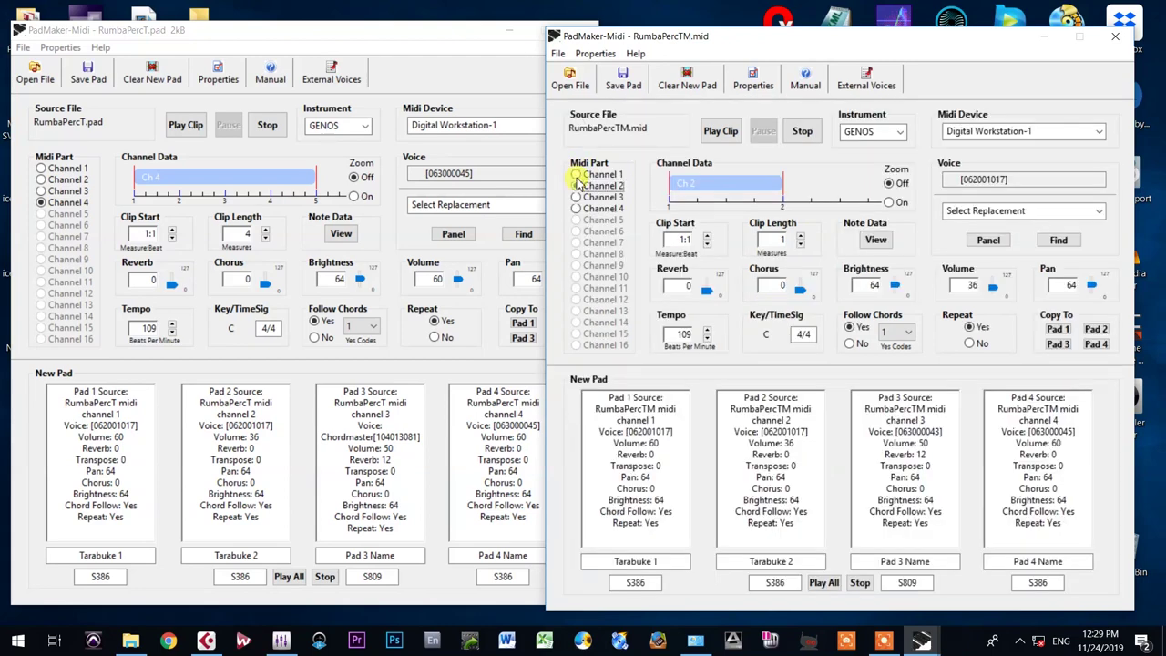
{"action": "left_click", "coordinate": [576, 208]}
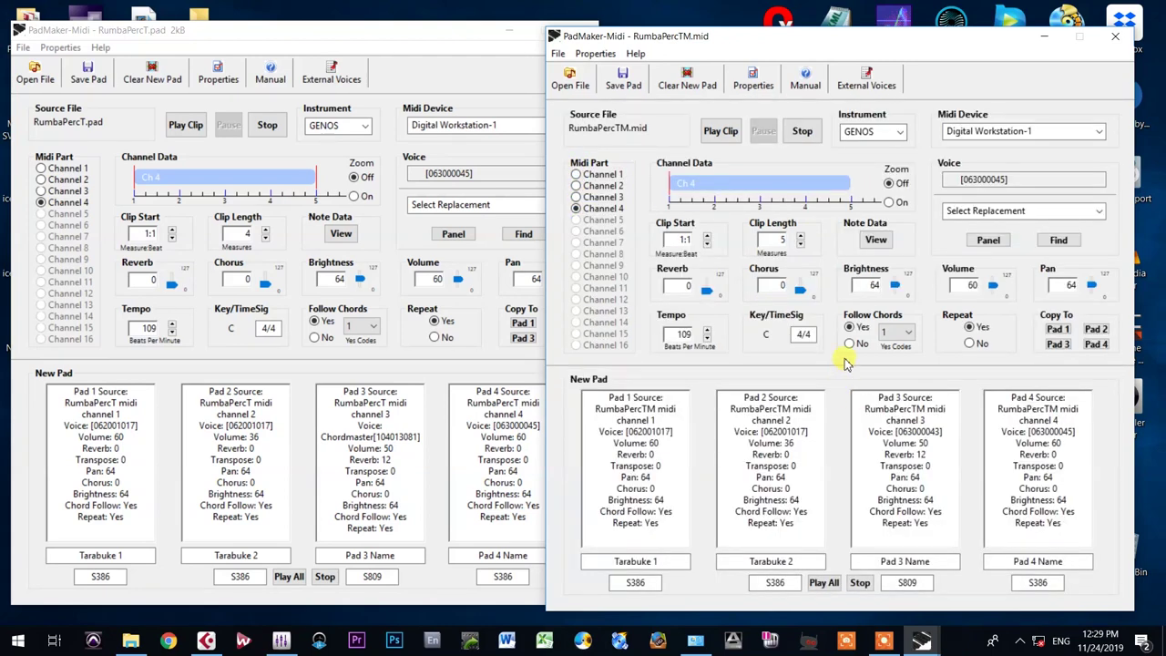
- Save the new pad to the desktop as RumbaPercTM.pad and clear the New Pad area
{"action": "left_click", "coordinate": [644, 91]}
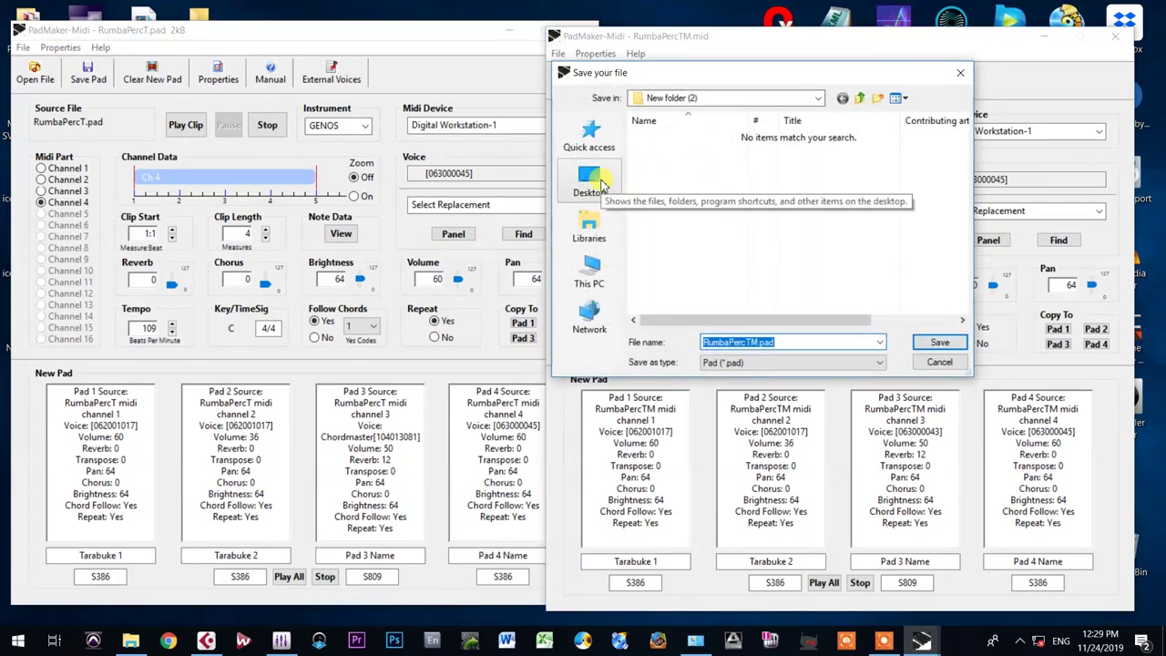
{"action": "left_click", "coordinate": [593, 187]}
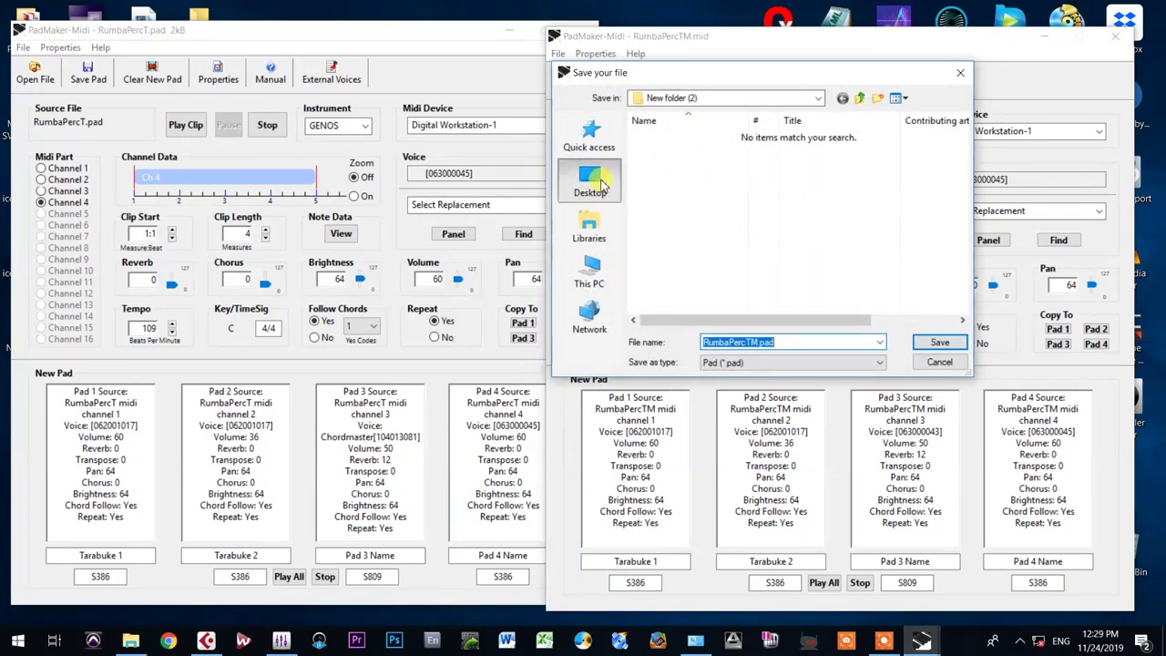
{"action": "left_click", "coordinate": [948, 345]}
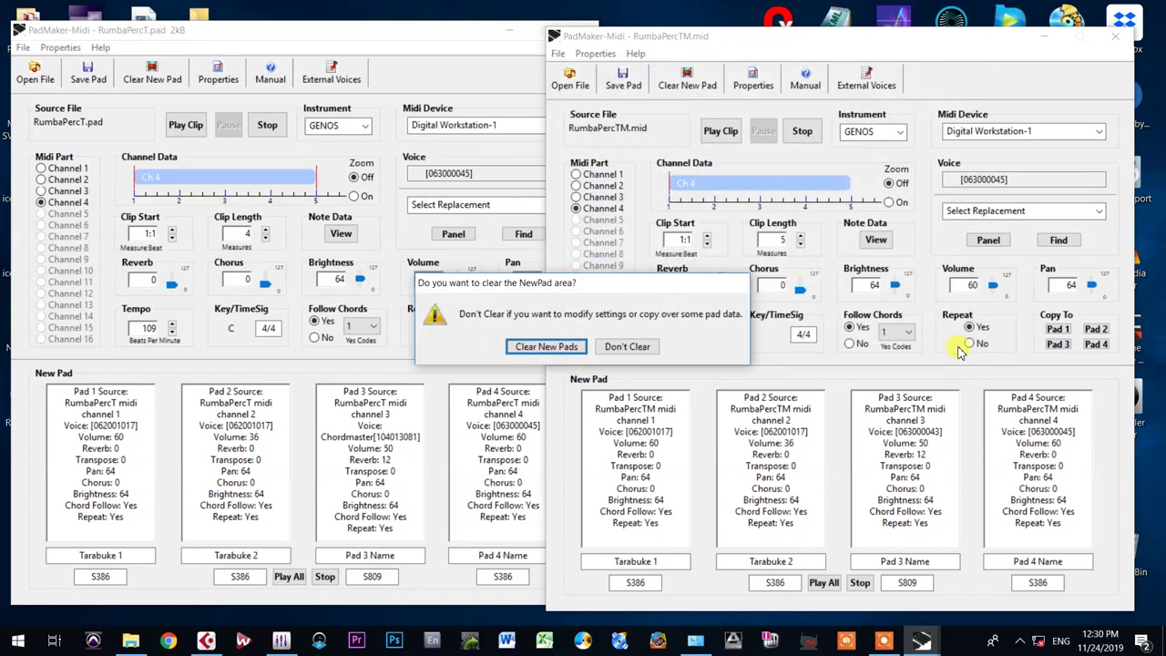
{"action": "left_click", "coordinate": [567, 354]}
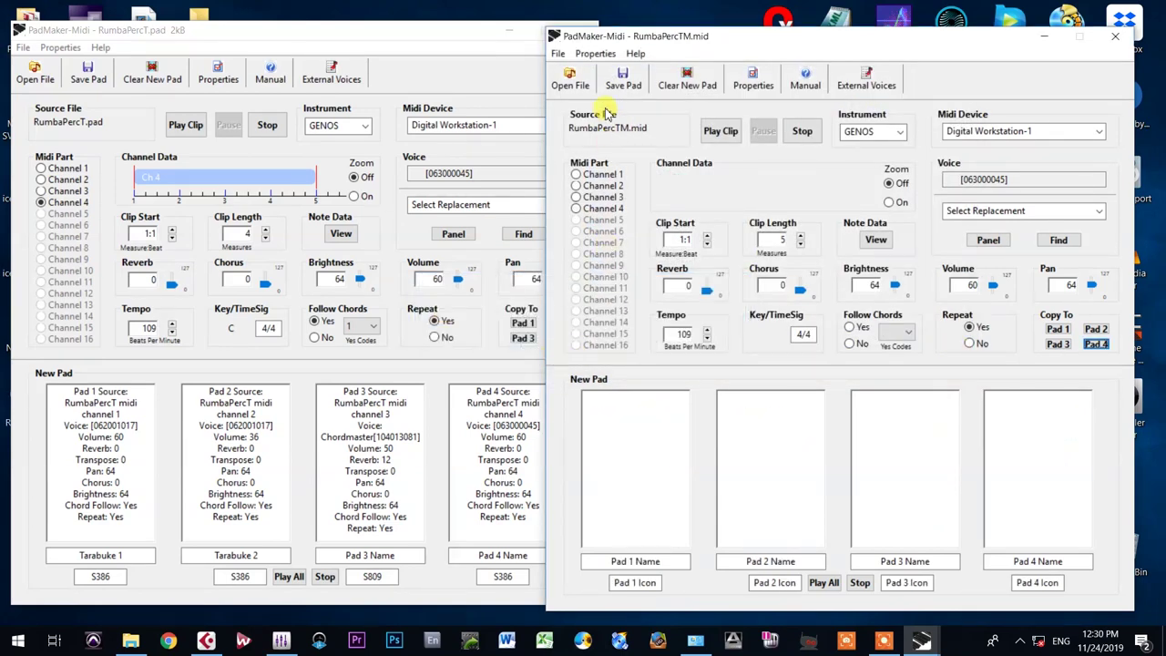
- Open RumbaPercTM.pad from the desktop, check the settings of channels 4, 3 and 1, and play channel 1
{"action": "left_click", "coordinate": [572, 79]}
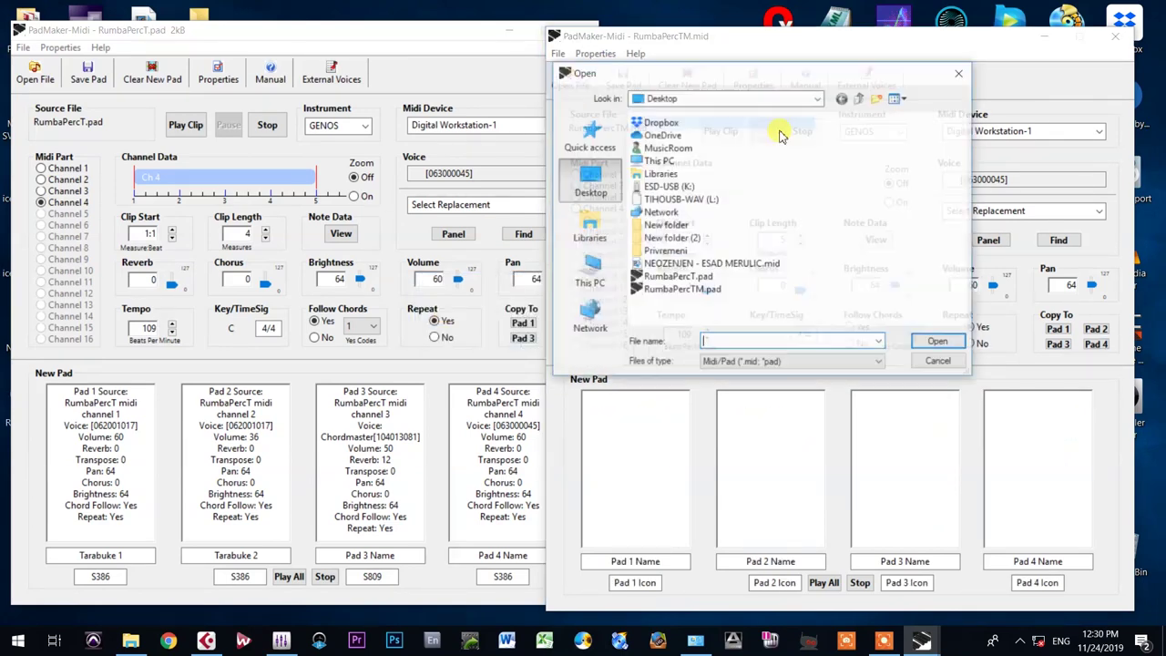
{"action": "double_click", "coordinate": [682, 289]}
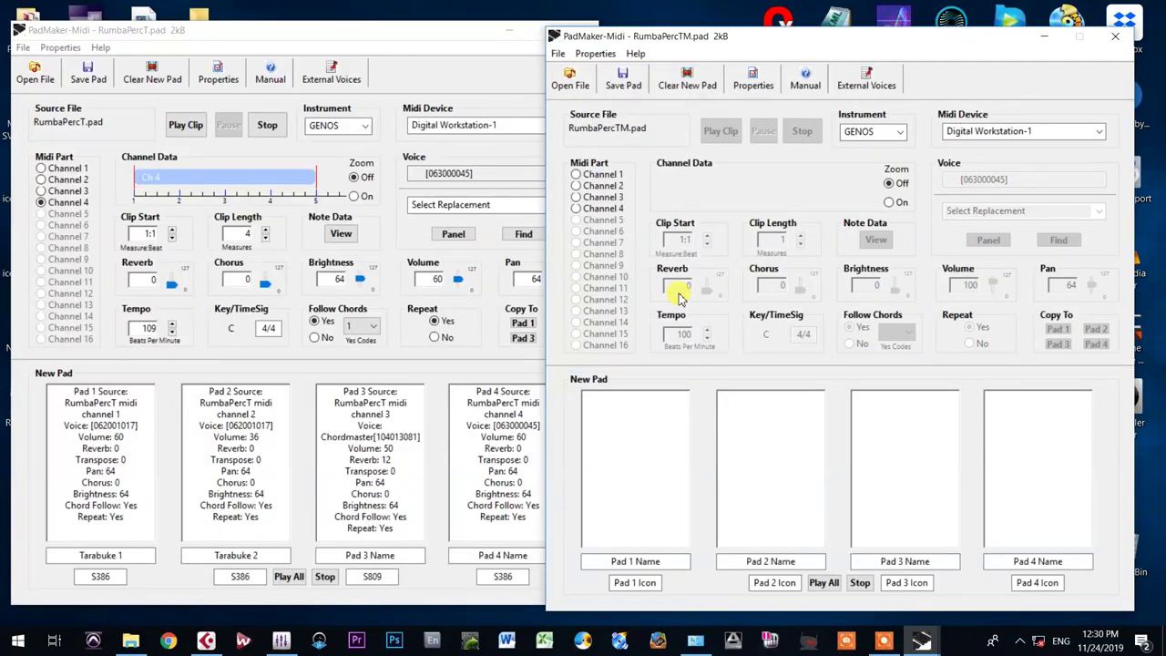
{"action": "left_click", "coordinate": [576, 208]}
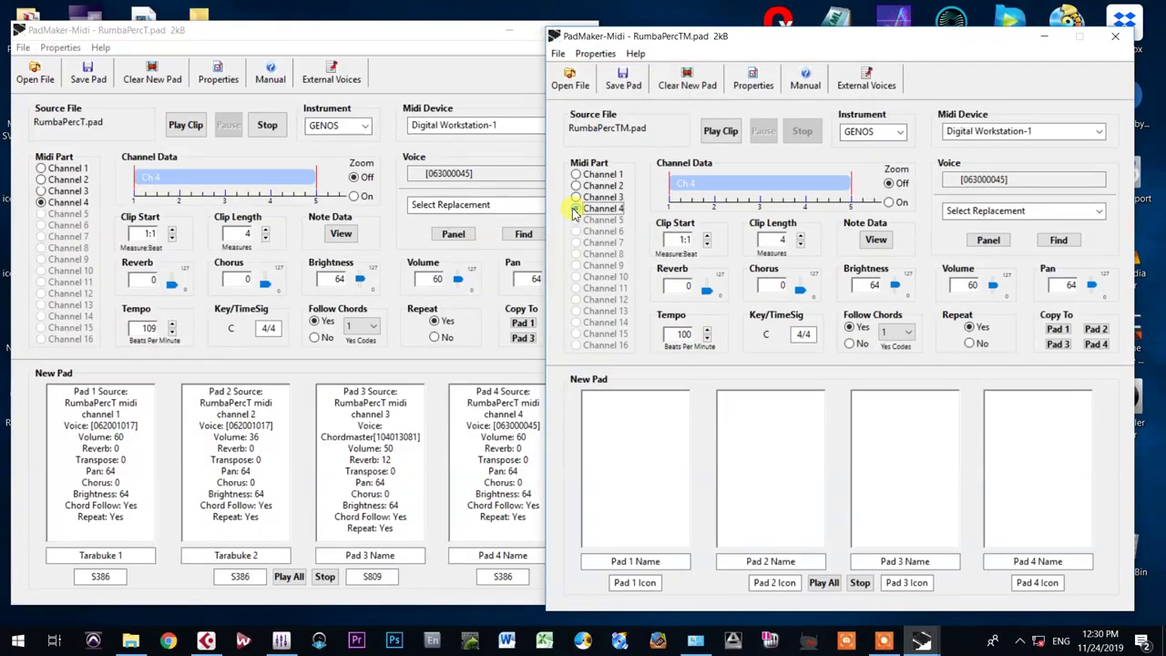
{"action": "left_click", "coordinate": [577, 197]}
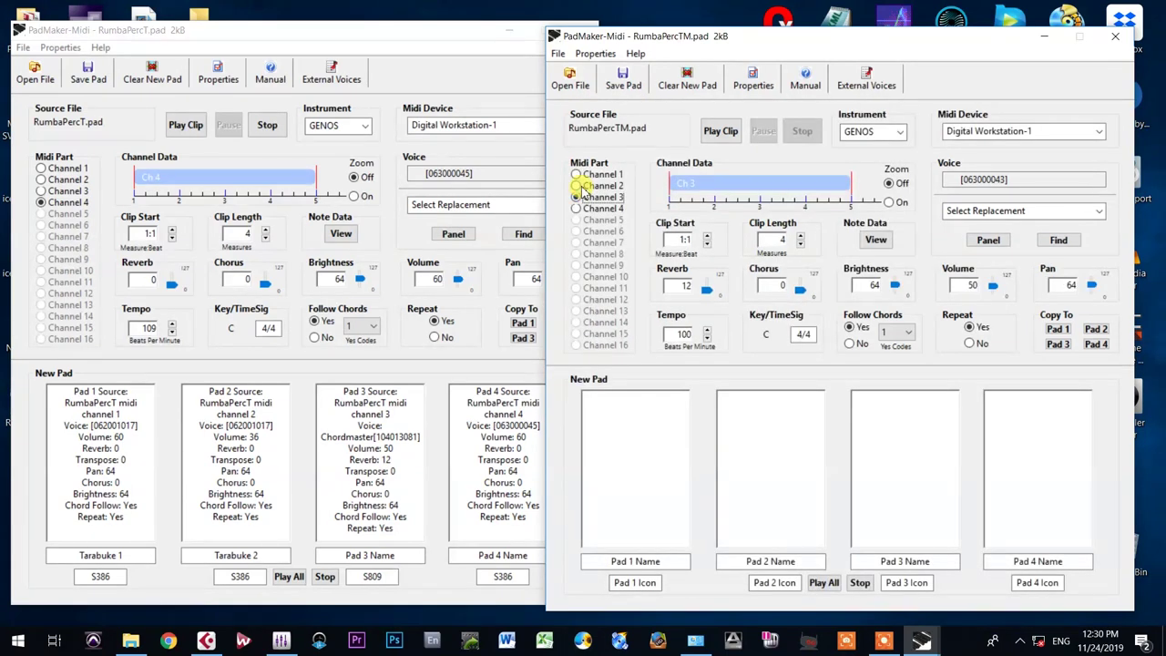
{"action": "left_click", "coordinate": [576, 174]}
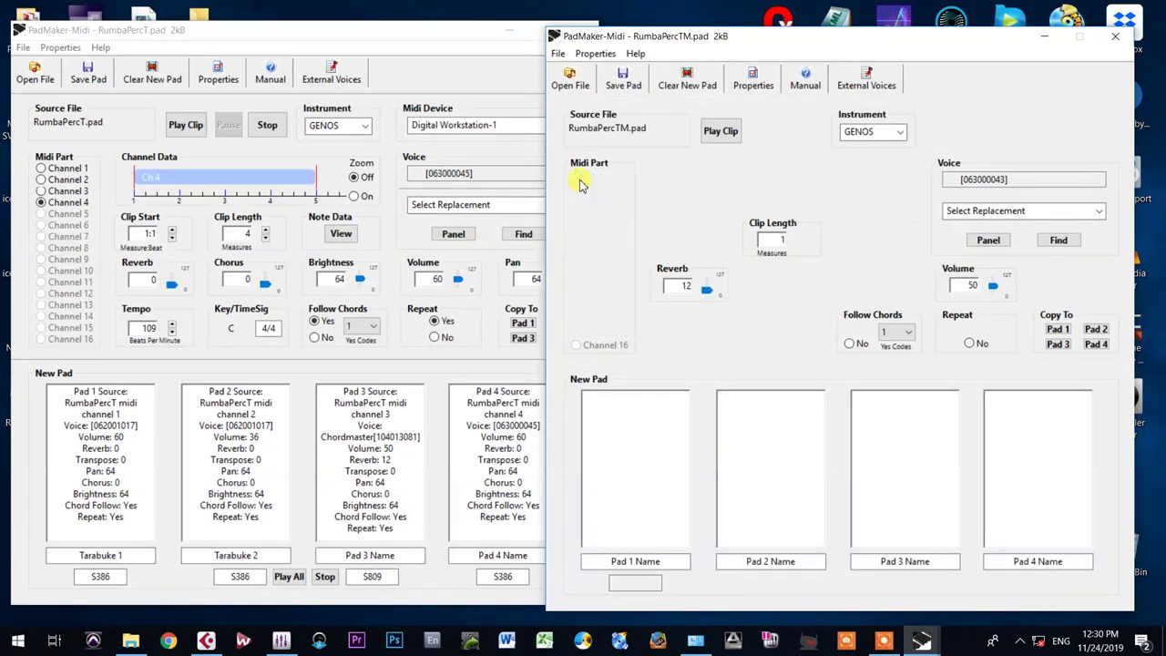
{"action": "left_click", "coordinate": [726, 132]}
{"action": "left_click", "coordinate": [802, 131]}
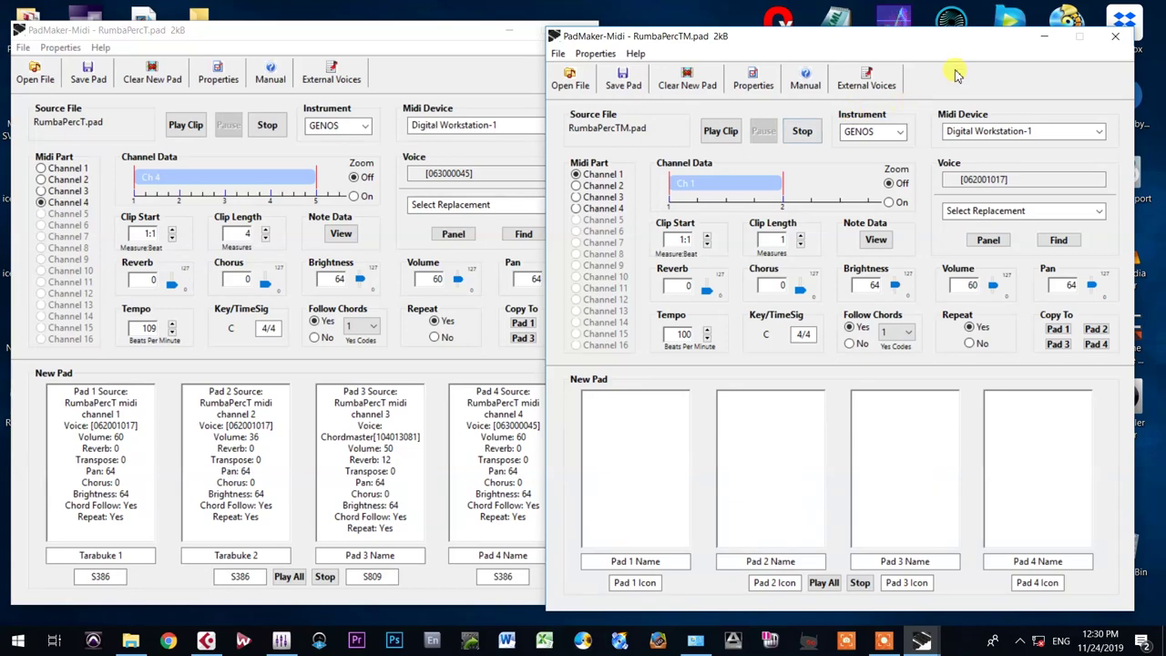
- Minimize both PadMaker-Midi windows and open New folder (2) on the desktop
{"action": "left_click", "coordinate": [1050, 40]}
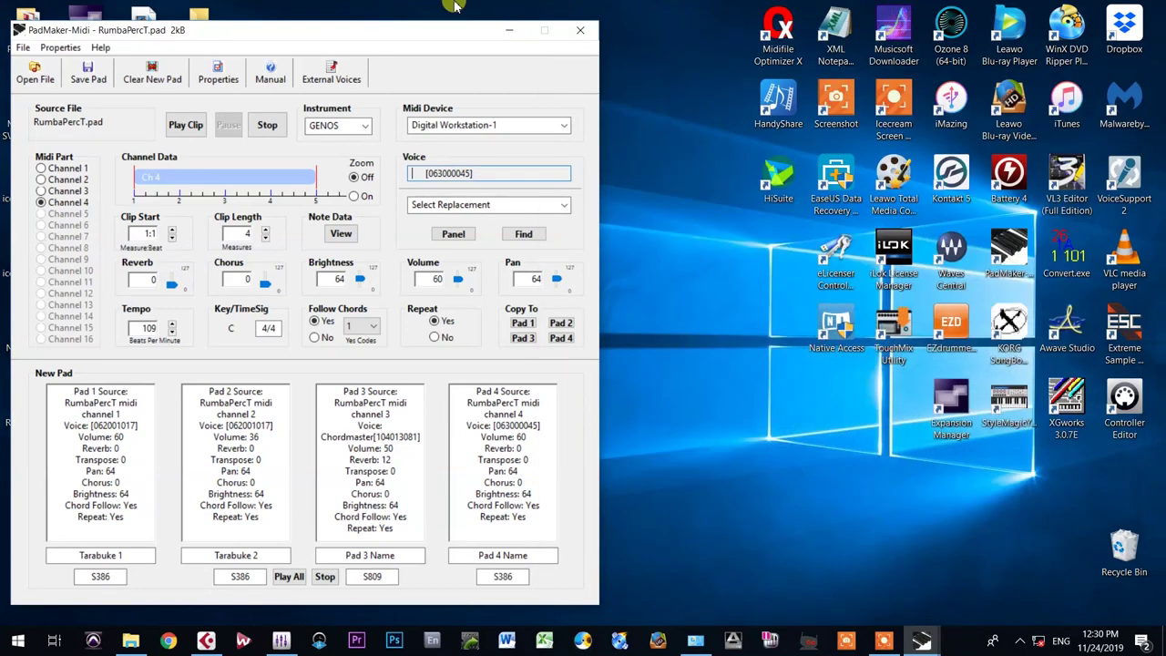
{"action": "left_click", "coordinate": [515, 33]}
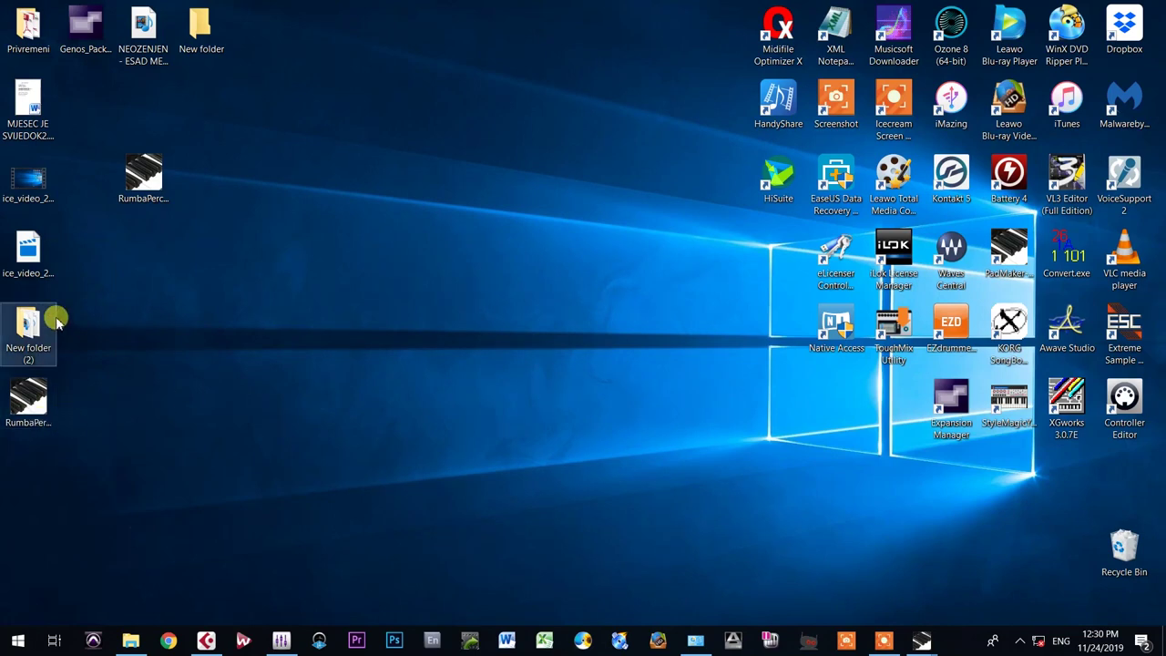
{"action": "left_click", "coordinate": [25, 327]}
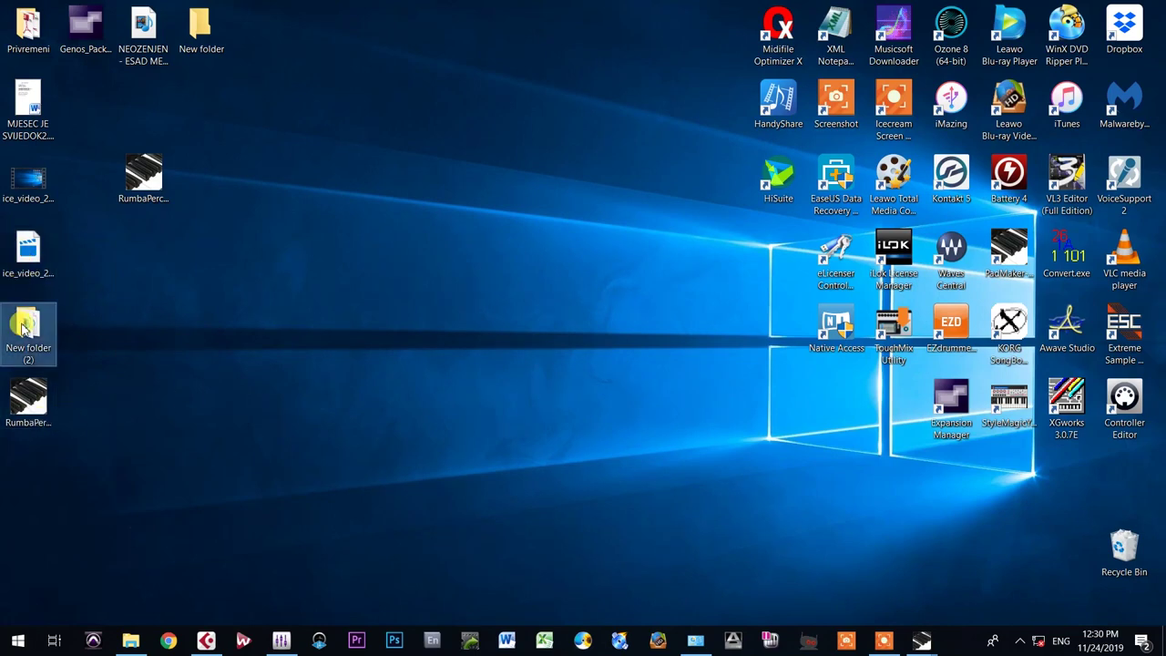
{"action": "double_click", "coordinate": [25, 326]}
{"action": "left_click", "coordinate": [499, 221]}
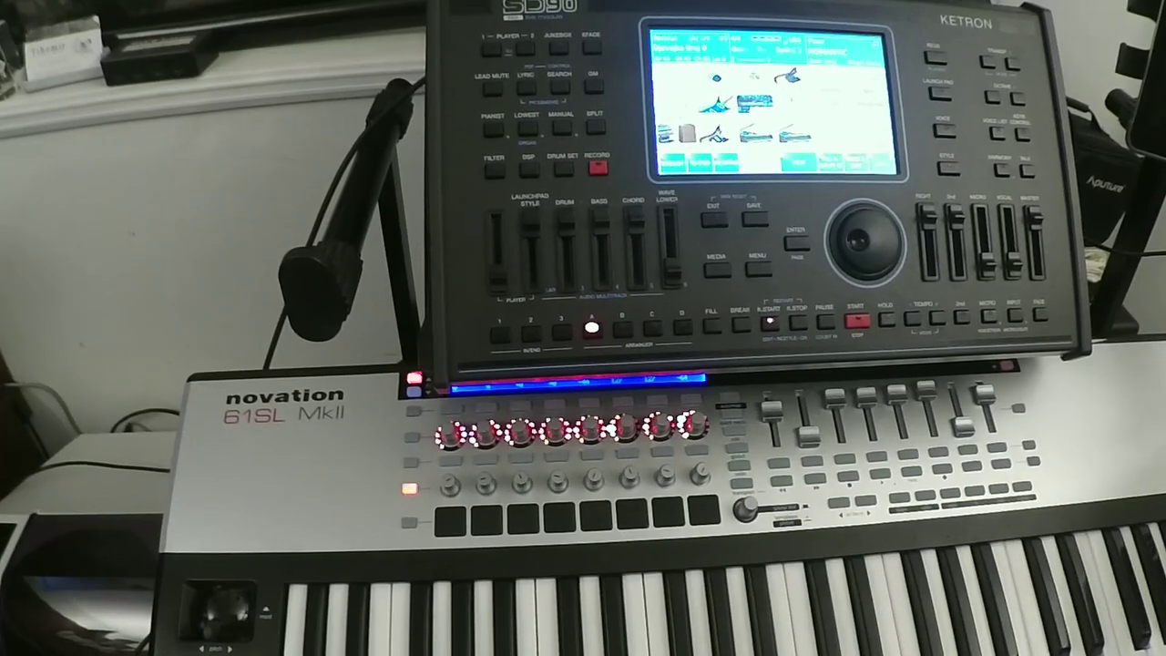
{"action": "left_click", "coordinate": [776, 100]}
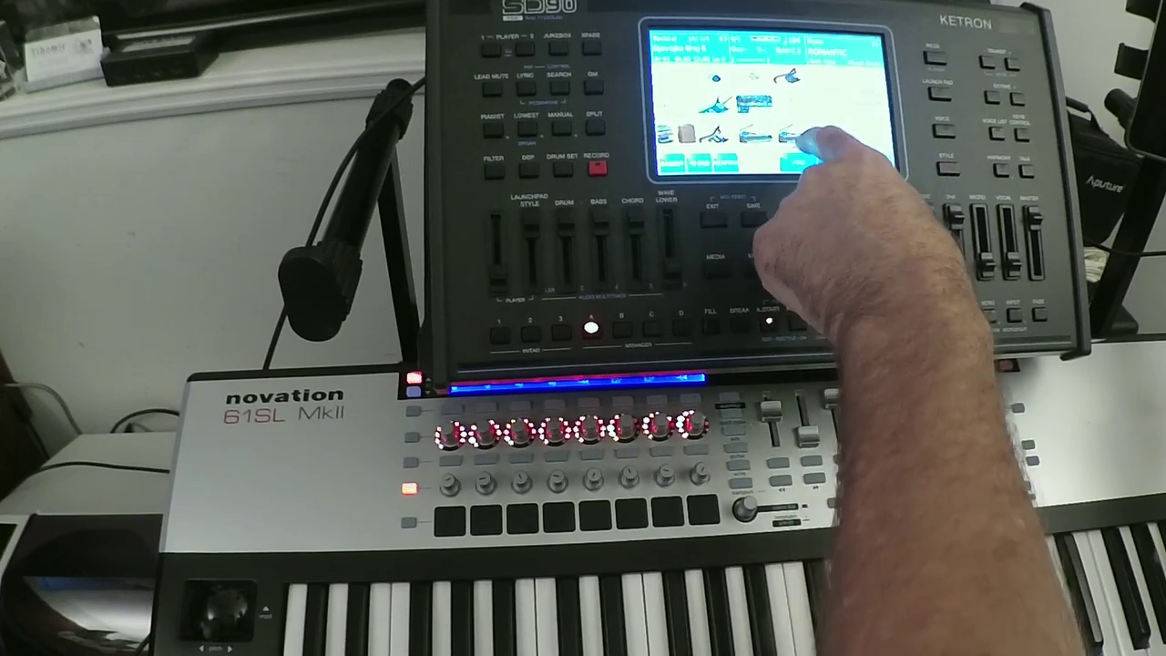
{"action": "left_click", "coordinate": [685, 125]}
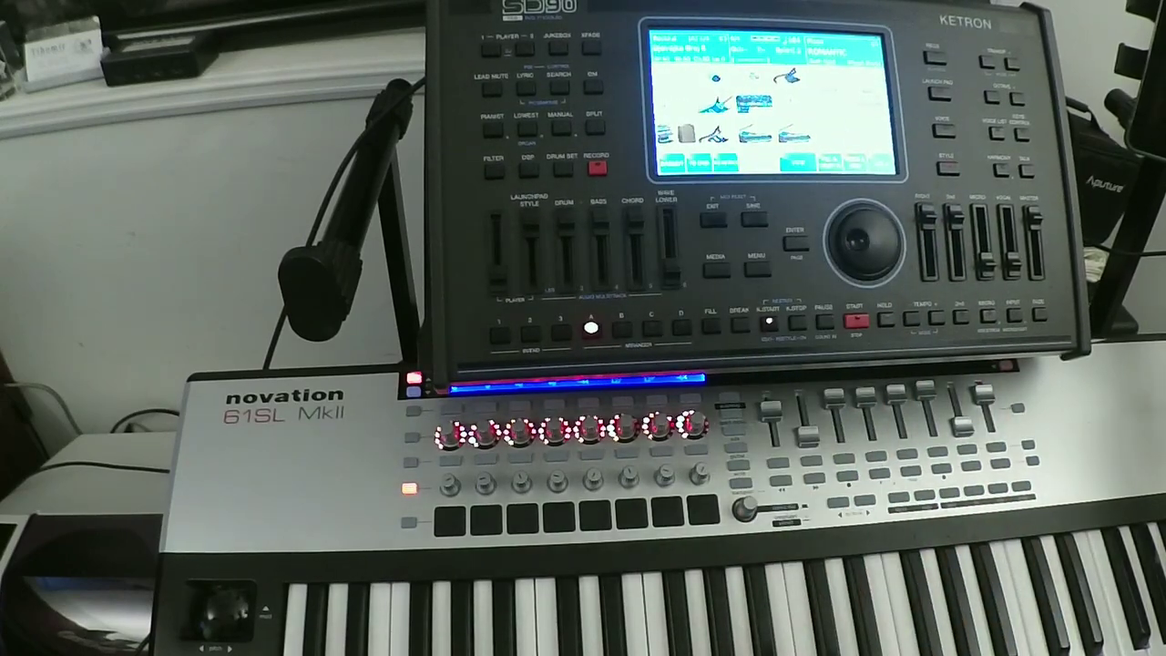